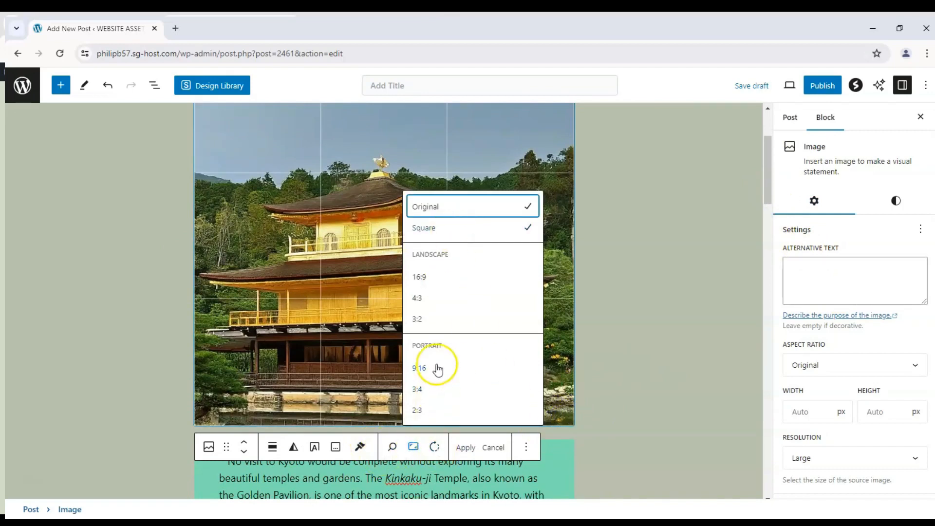
Step: Set the temple image's crop aspect ratio to landscape 16:9 and reposition the picture within the crop frame
left_click(438, 273)
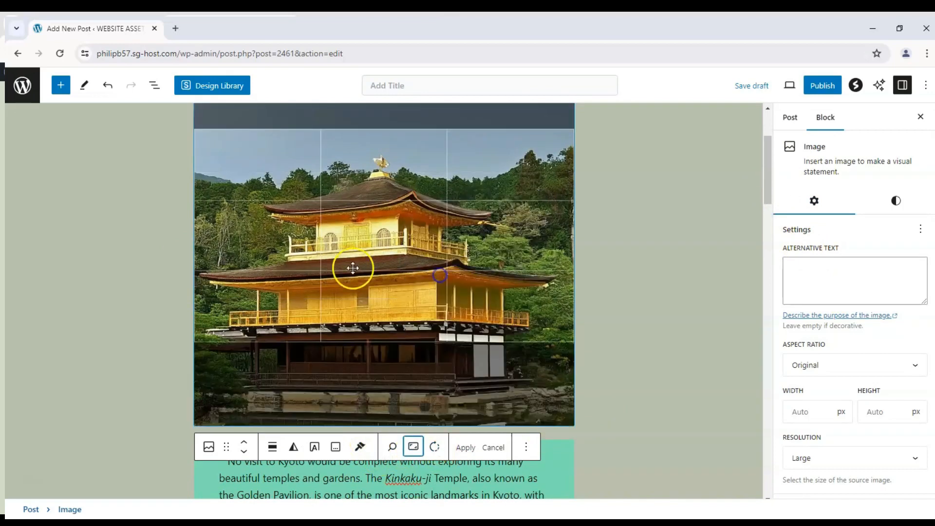
scroll(348, 279, "up", 2)
scroll(365, 330, "down", 2)
left_click_drag(390, 293, 531, 376)
scroll(402, 262, "up", 4)
scroll(530, 373, "down", 4)
Step: Change the temple image's crop aspect ratio to landscape 4:3 and shift the picture within the crop frame
left_click(423, 453)
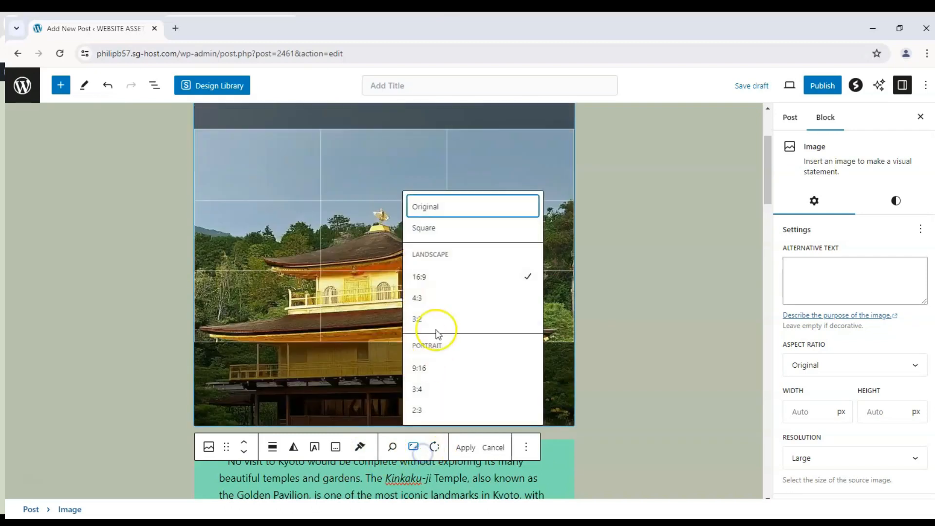
left_click(439, 306)
scroll(382, 253, "up", 5)
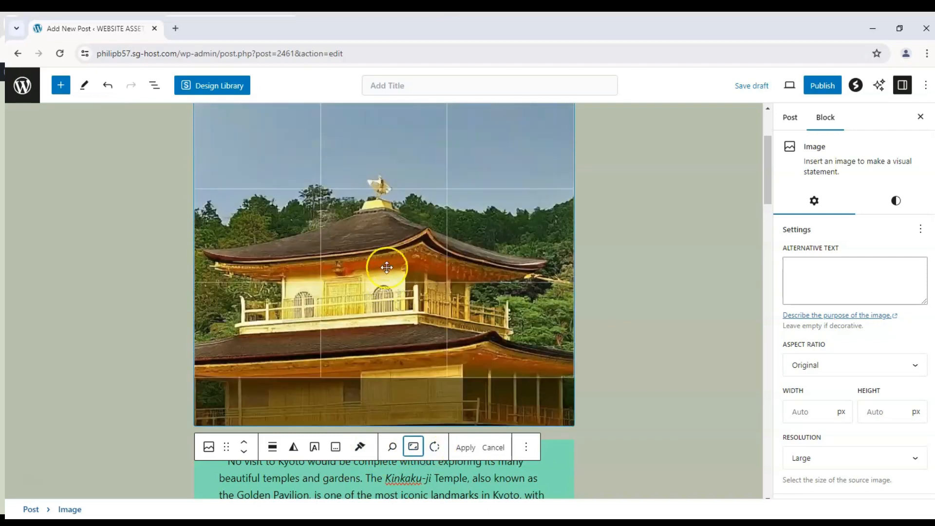
scroll(446, 211, "down", 4)
Step: Change the temple image's crop aspect ratio to landscape 3:2 and adjust the picture's position within the frame
left_click(413, 447)
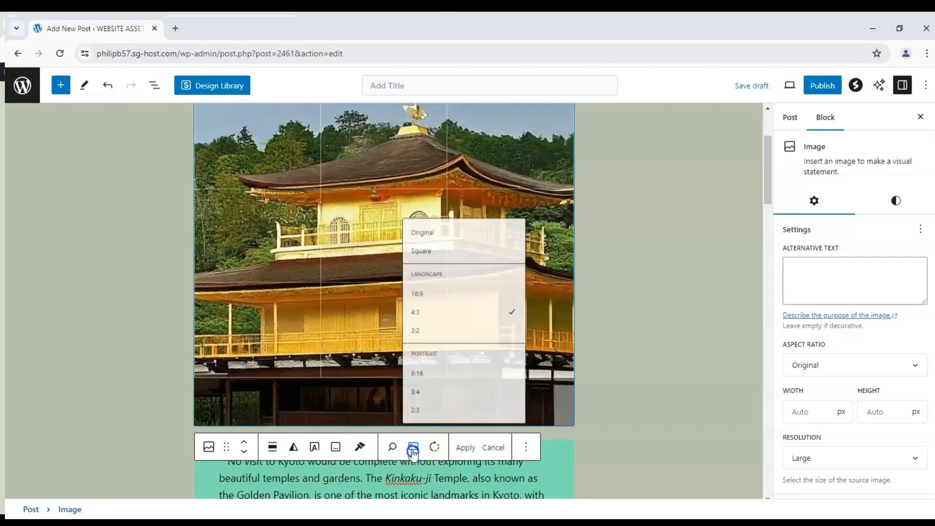
left_click(428, 320)
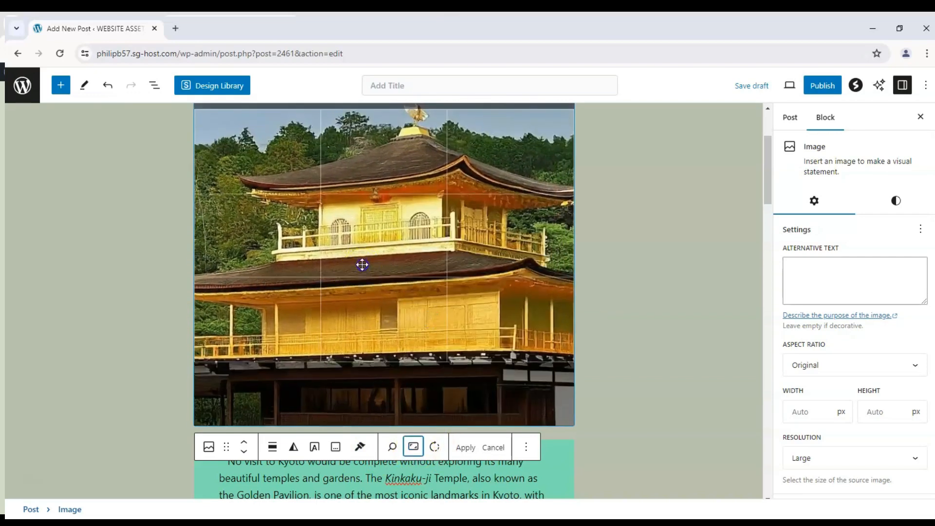
scroll(377, 253, "down", 5)
mouse_move(380, 240)
left_mouse_down()
mouse_move(390, 195)
mouse_move(394, 236)
left_mouse_up()
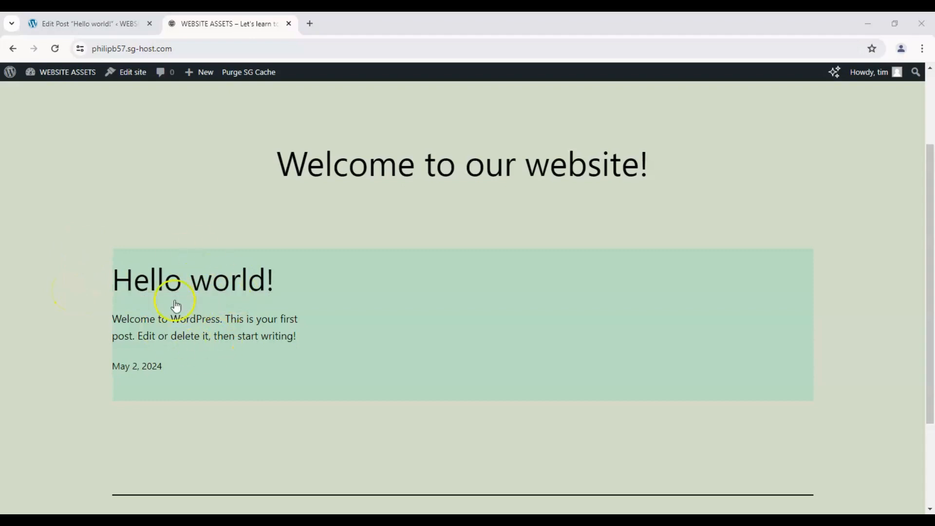
Step: Return from the site's homepage to the "Hello world!" post editor and retitle the post "Default Post"
scroll(219, 302, "up", 3)
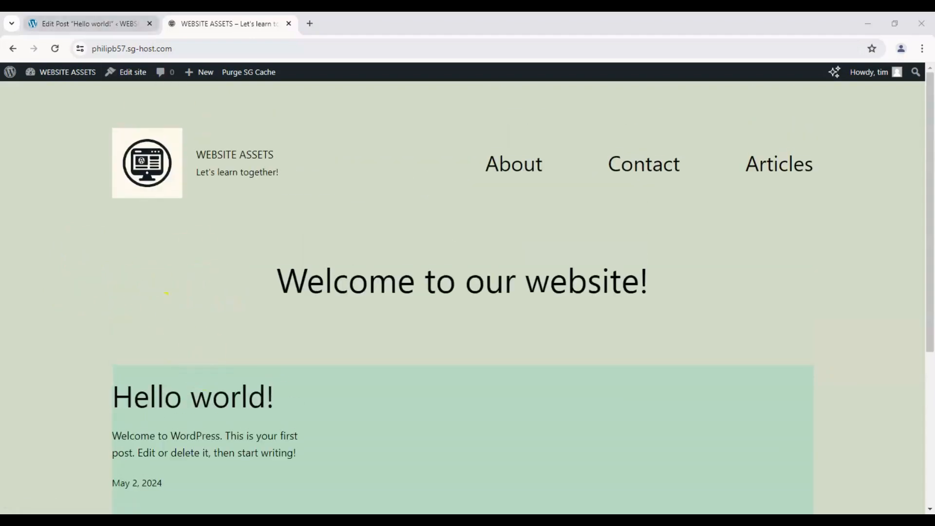
left_click(90, 23)
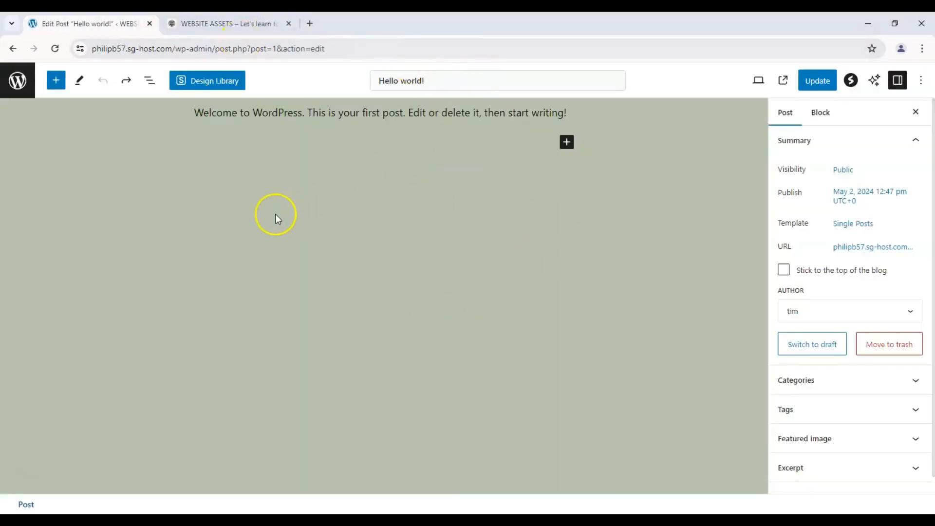
left_click_drag(424, 78, 103, 120)
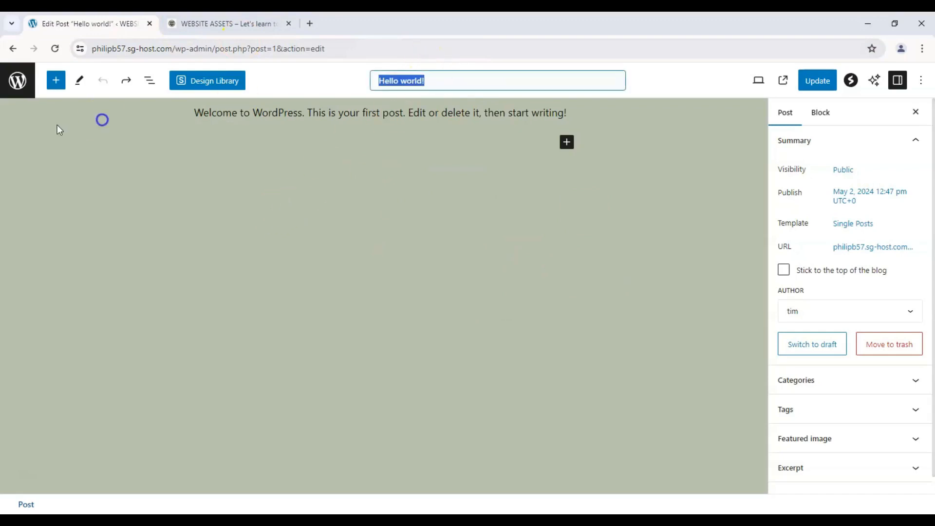
type("Default Post")
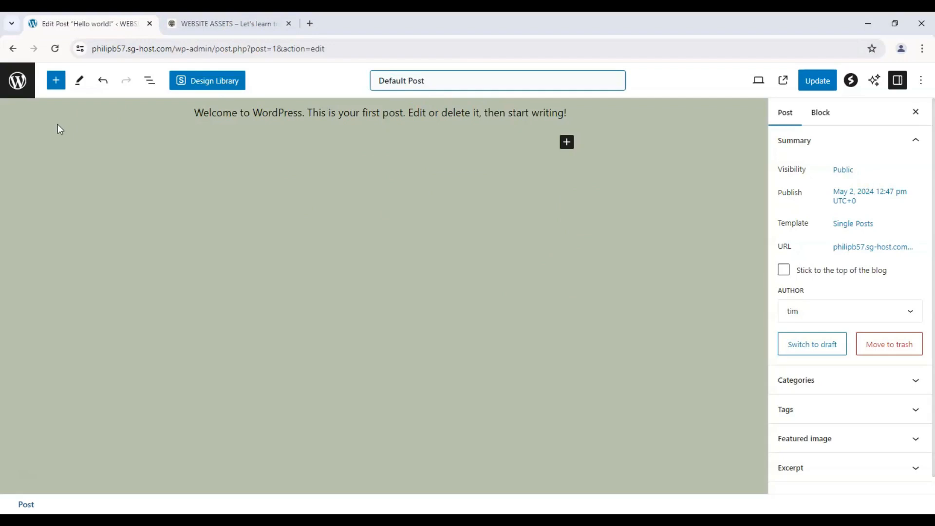
Step: Center-align the post's welcome paragraph and format all of its text as bold and italic
left_click(272, 109)
left_click(244, 142)
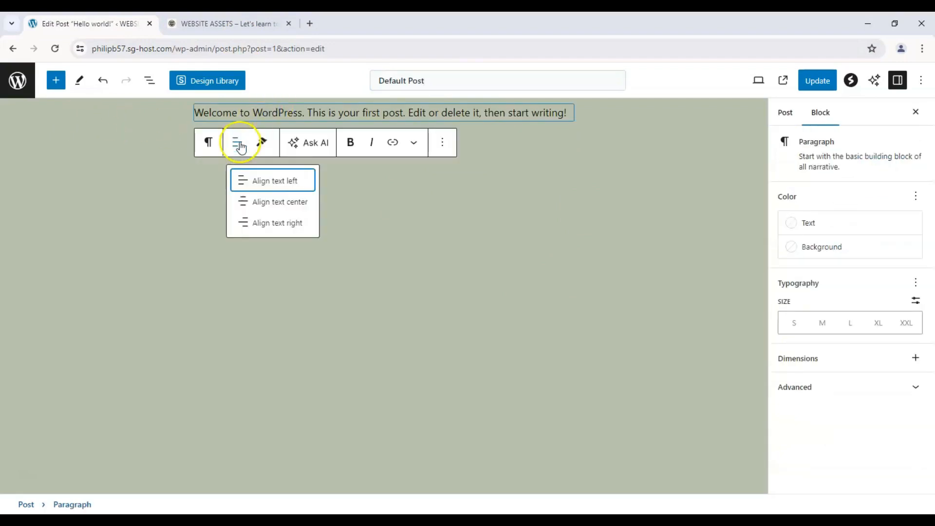
left_click(266, 203)
triple_click(350, 117)
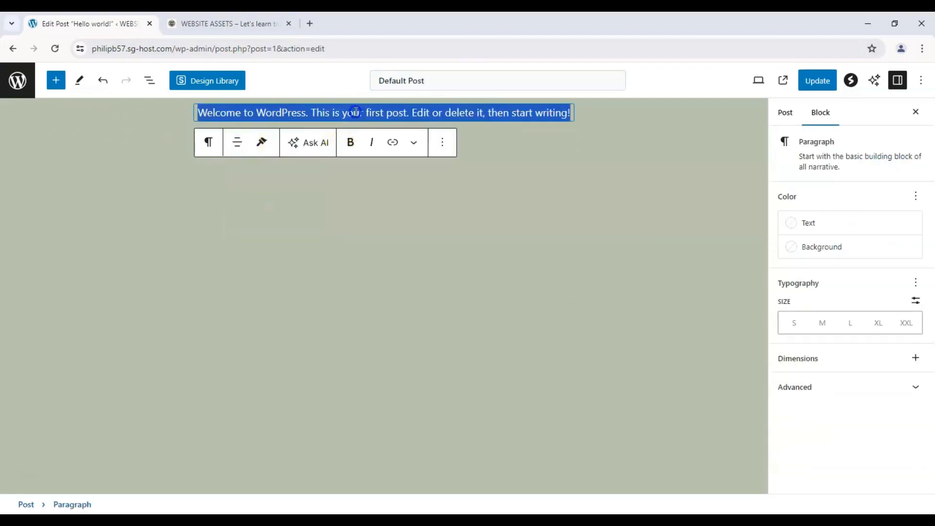
left_click(350, 142)
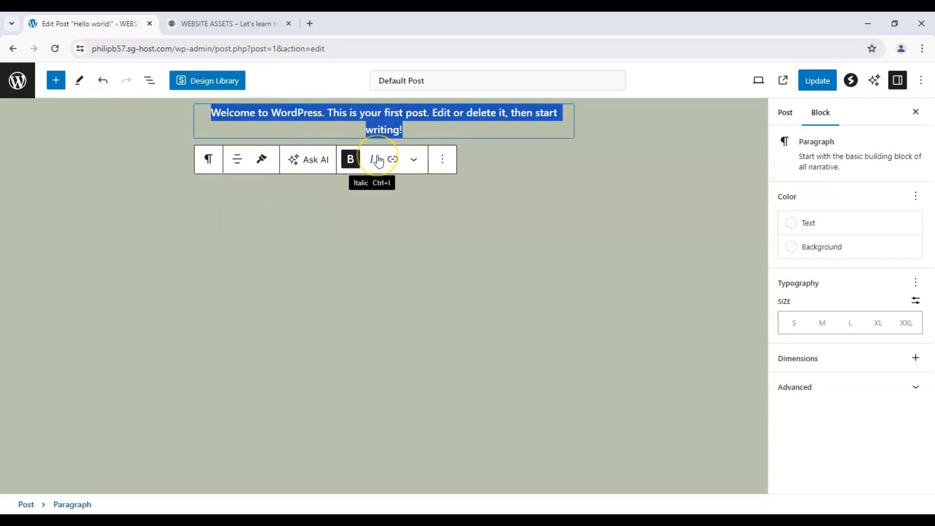
left_click(377, 160)
left_click(328, 200)
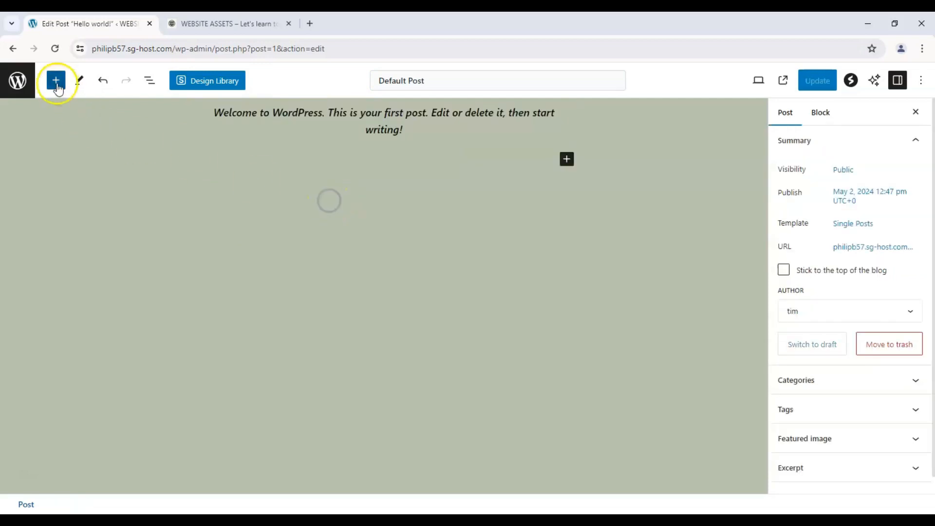
Step: Insert a Verse block below the welcome paragraph and enter the text "this is a verse"
left_click(56, 80)
scroll(98, 184, "down", 10)
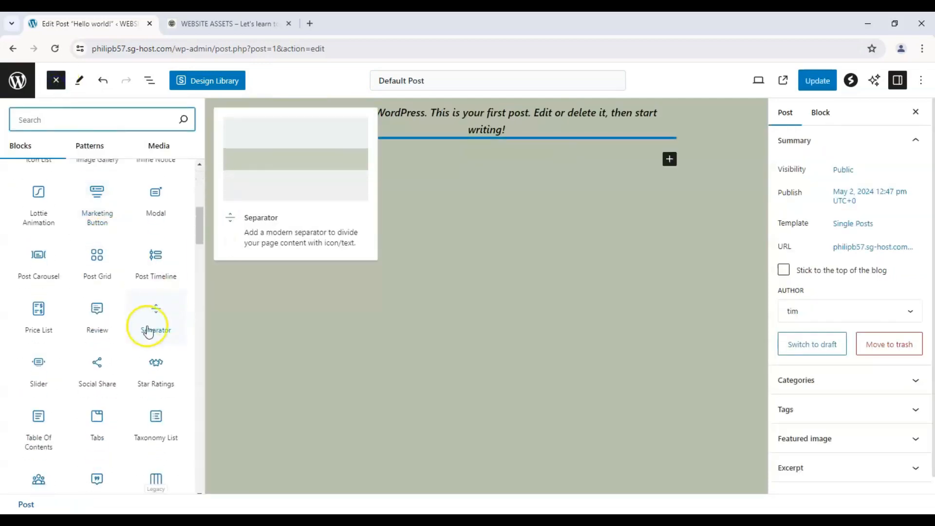
scroll(100, 319, "down", 5)
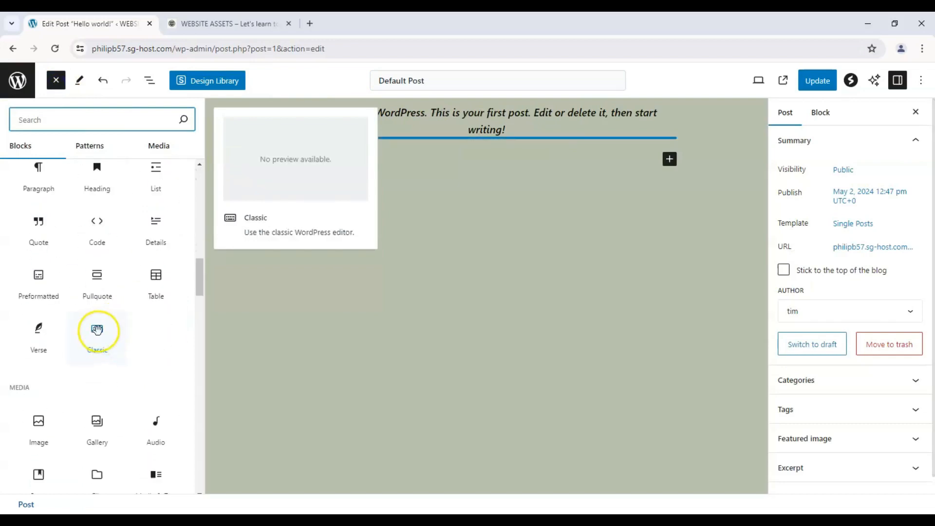
left_click(43, 333)
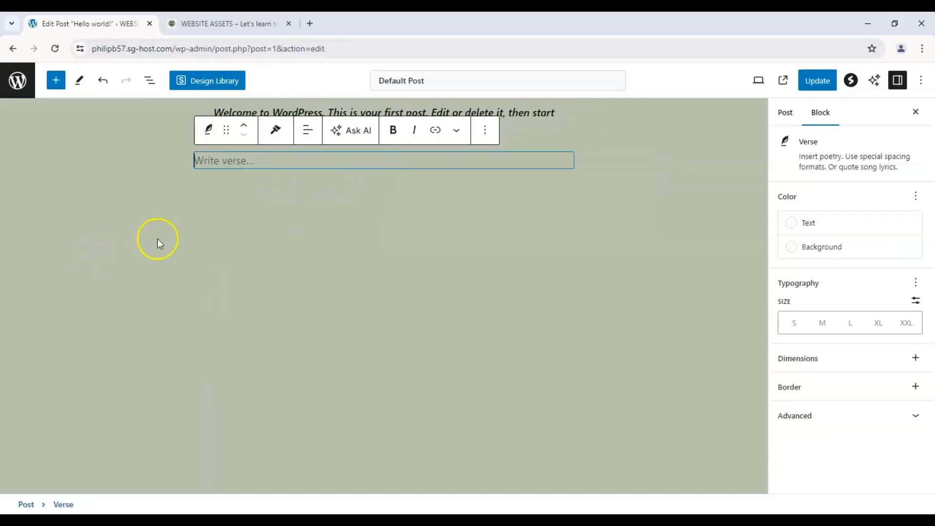
type("this i")
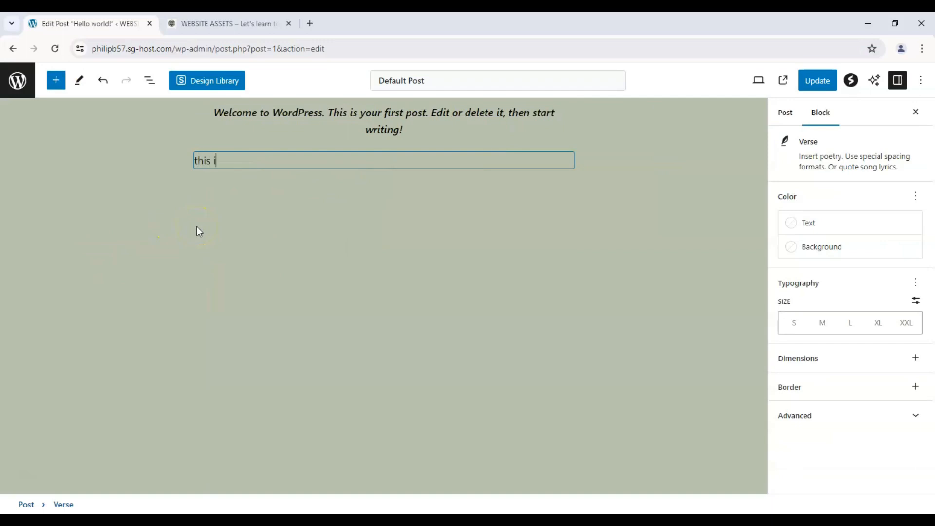
type("s a verser")
key("Return")
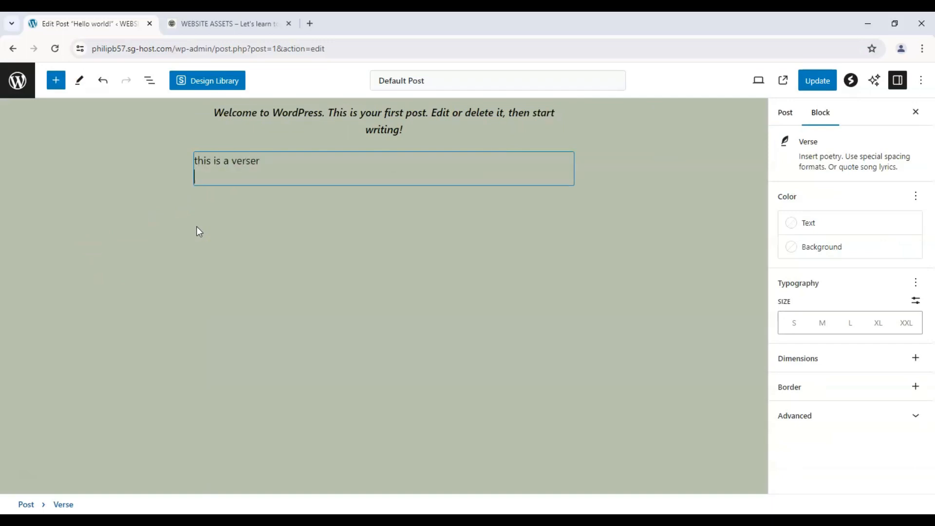
key("BackSpace")
left_click(197, 226)
Step: Insert a Date block from the Theme blocks below the verse
left_click(56, 80)
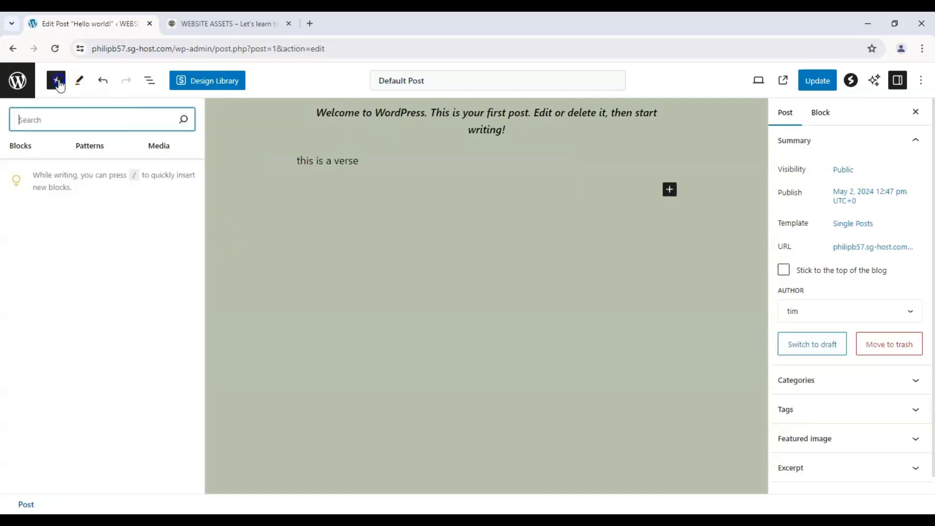
scroll(57, 302, "down", 5)
scroll(62, 302, "down", 10)
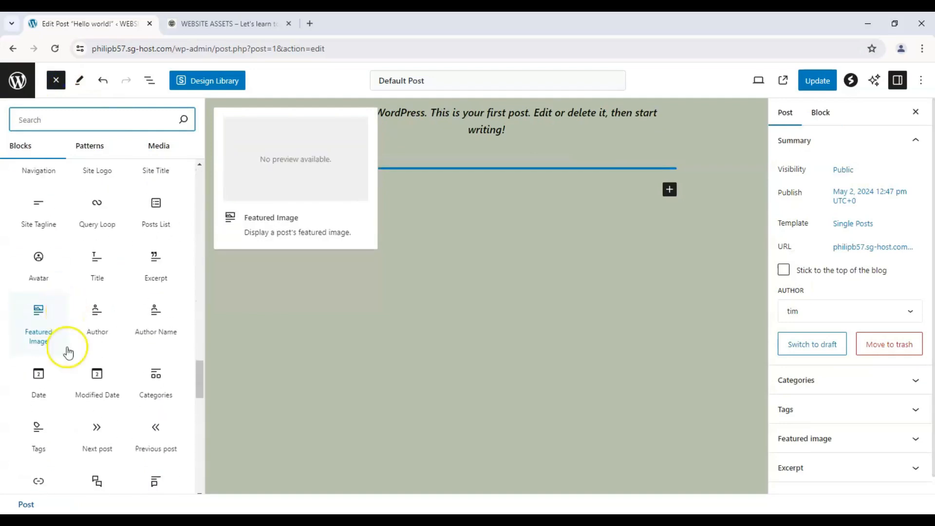
left_click_drag(46, 378, 442, 191)
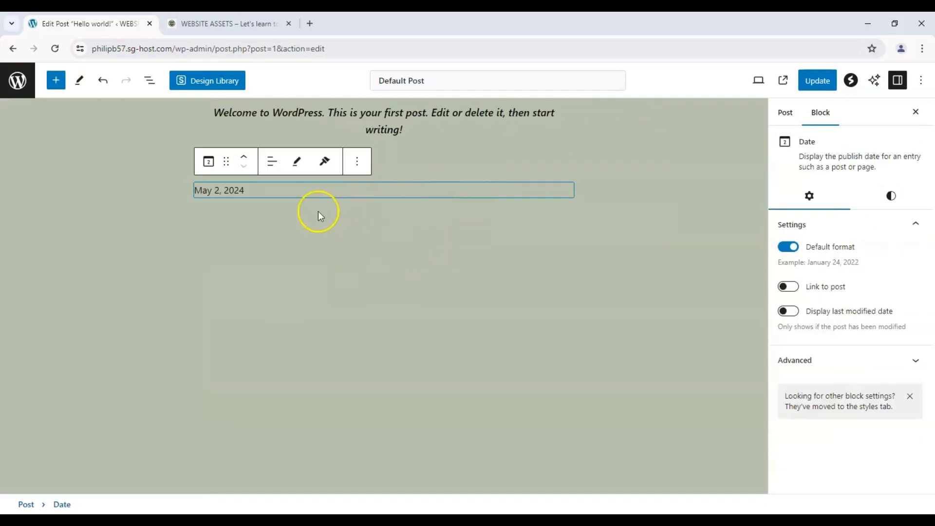
left_click(247, 249)
Step: Update the post and reload the site's homepage to view the edited post
left_click(823, 80)
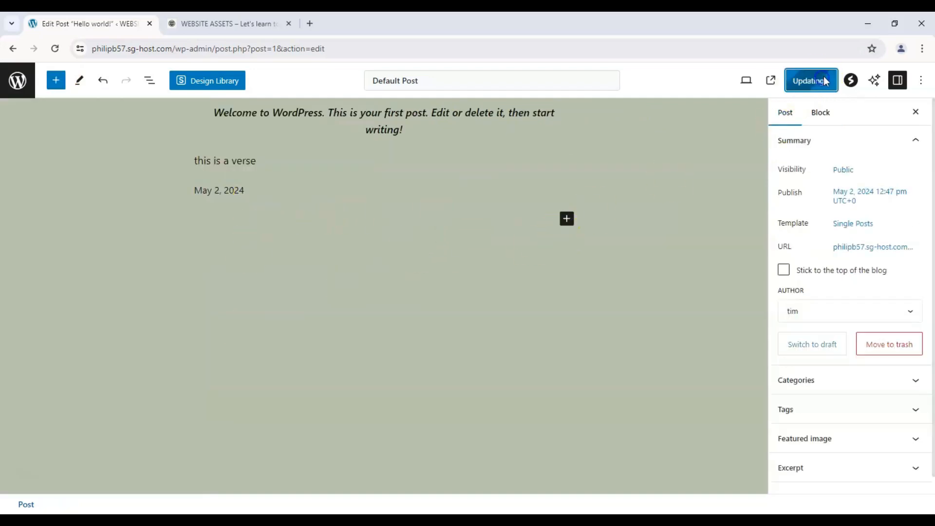
left_click(227, 24)
left_click(56, 48)
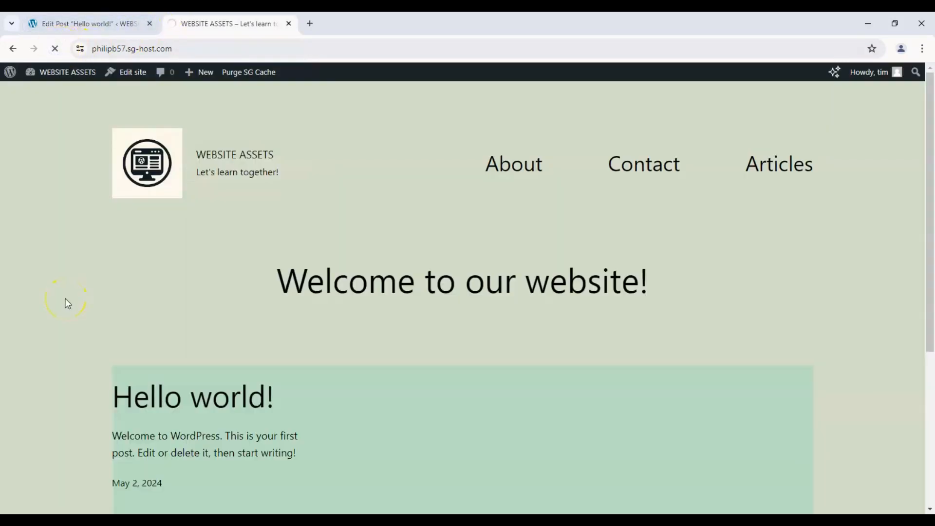
scroll(190, 262, "down", 3)
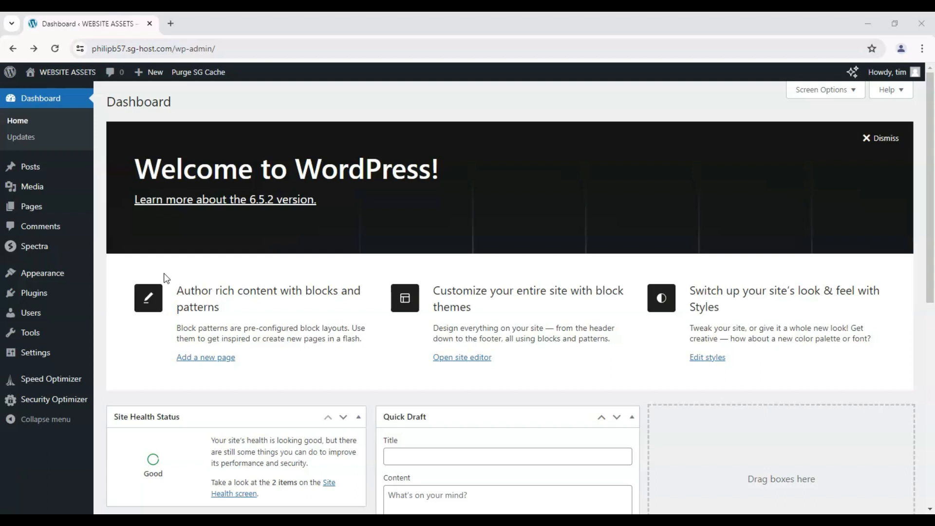
Step: Create a new post from the dashboard and dismiss the notice offering to restore a backup
mouse_move(45, 170)
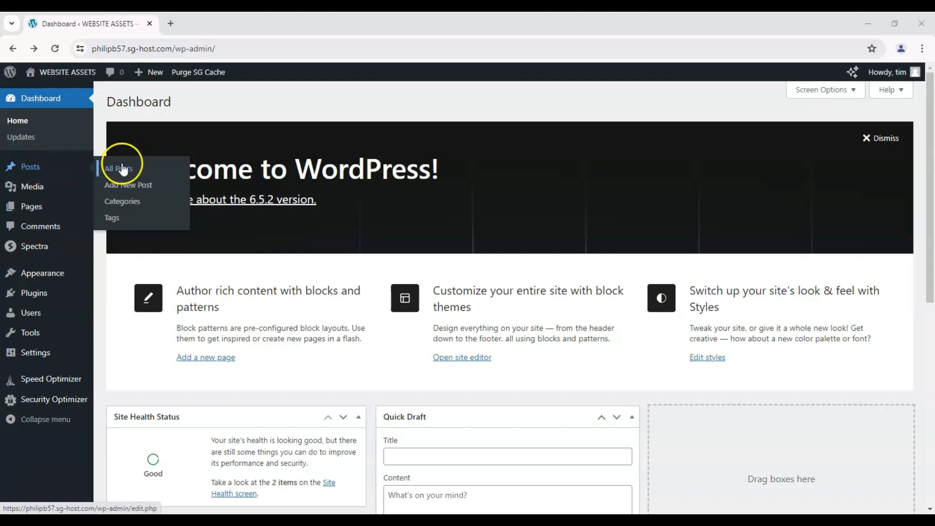
left_click(133, 189)
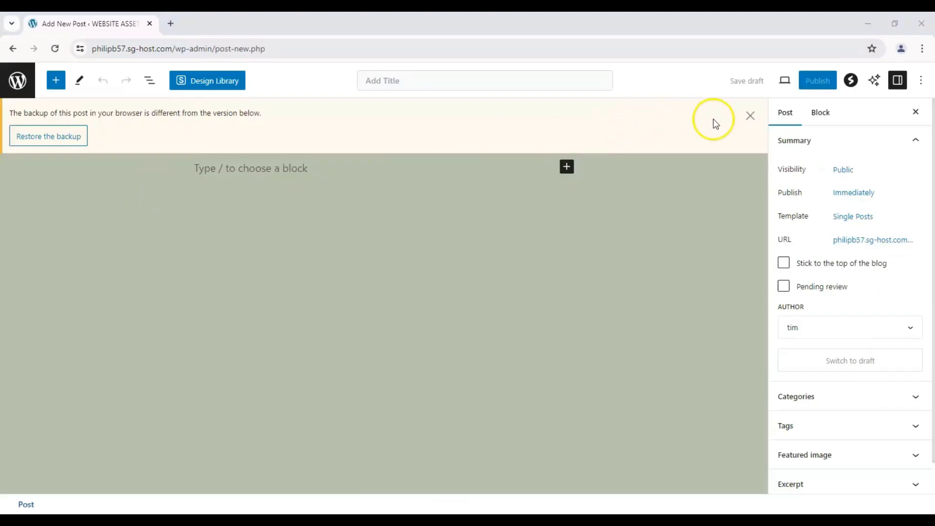
left_click(750, 116)
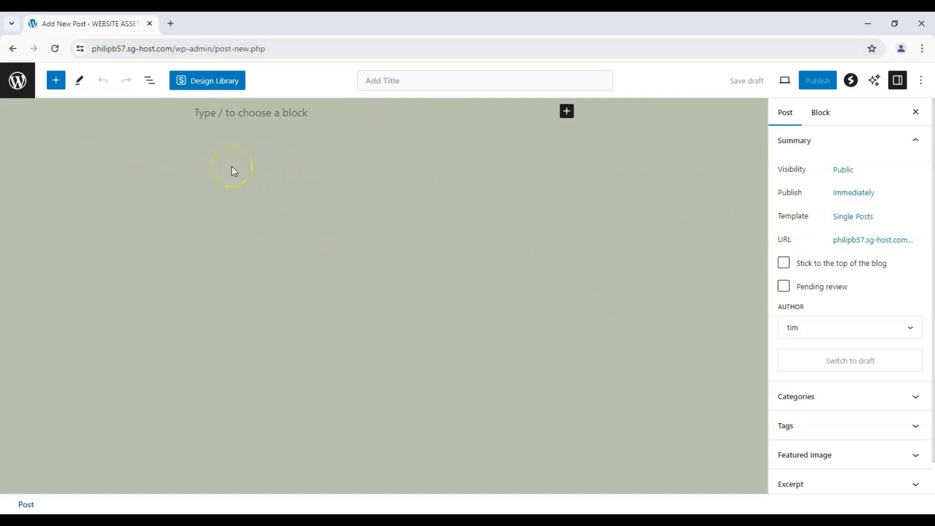
Step: Browse the available blocks in the block library, examining the Text, Media, Design, Widgets, Theme and Embeds categories
left_click(56, 82)
scroll(102, 241, "down", 10)
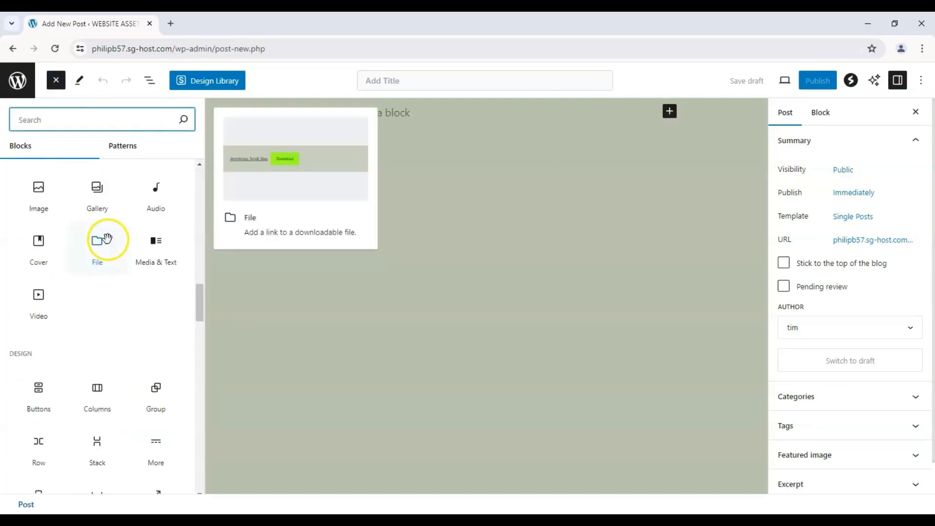
scroll(114, 303, "up", 6)
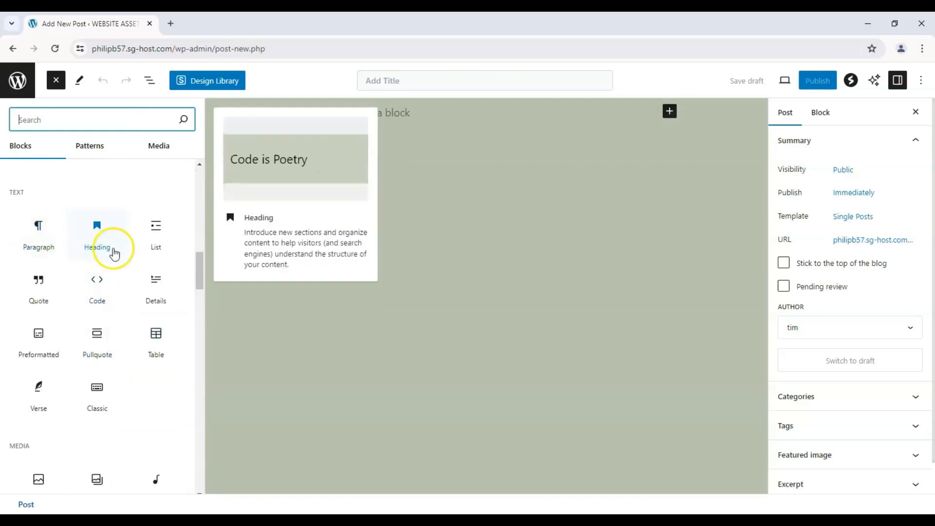
scroll(150, 249, "down", 3)
scroll(99, 217, "down", 15)
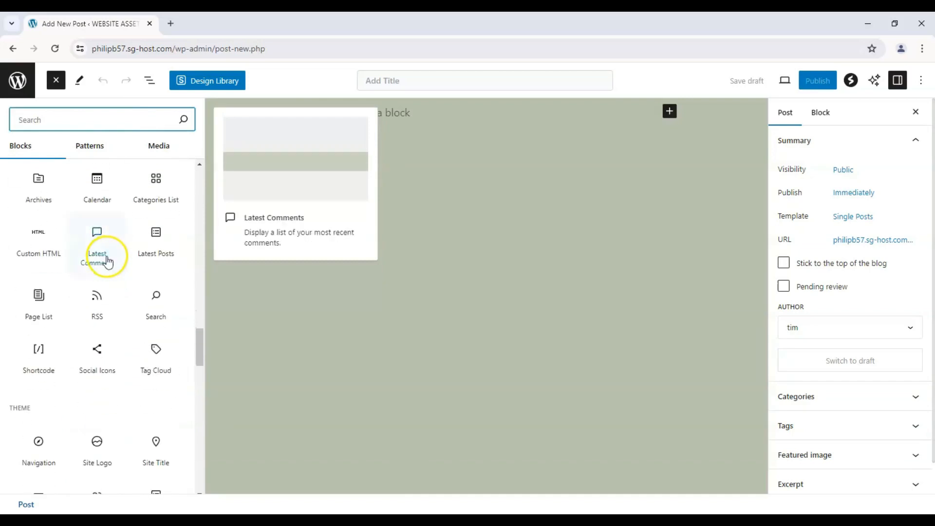
scroll(97, 248, "up", 6)
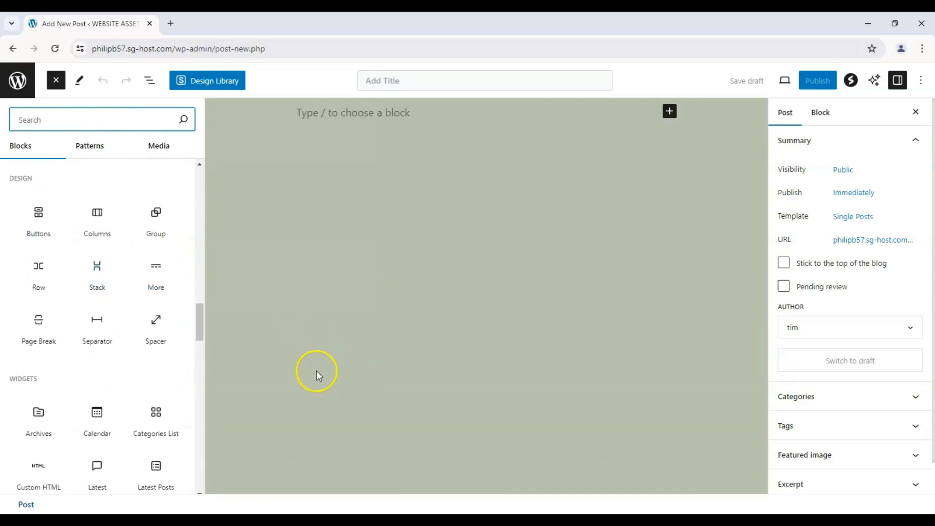
scroll(110, 331, "down", 7)
scroll(111, 329, "down", 1)
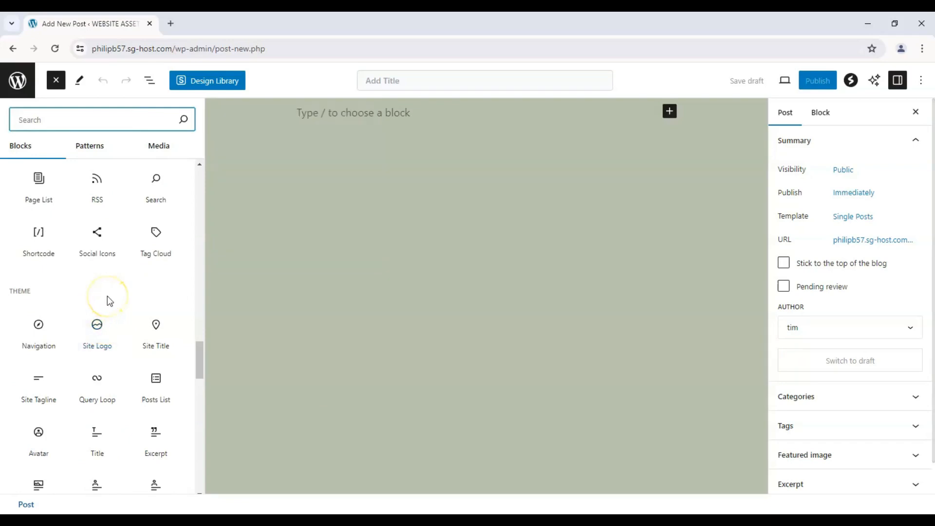
scroll(108, 299, "down", 2)
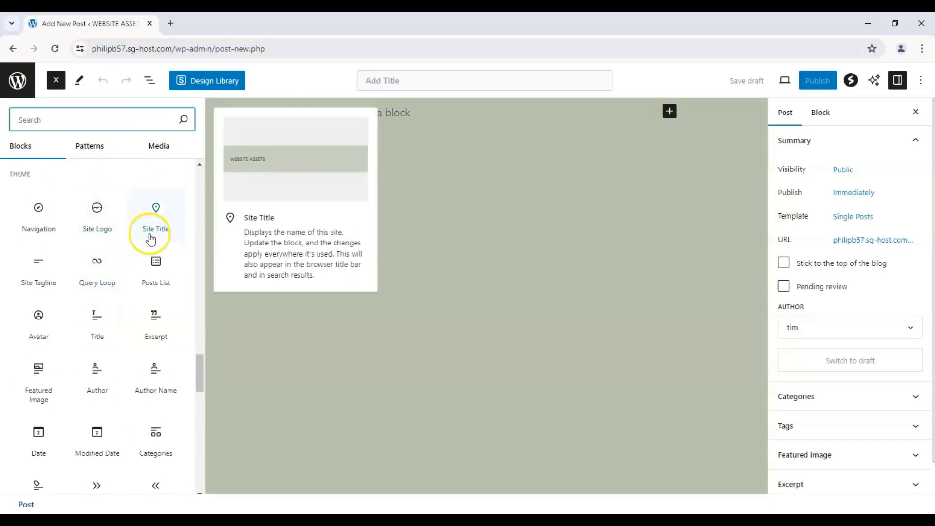
scroll(116, 228, "down", 8)
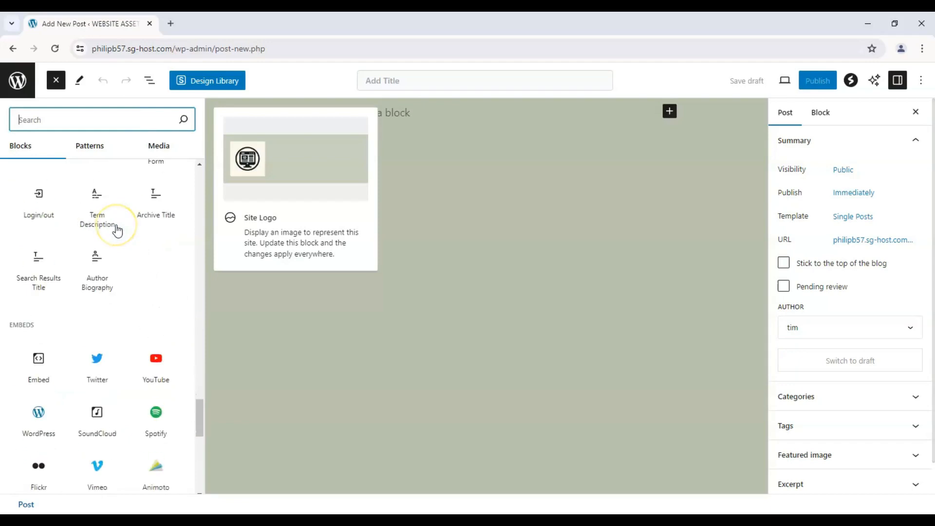
Step: Finish browsing the block library and look through the ready-made patterns, including the Banners and Call to Action categories
scroll(117, 231, "down", 2)
scroll(151, 236, "up", 10)
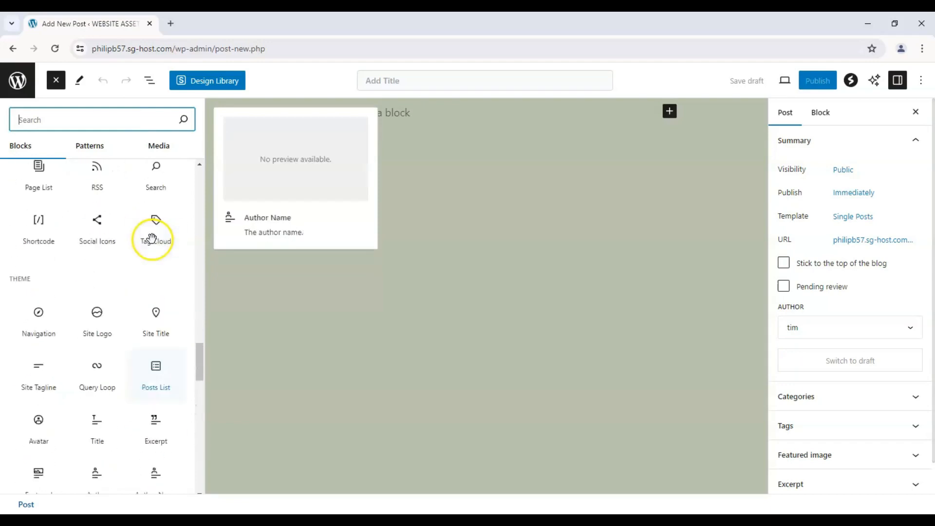
left_click(103, 157)
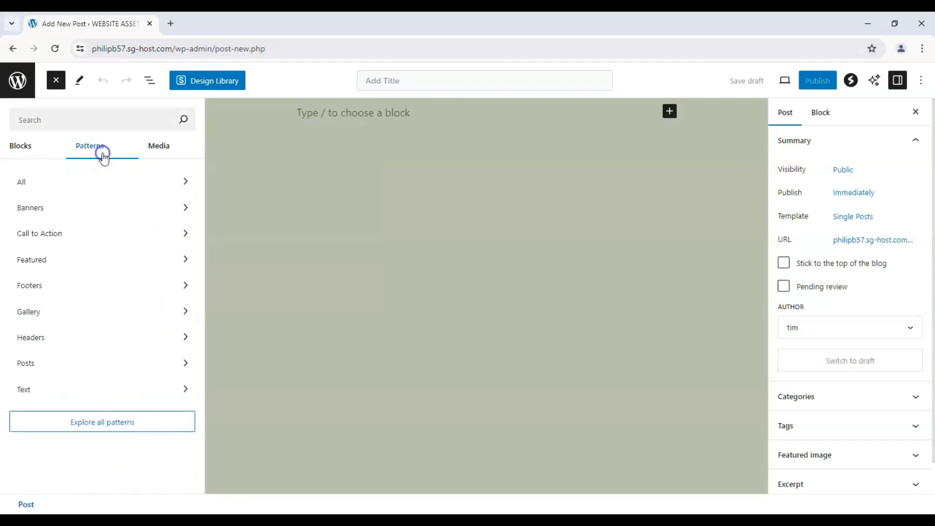
left_click(142, 216)
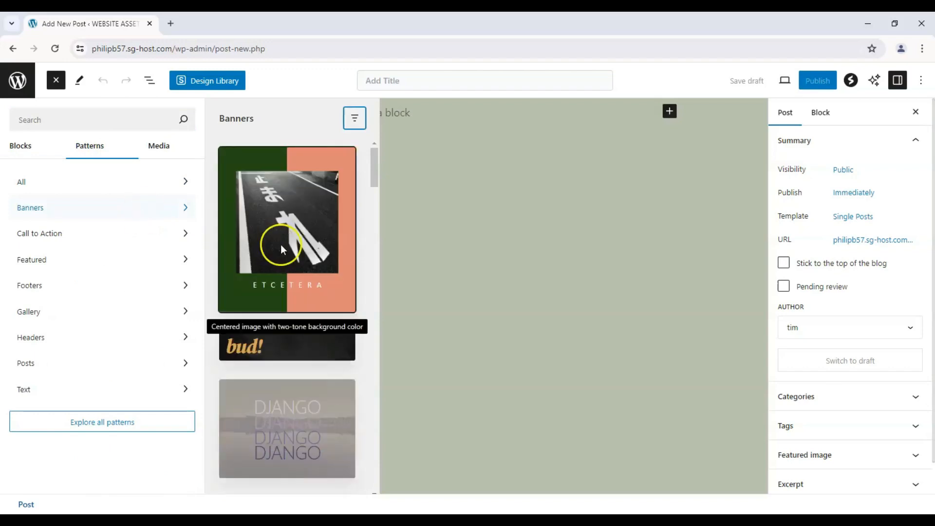
scroll(263, 244, "down", 10)
left_click(159, 244)
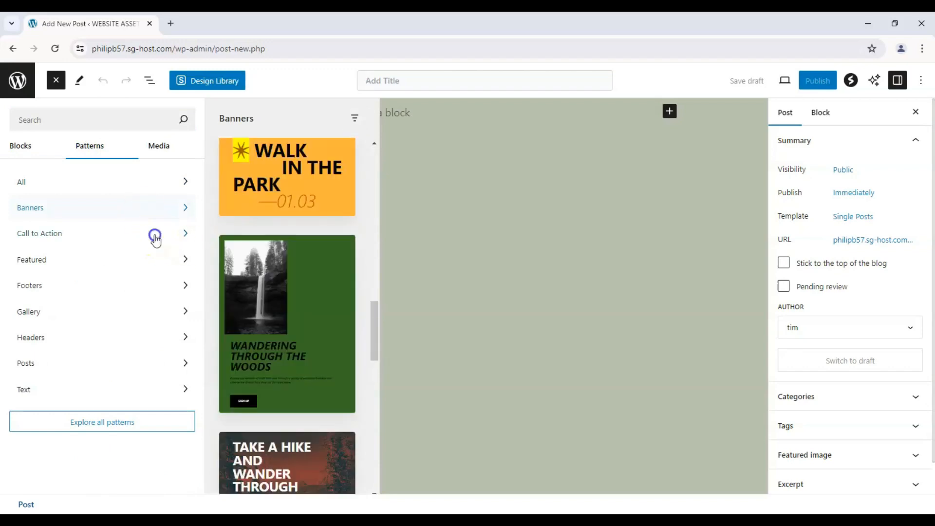
Step: Look through the images offered for insertion in the media library, and return to the list of blocks
left_click(166, 147)
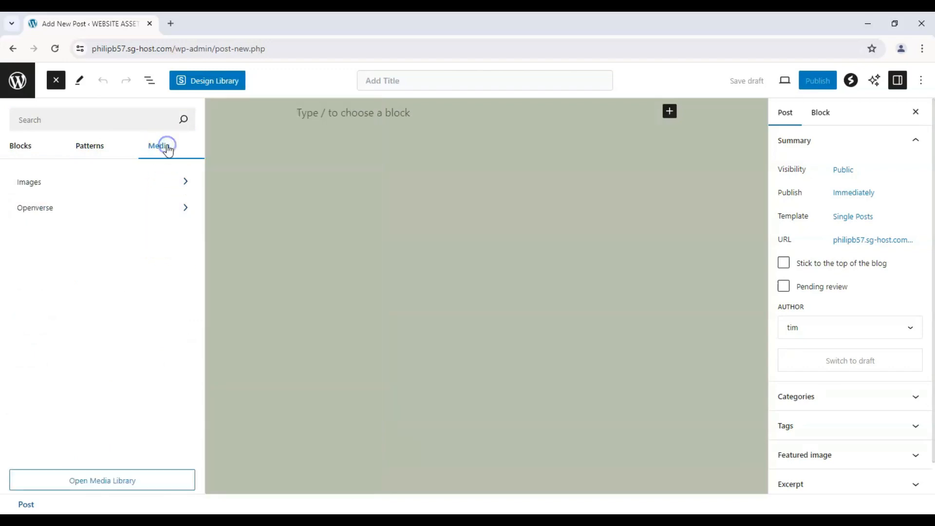
left_click(160, 186)
scroll(294, 219, "down", 10)
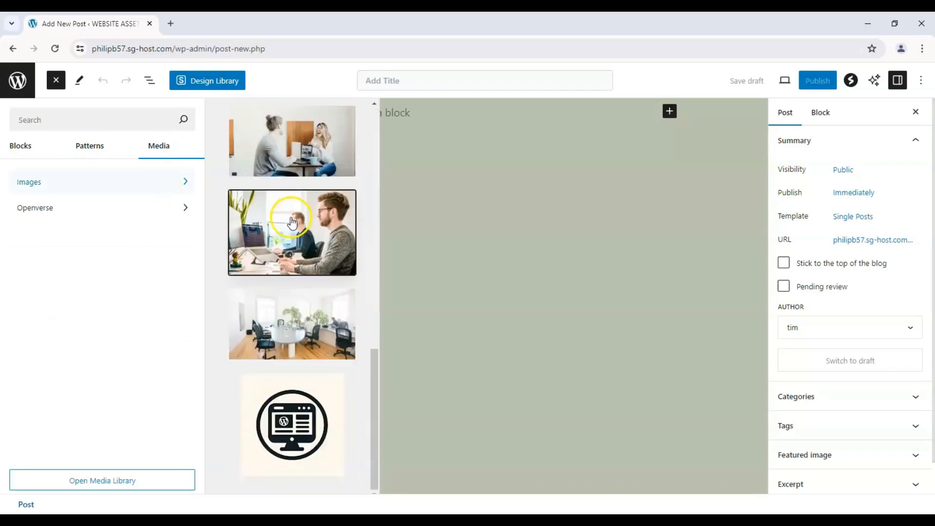
scroll(286, 217, "up", 10)
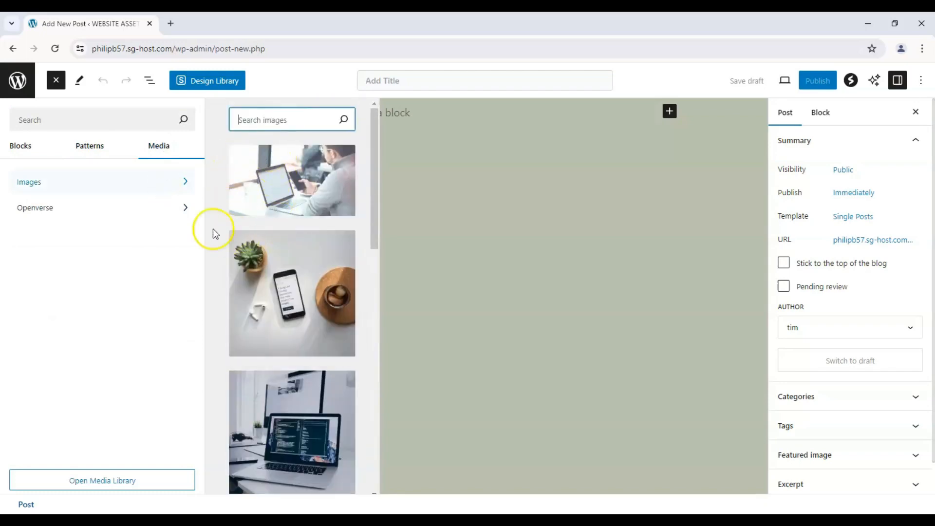
left_click(20, 146)
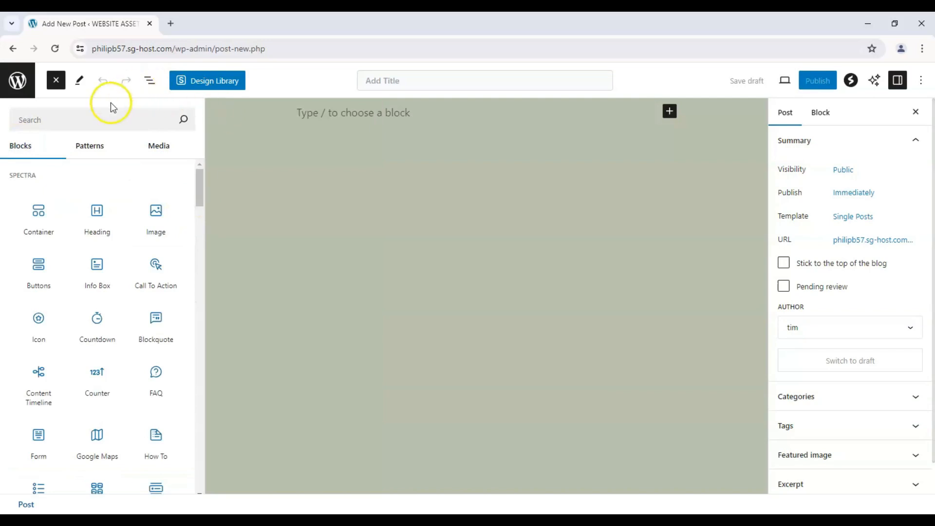
Step: Examine the Edit and Select tool modes and the document overview's List View and Outline, and close the overview
left_click(79, 81)
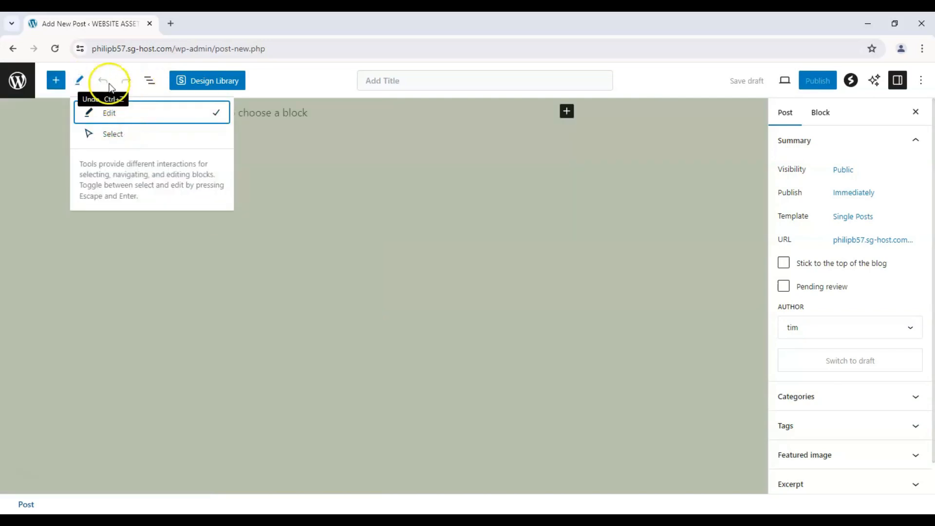
left_click(150, 81)
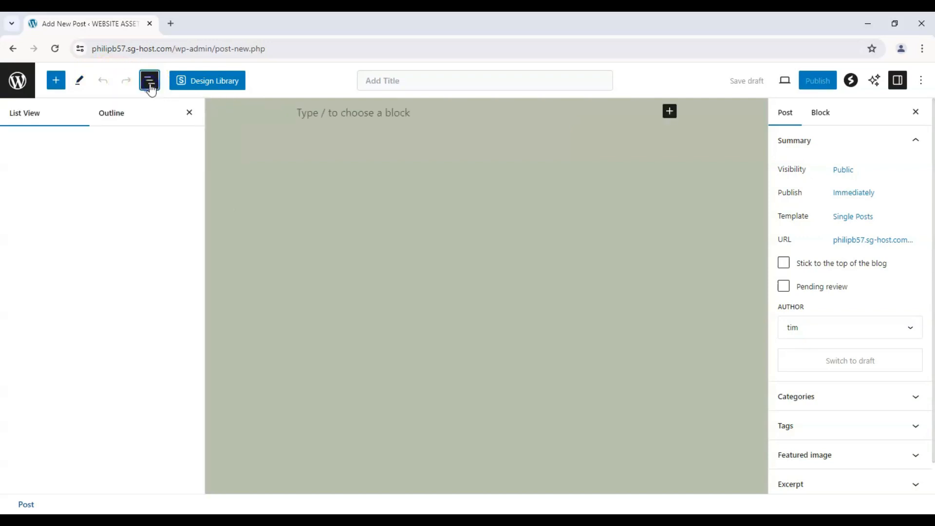
left_click(131, 115)
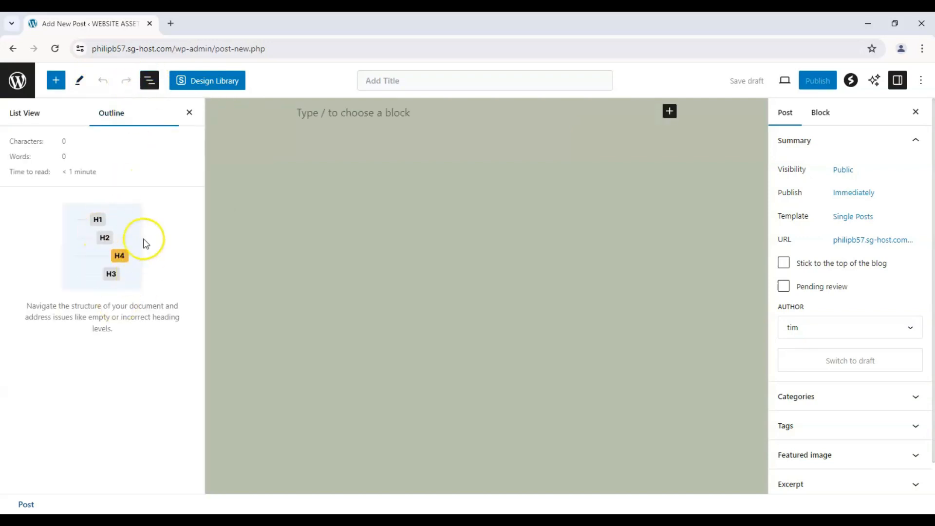
left_click(189, 112)
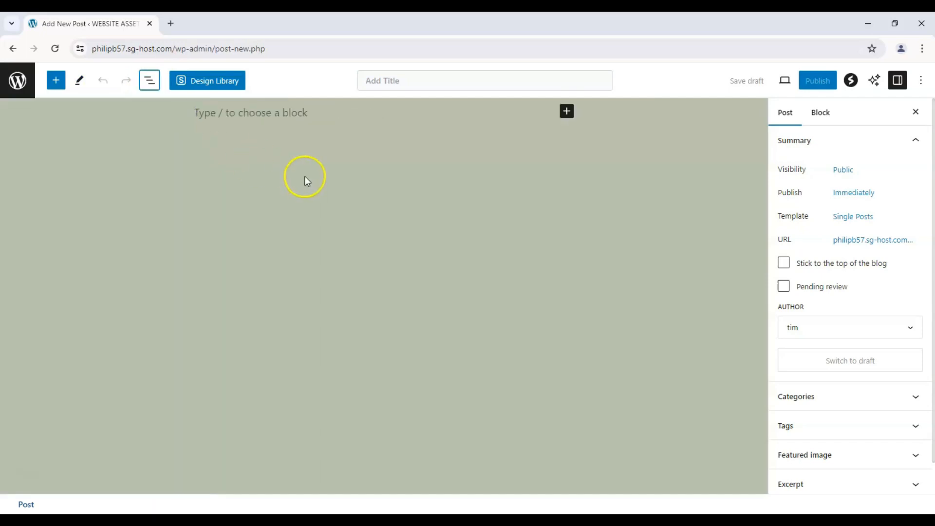
Step: Examine the post's title field and the Desktop, Tablet and Mobile view options
left_click(381, 82)
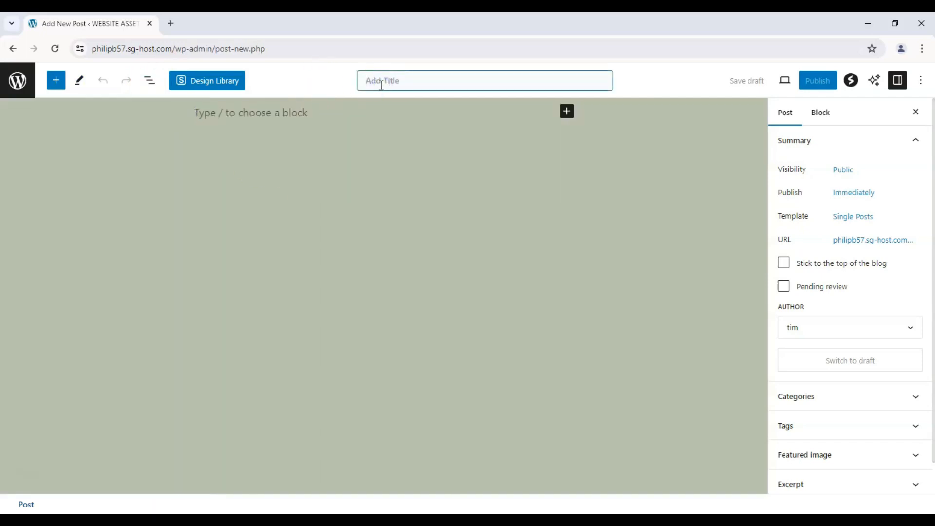
left_click(659, 82)
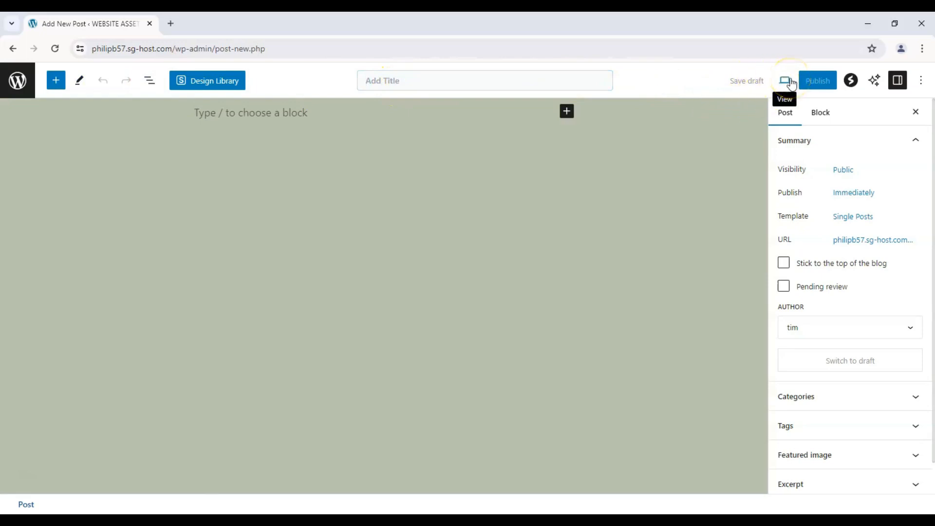
left_click(790, 83)
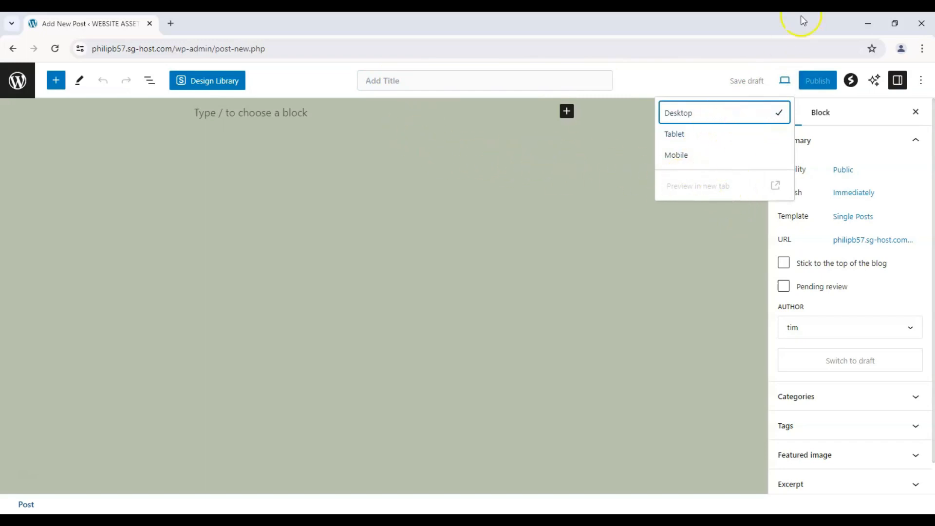
left_click(699, 79)
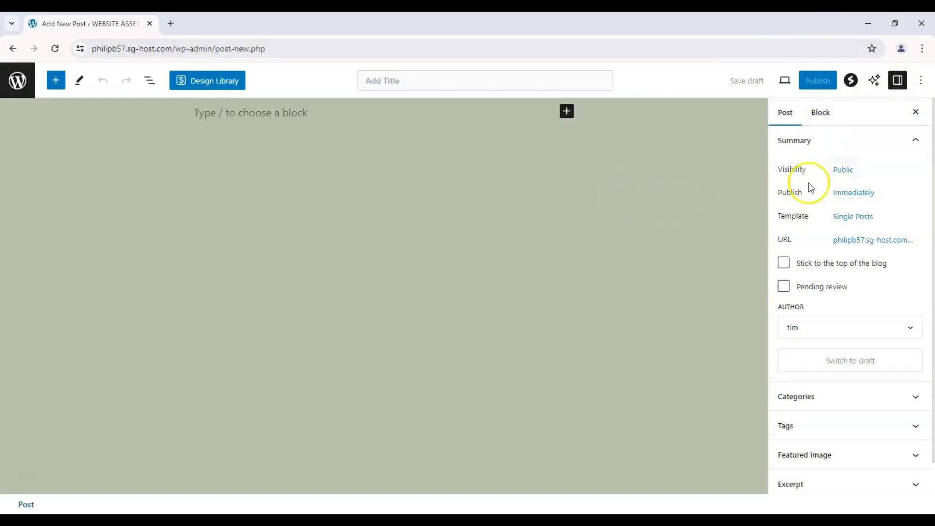
Step: Examine the post's visibility options and its author setting without changing them
left_click(853, 174)
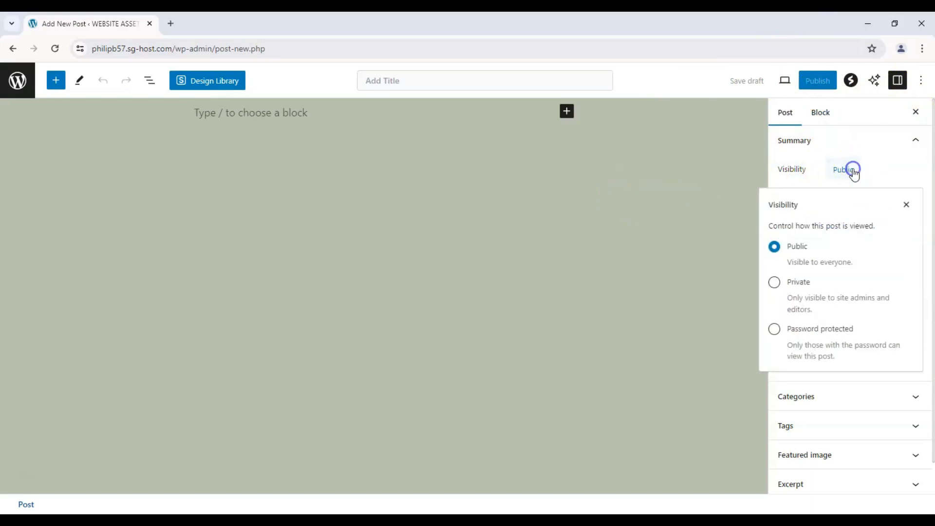
left_click(905, 204)
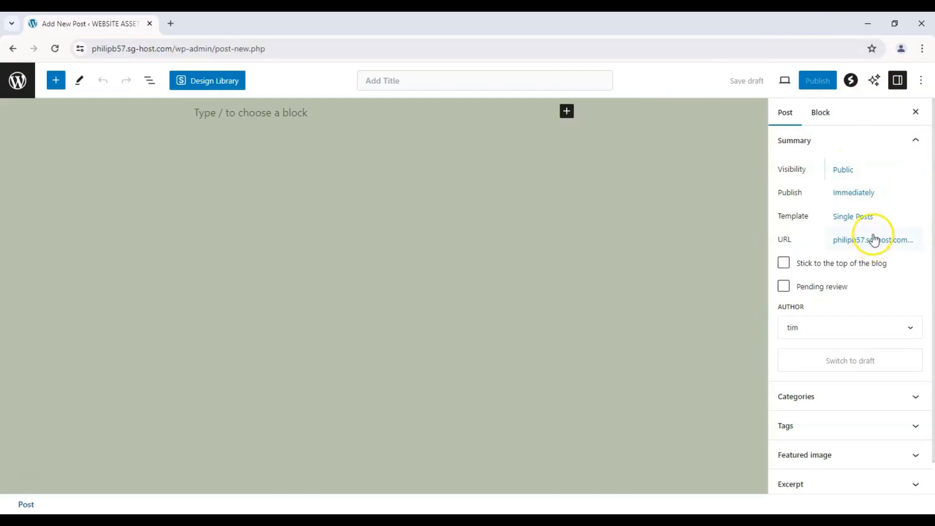
scroll(850, 290, "down", 1)
left_click(844, 295)
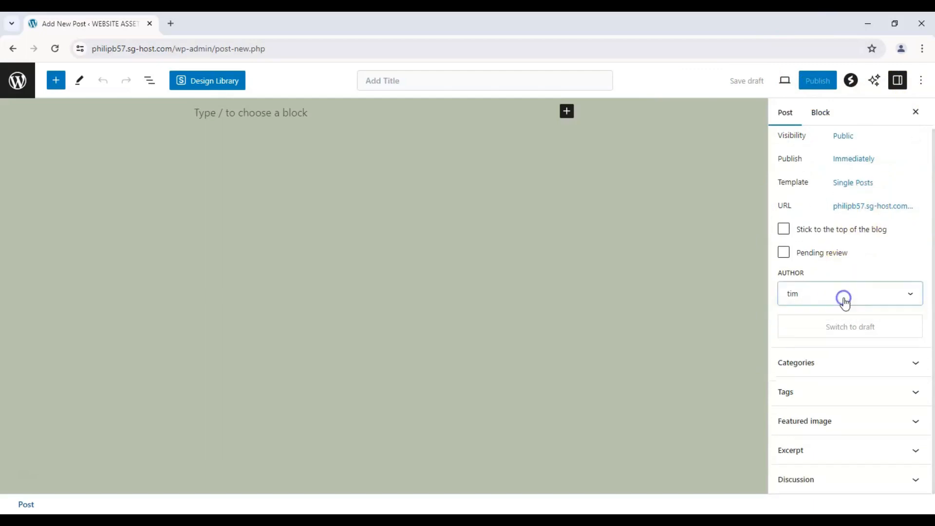
left_click(845, 294)
Step: Examine the post's Categories and Tags settings, and collapse both sections
left_click(862, 359)
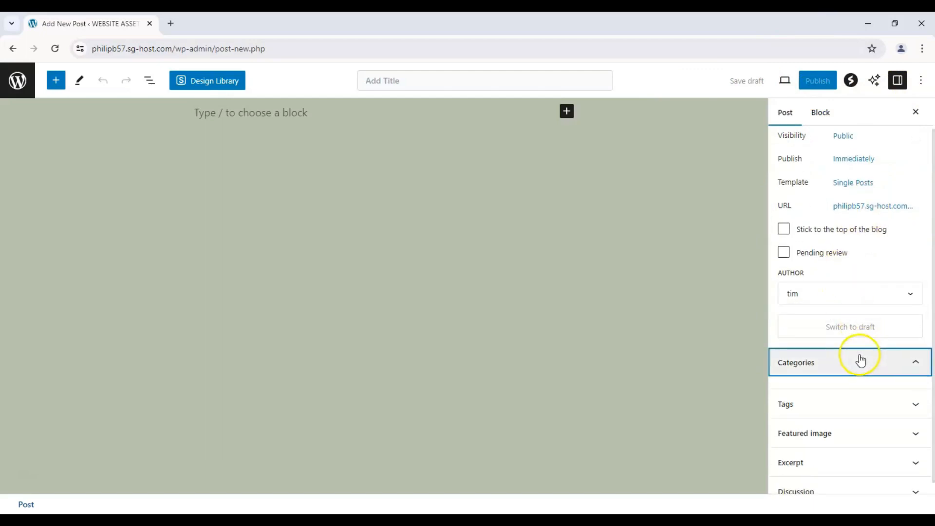
left_click(859, 355)
left_click(854, 387)
left_click(850, 386)
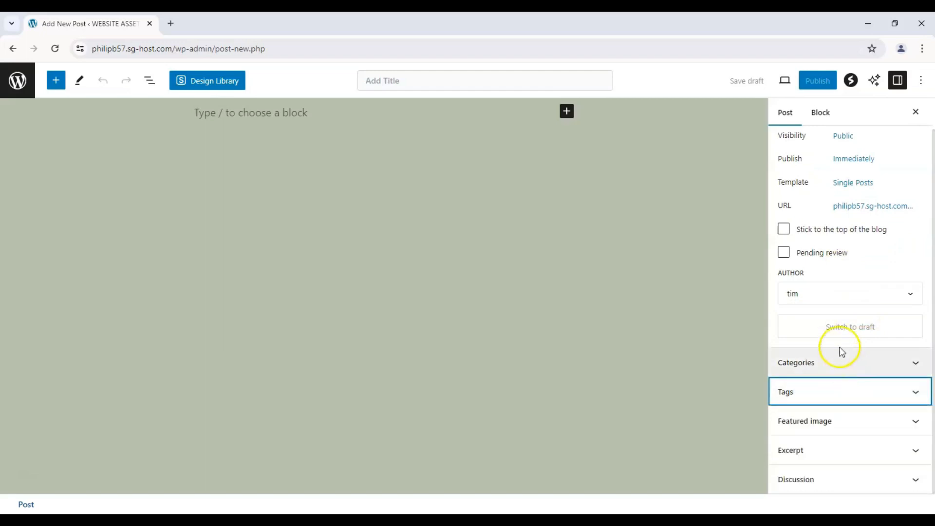
left_click(846, 368)
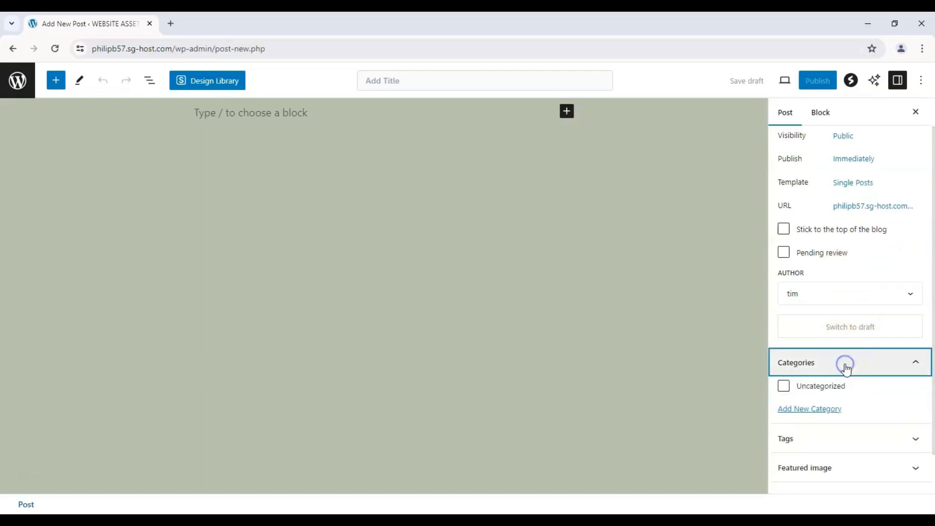
left_click(845, 364)
left_click(846, 389)
left_click(845, 391)
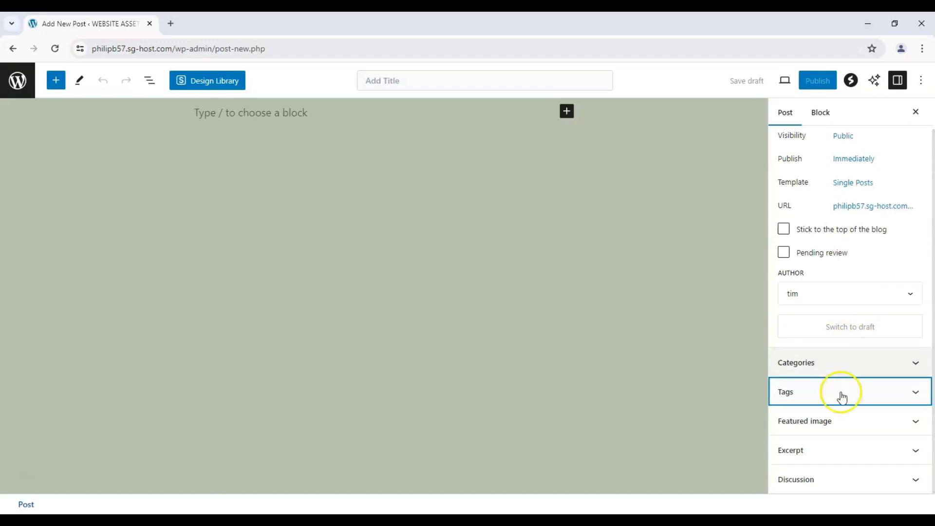
Step: Examine the post's Featured image, Excerpt and Discussion settings and the block settings, and return to the post settings
left_click(847, 422)
left_click(853, 359)
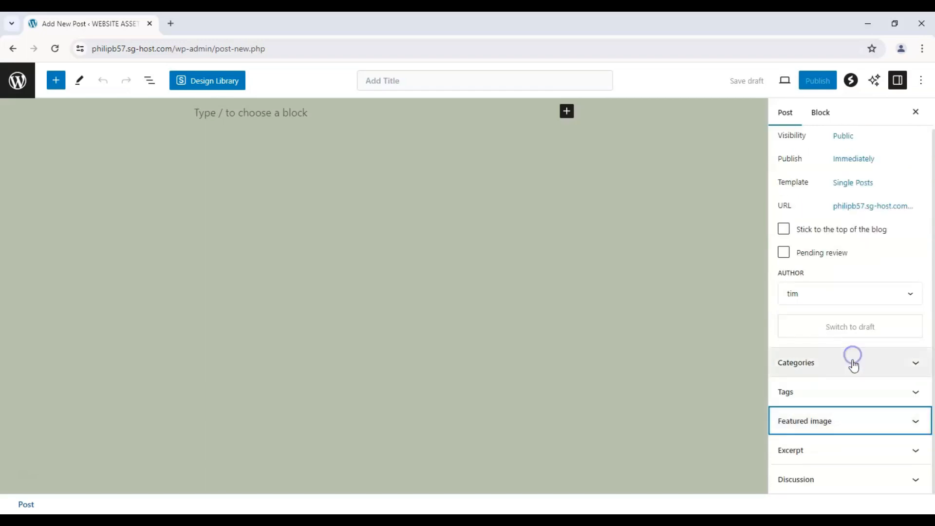
left_click(856, 458)
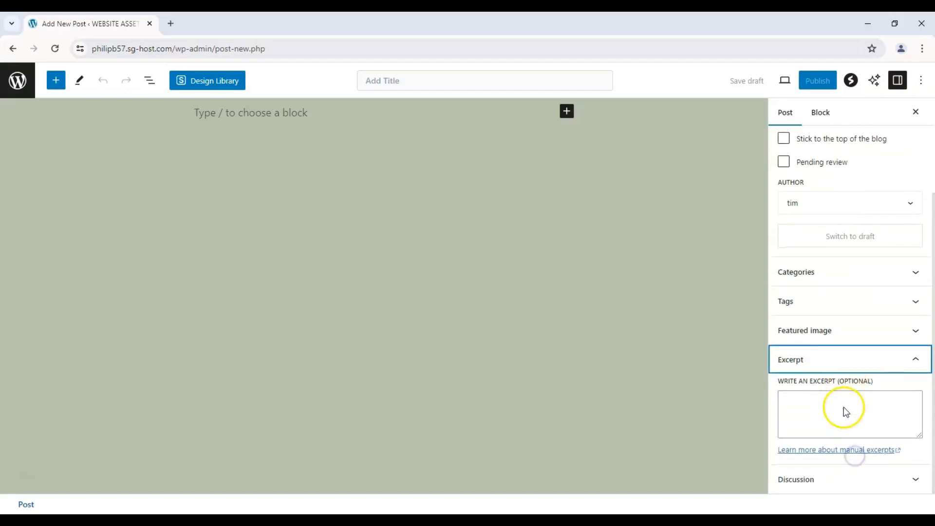
left_click(836, 372)
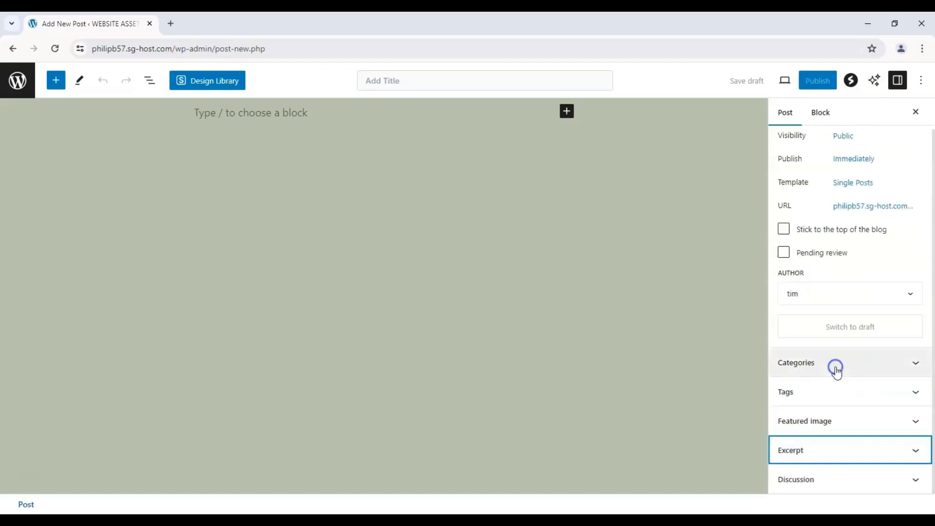
left_click(842, 476)
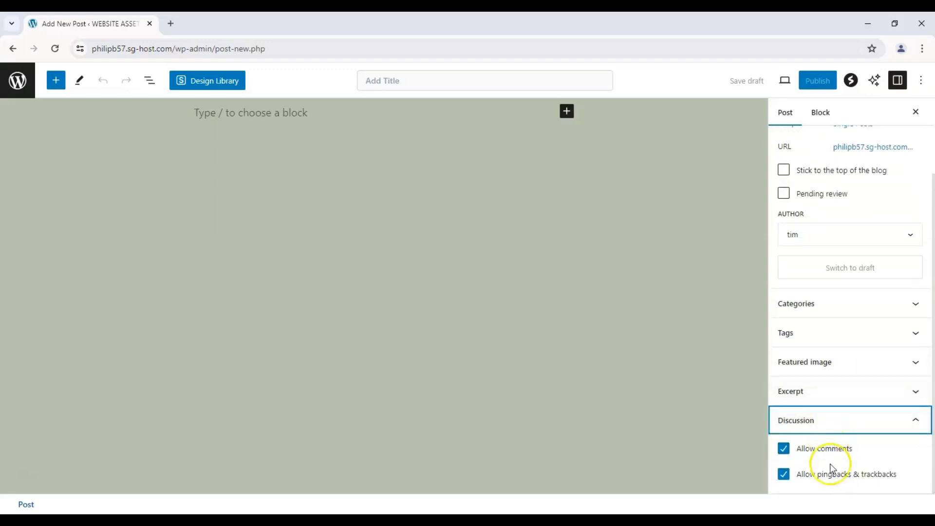
left_click(870, 429)
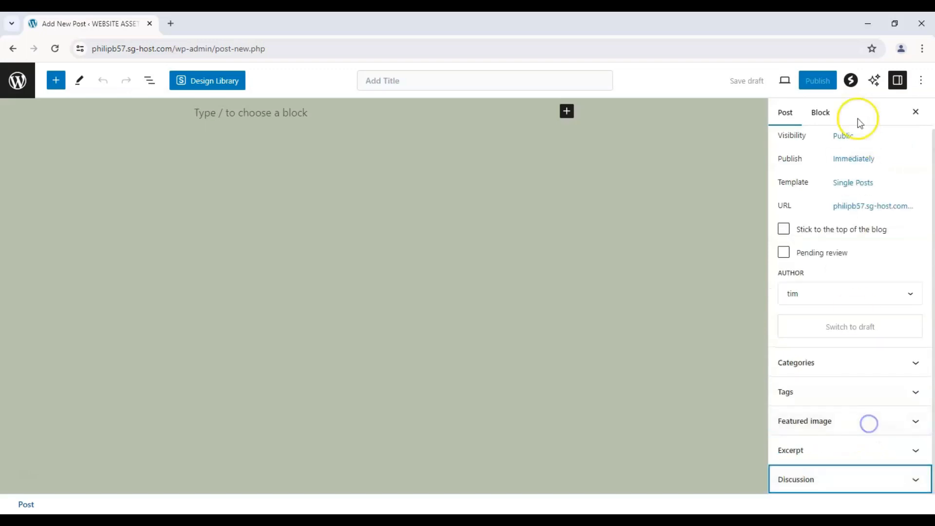
left_click(820, 111)
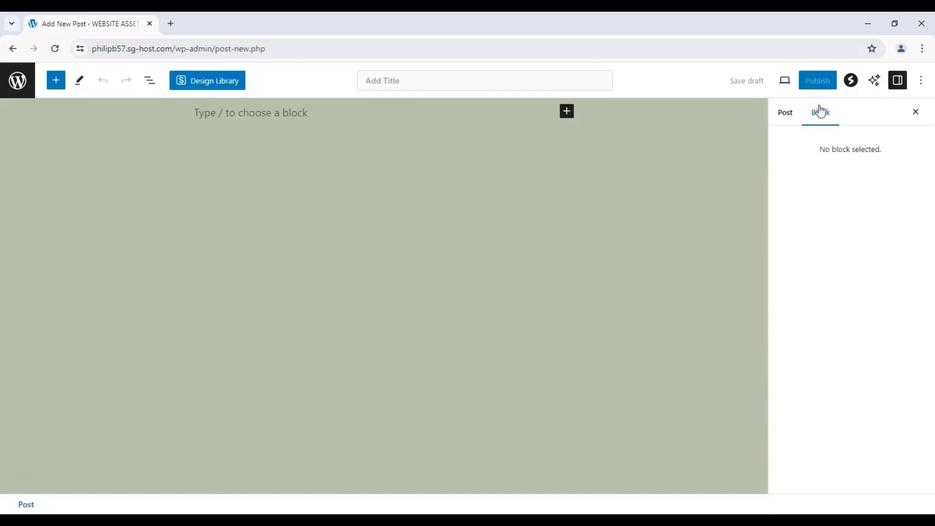
left_click(786, 114)
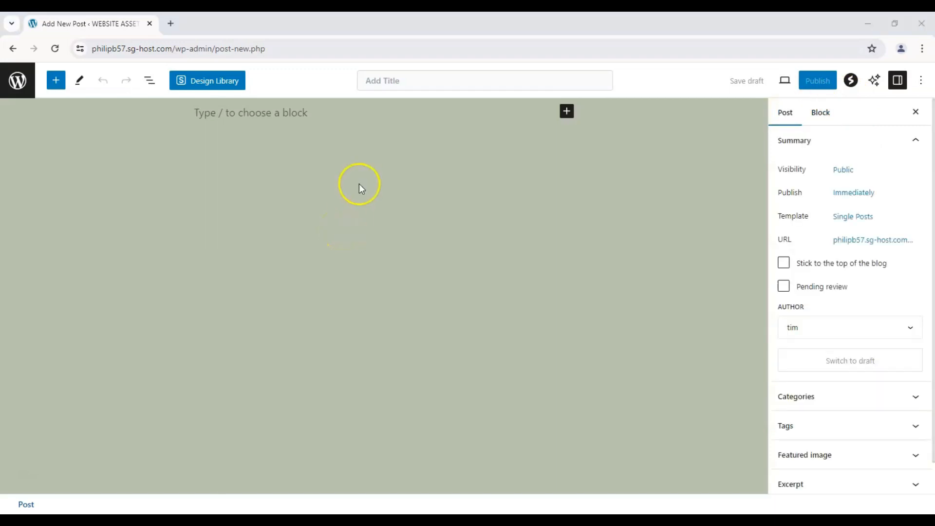
Step: Enter "Exploring Kyoto" as the title of the new post
left_click(423, 86)
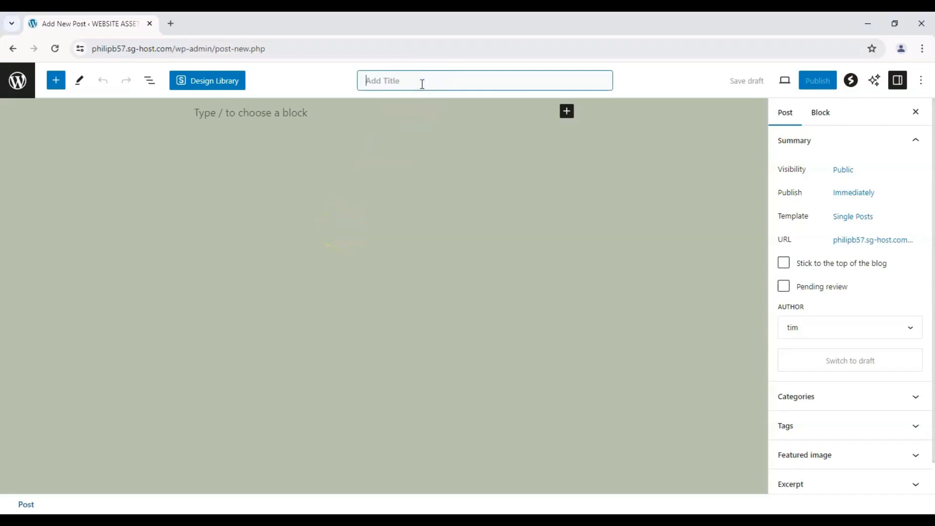
type("Exxploring Kyoto")
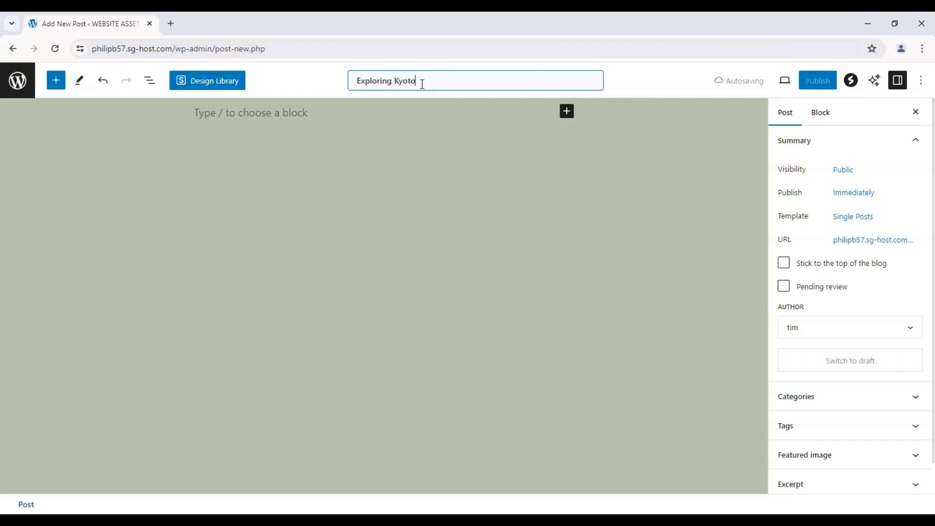
Step: Insert a Heading block in place of the empty paragraph at the start of the post
left_click(297, 115)
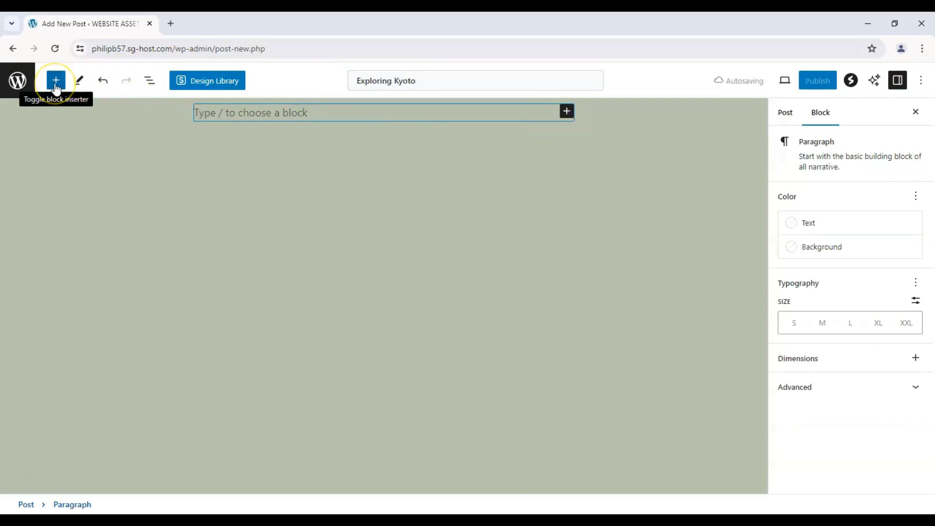
left_click(566, 112)
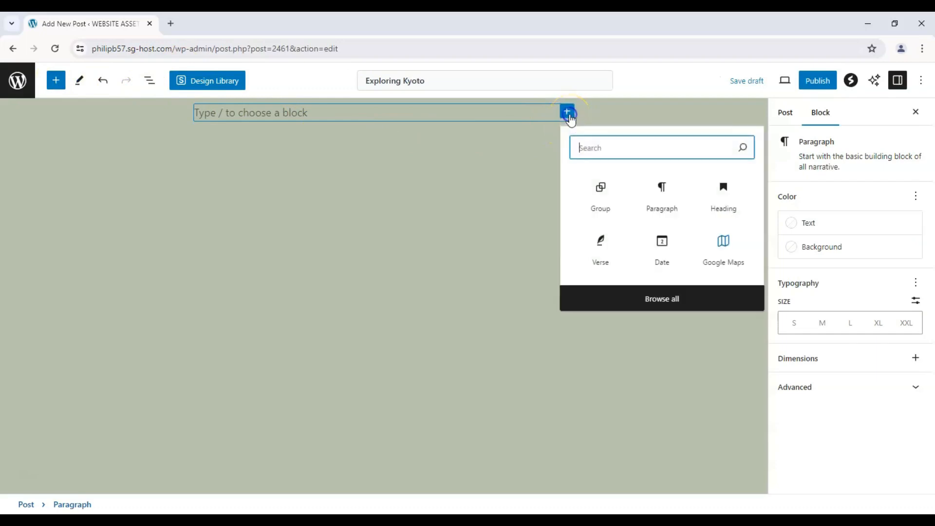
left_click(723, 203)
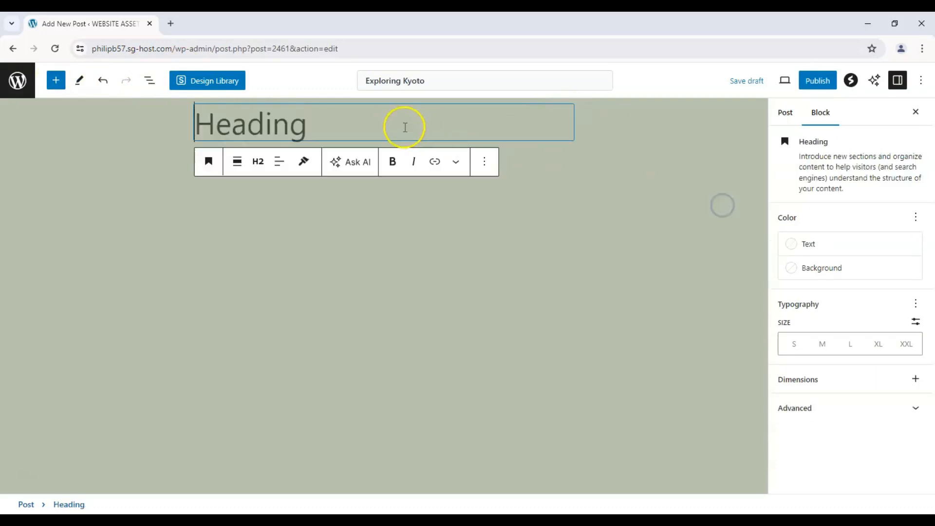
Step: Enter "Exploring Kyoto" as the text of the heading block and set its level to Heading 1
type("Exploring Kyoto")
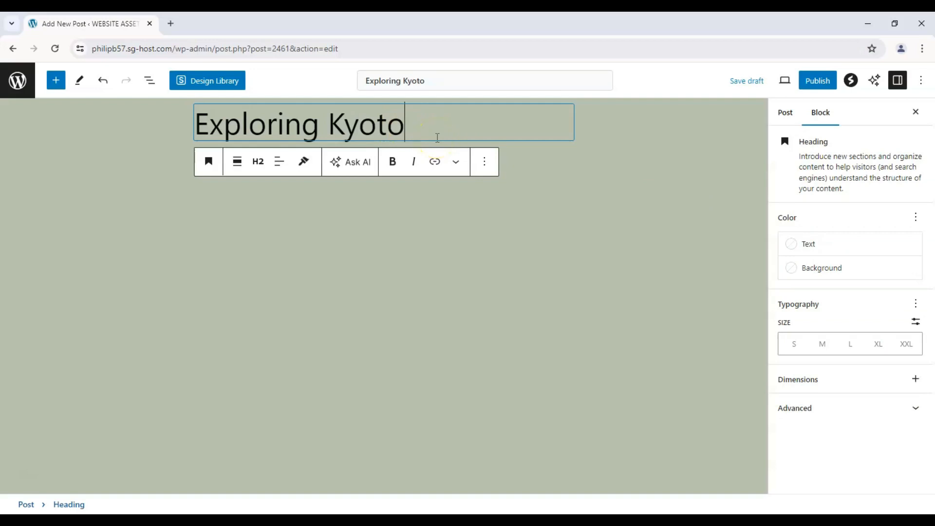
left_click(421, 139)
left_click(259, 163)
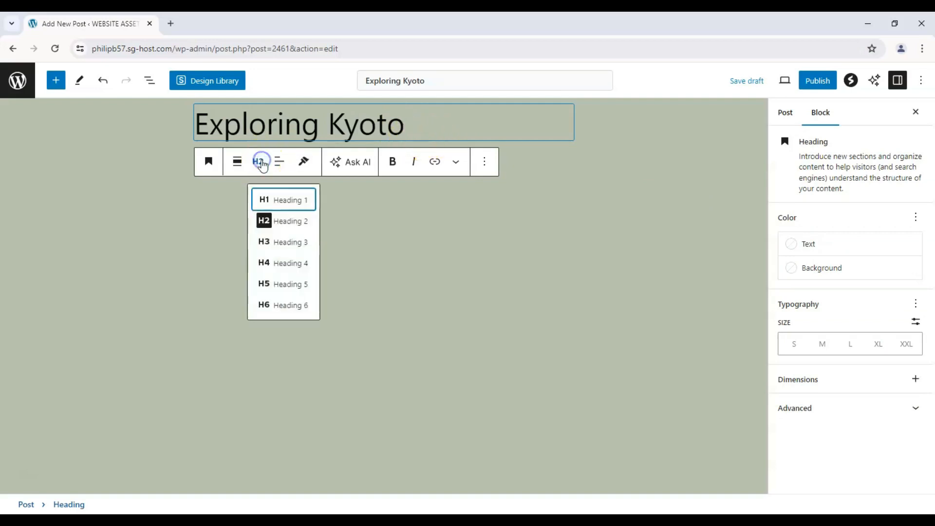
left_click(267, 198)
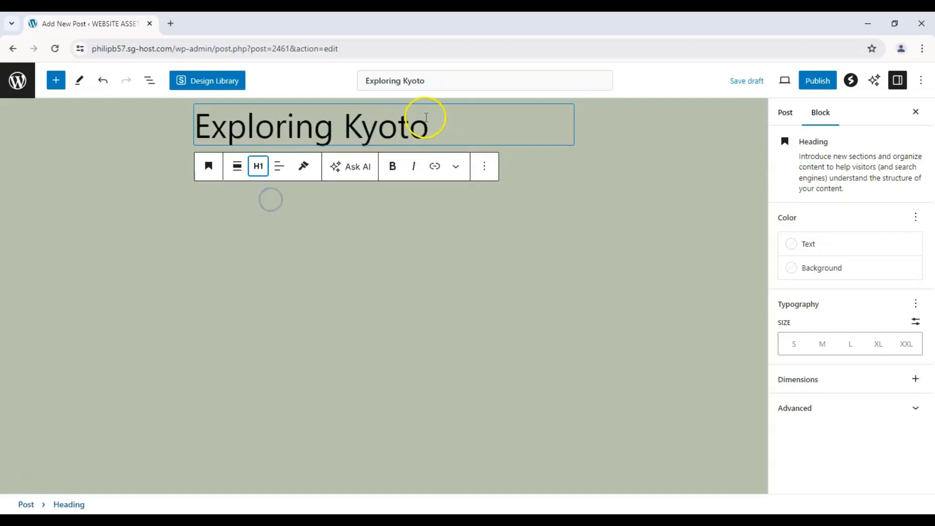
left_click_drag(424, 125, 146, 135)
left_click(270, 169)
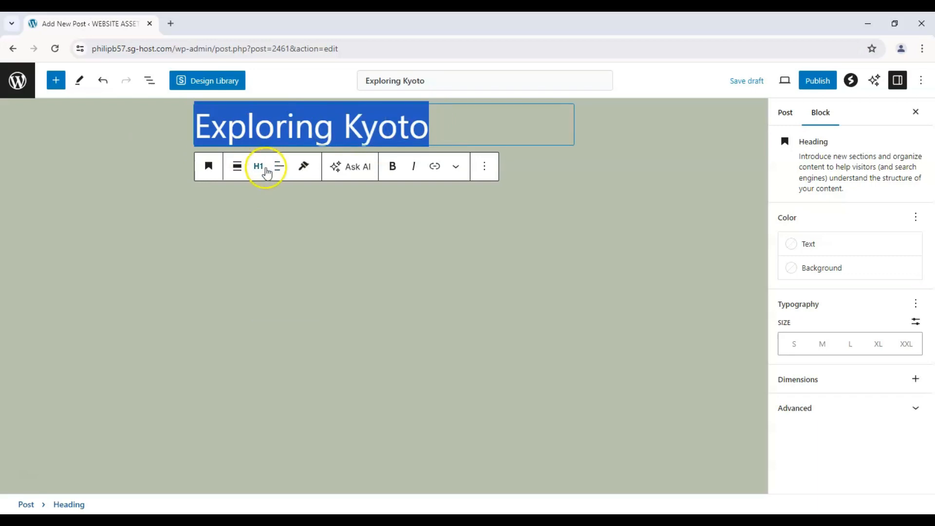
left_click(258, 168)
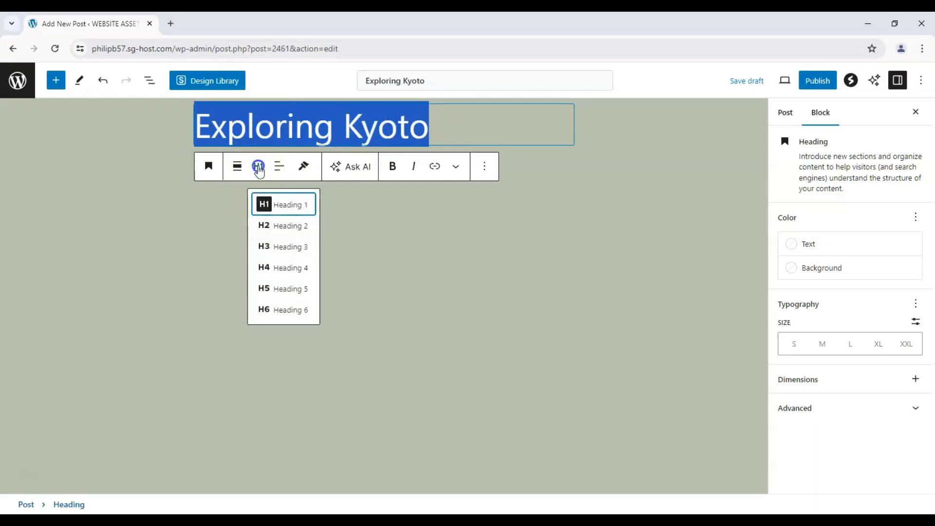
left_click(259, 168)
Step: Examine the post's List View and its Outline with the character and word statistics
left_click(150, 80)
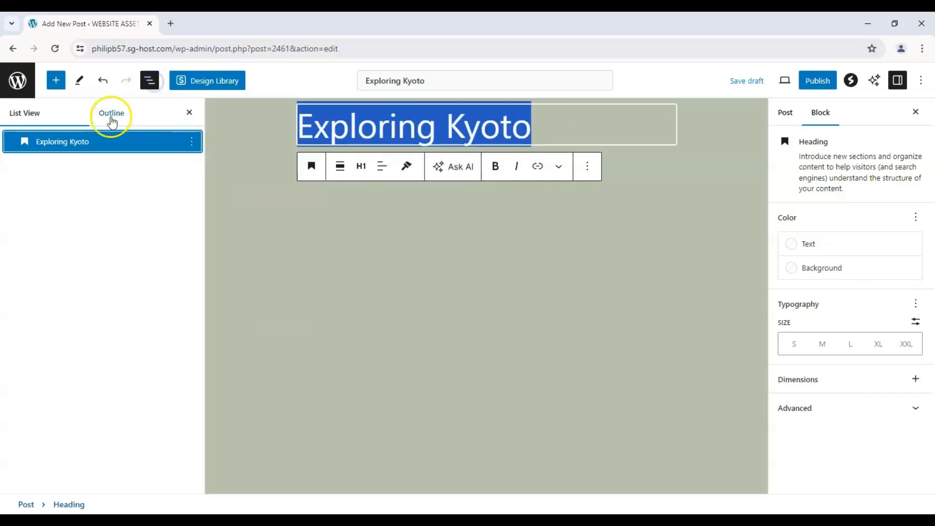
left_click(111, 115)
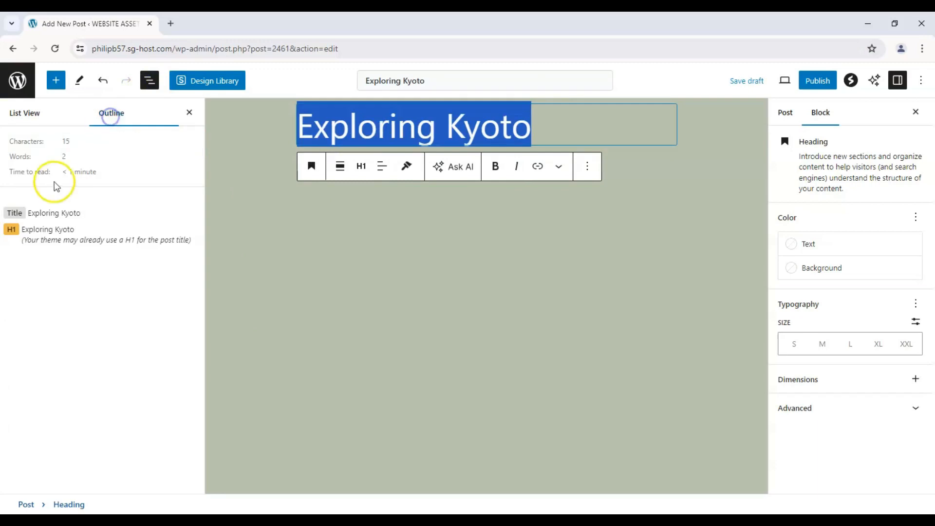
left_click(35, 117)
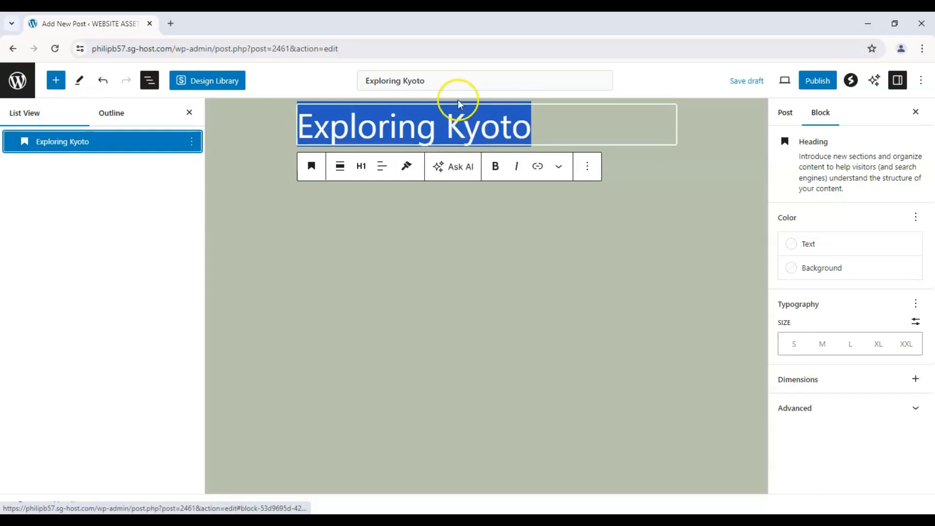
Step: Delete the post title so that only the heading block holds the text
left_click_drag(439, 81, 321, 95)
key("BackSpace")
left_click(290, 160)
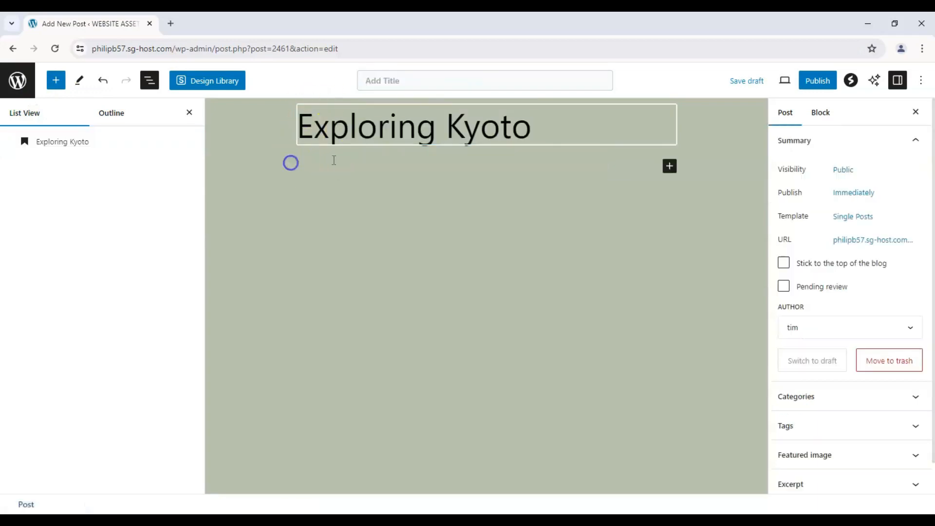
Step: Try the Wide width alignment on the heading, close the document overview, and remove the alignment again
left_click(378, 133)
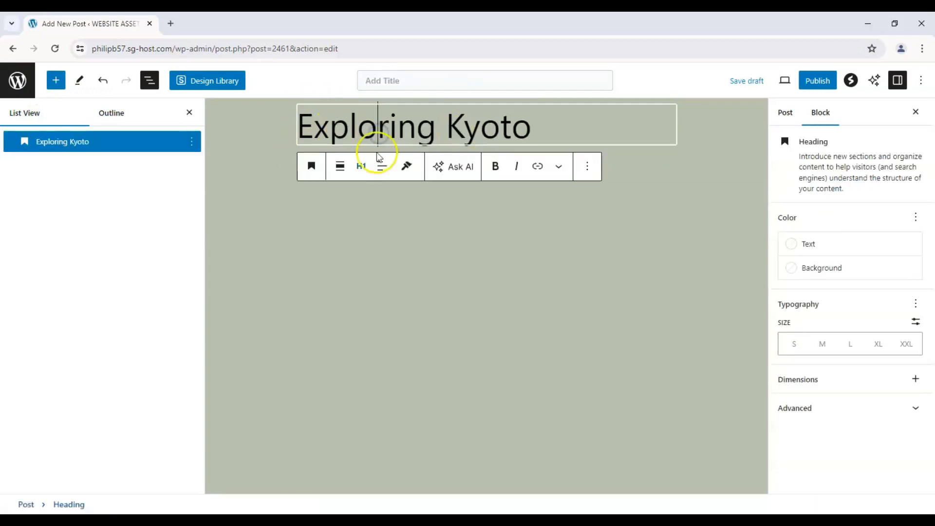
left_click(339, 168)
left_click(371, 232)
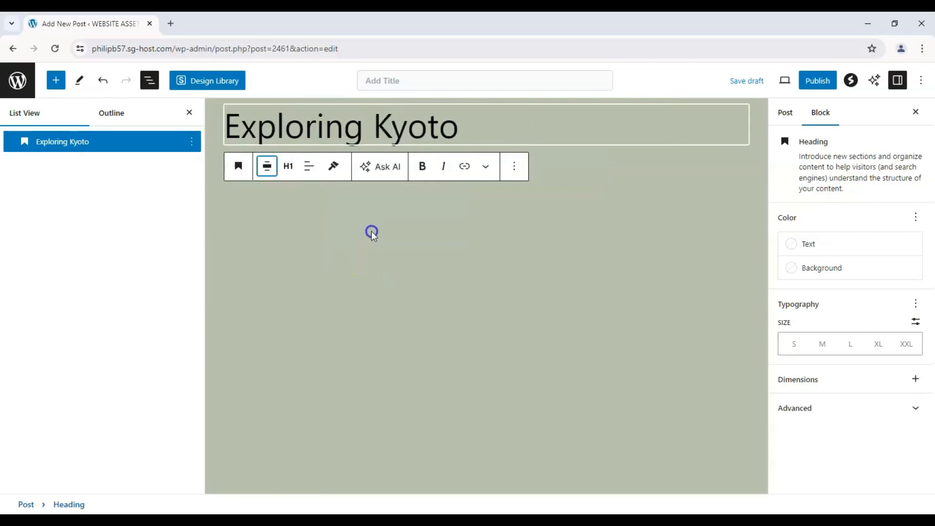
left_click(189, 112)
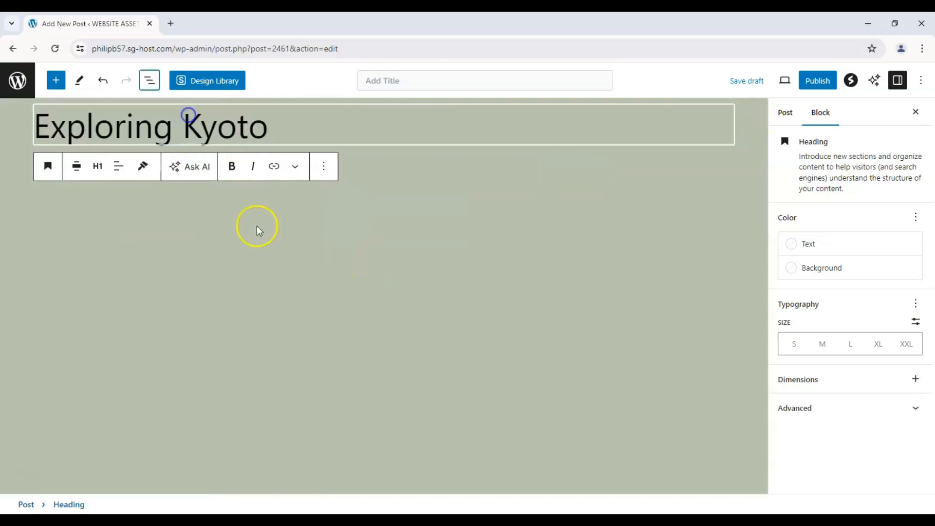
left_click(77, 167)
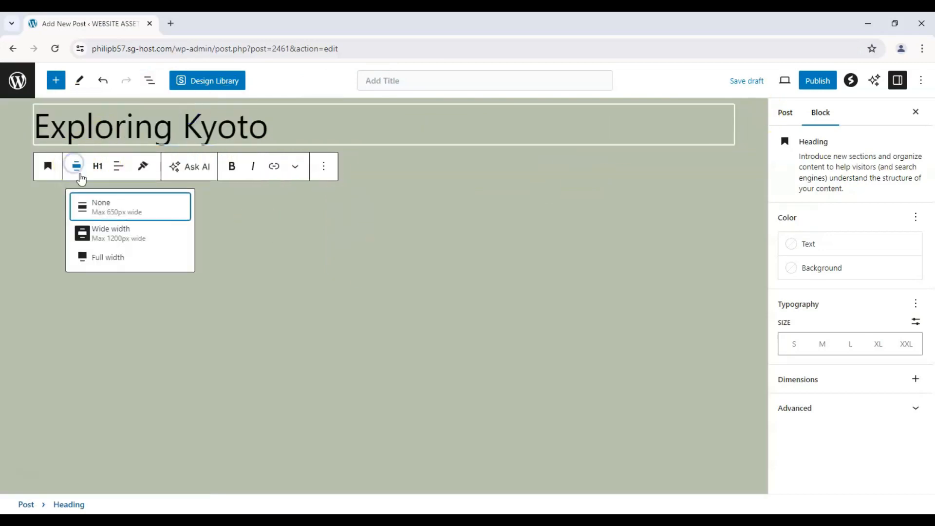
left_click(113, 239)
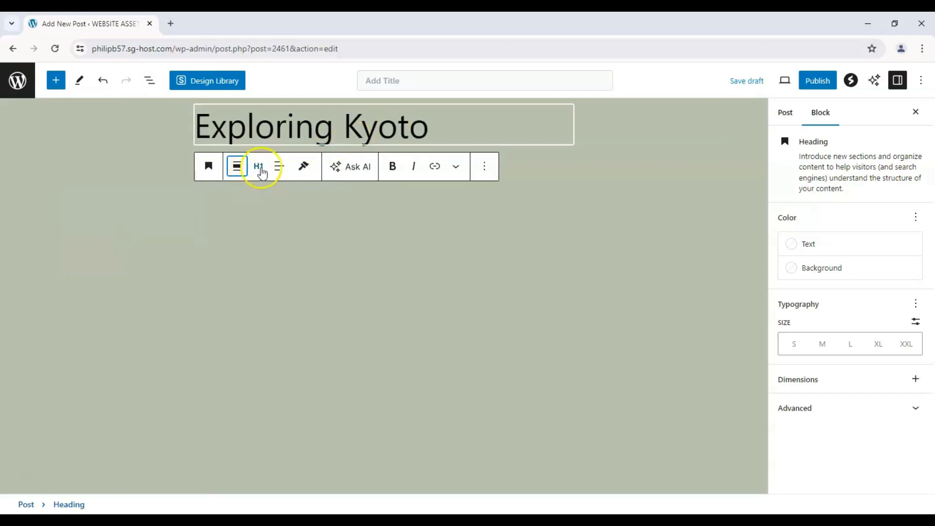
Step: Center the text of the "Exploring Kyoto" heading
left_click(275, 170)
left_click(307, 225)
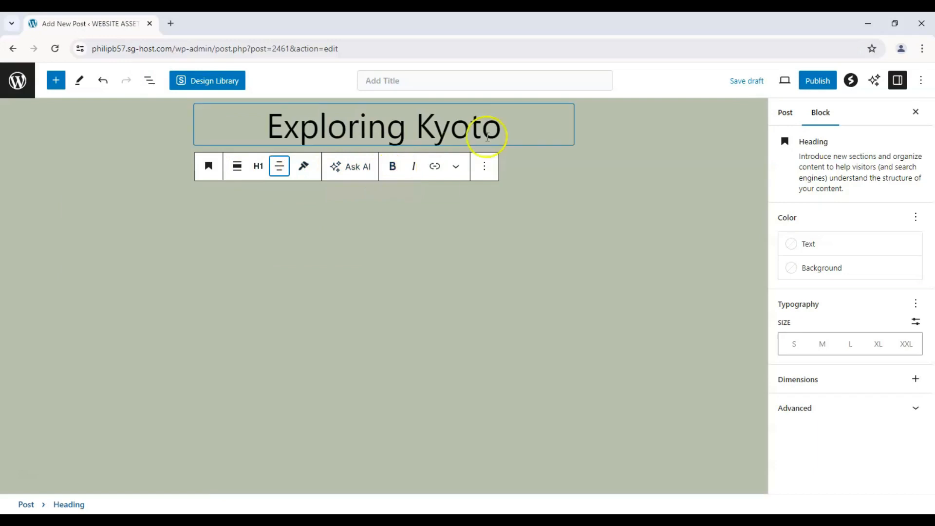
Step: Try bold and italic formatting on the full heading text, and remove it again
left_click_drag(503, 128, 168, 125)
left_click(392, 166)
left_click(392, 166)
left_click(413, 166)
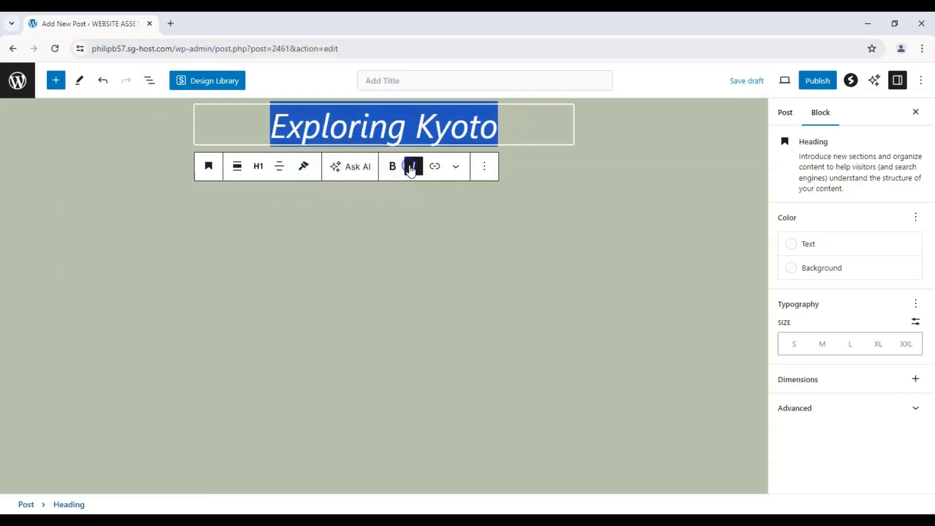
left_click(414, 166)
Step: Examine the heading's link field, additional text formatting choices and block options, and close them without applying any
left_click(456, 167)
left_click(456, 166)
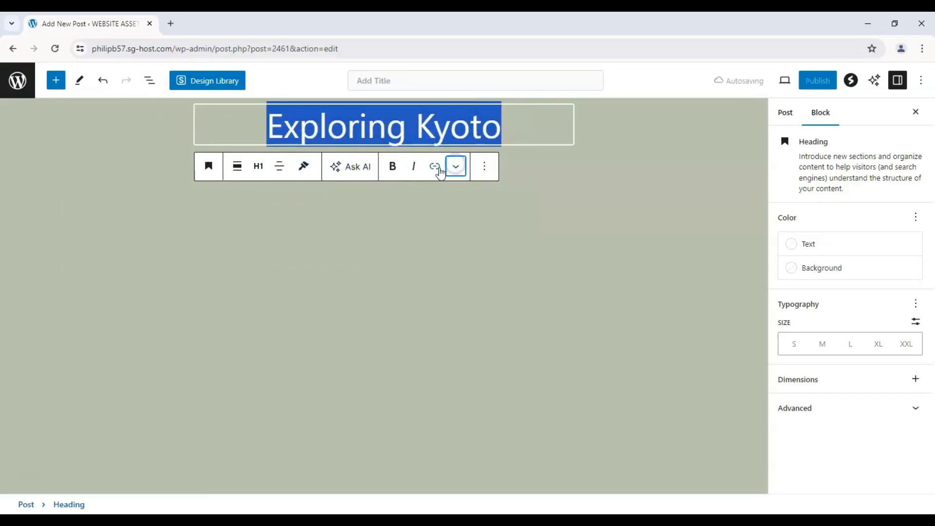
left_click(438, 168)
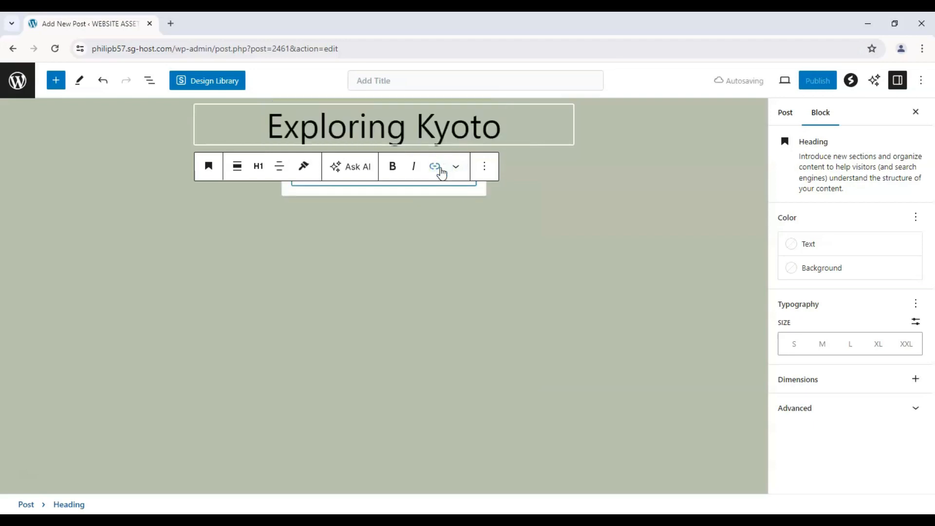
left_click(455, 166)
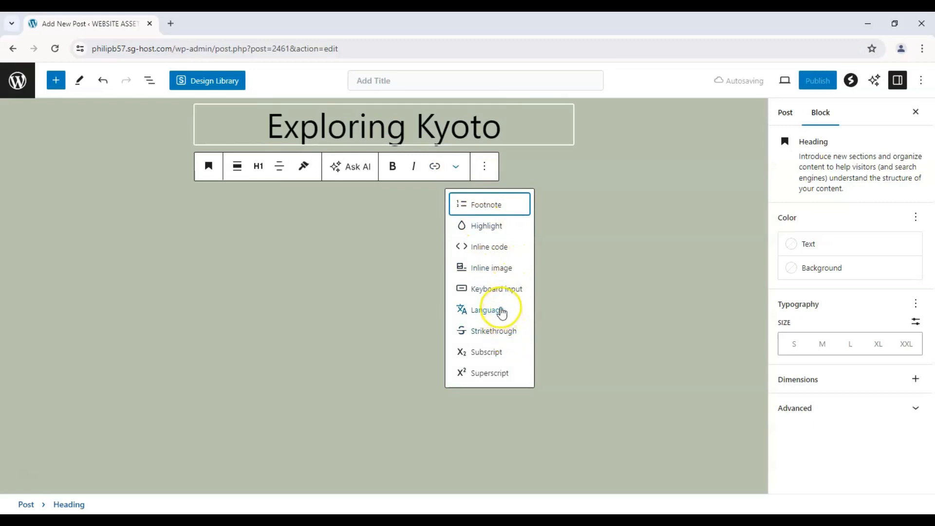
left_click(484, 166)
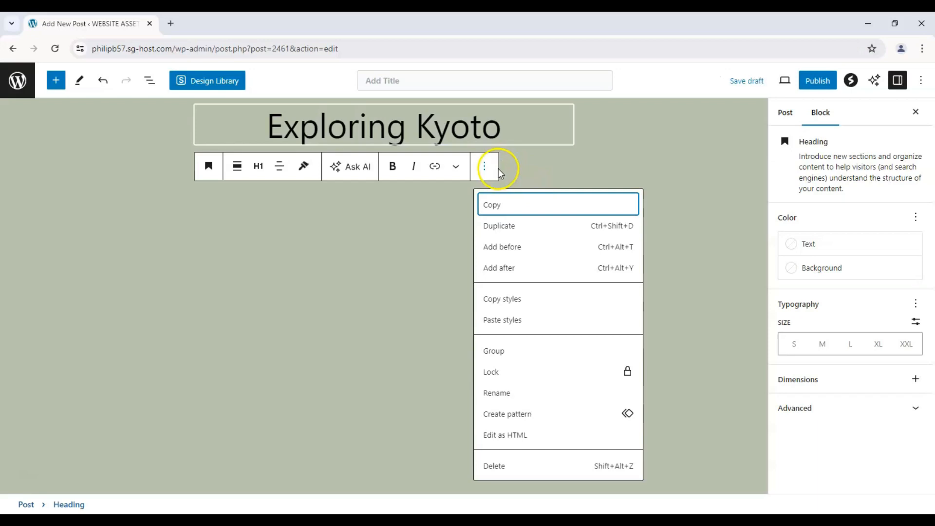
left_click(409, 247)
left_click(516, 138)
left_click(171, 144)
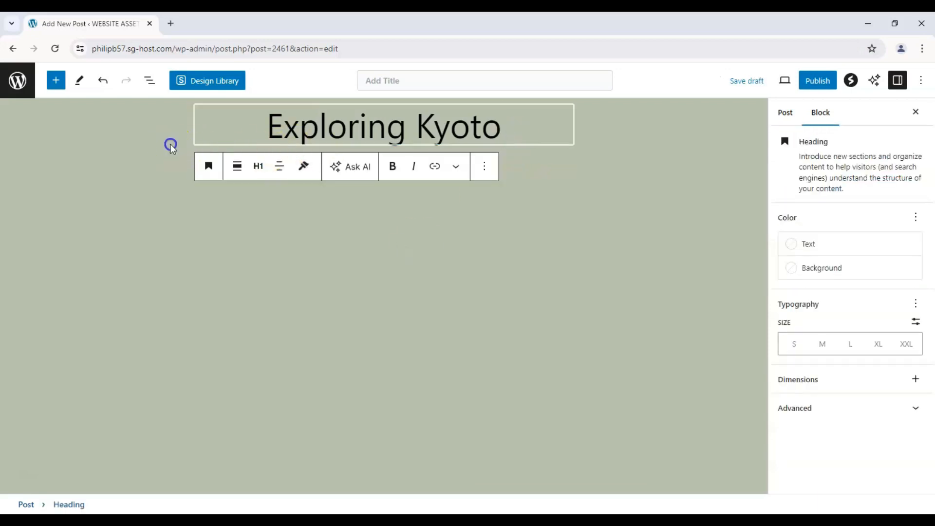
left_click(559, 144)
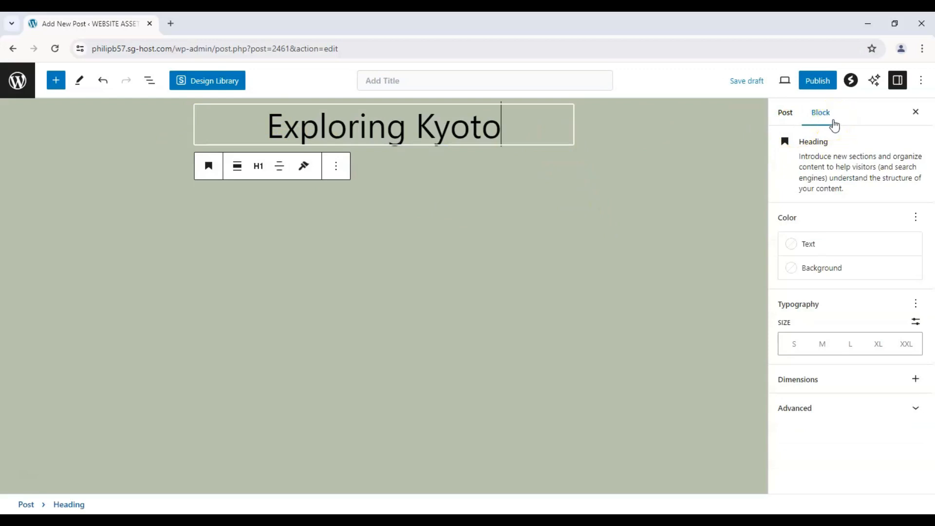
Step: Color the heading's text Vivid cyan blue, and try the Secondary dark green and Base white as its background
left_click(823, 246)
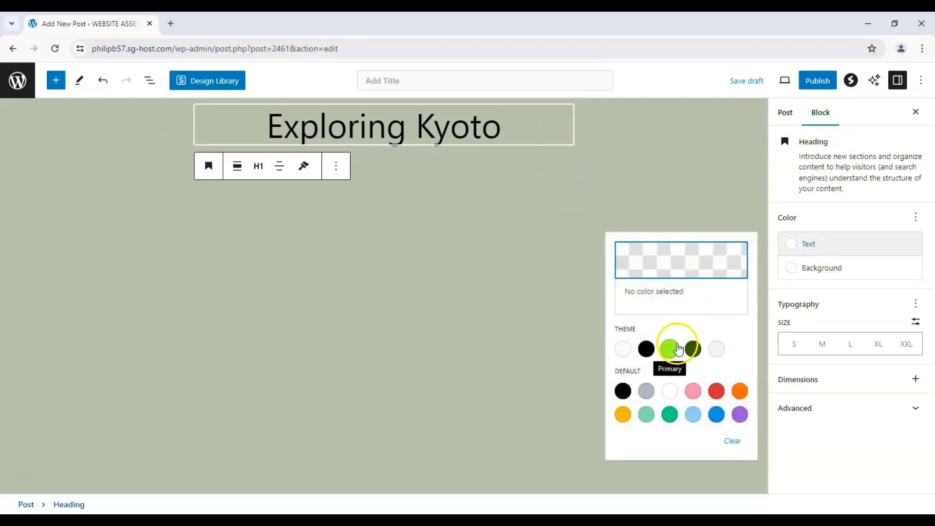
left_click(716, 414)
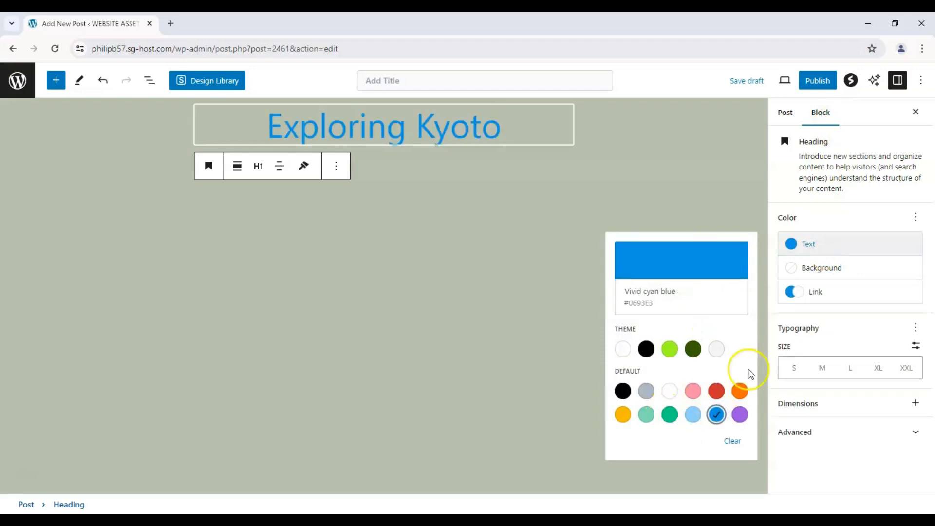
left_click(833, 267)
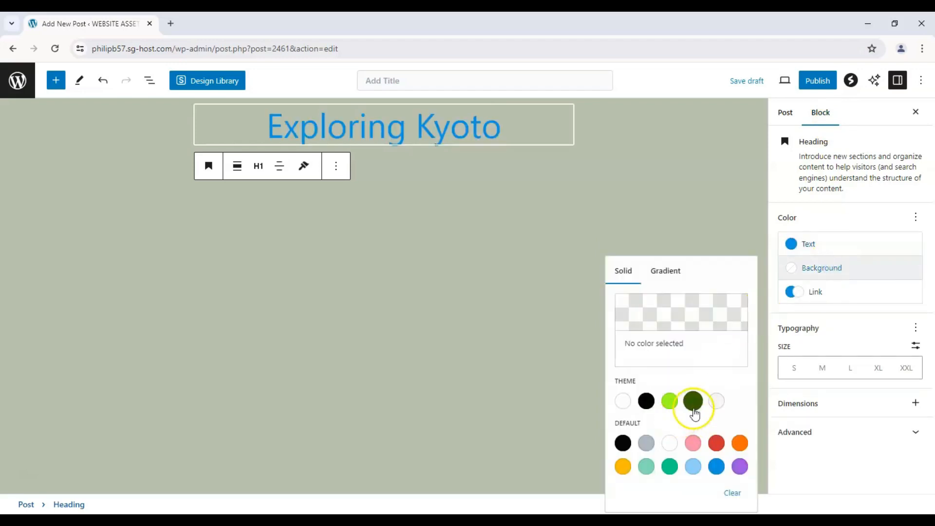
left_click(692, 402)
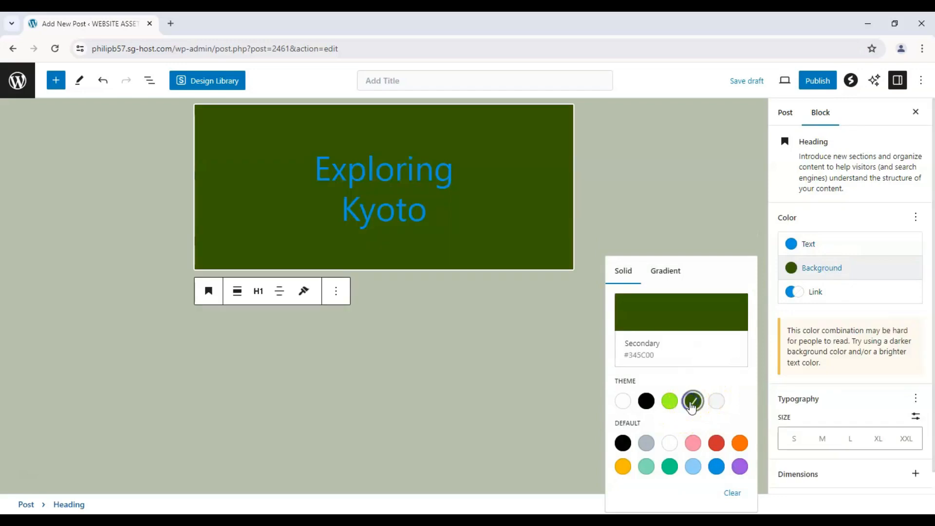
left_click(623, 400)
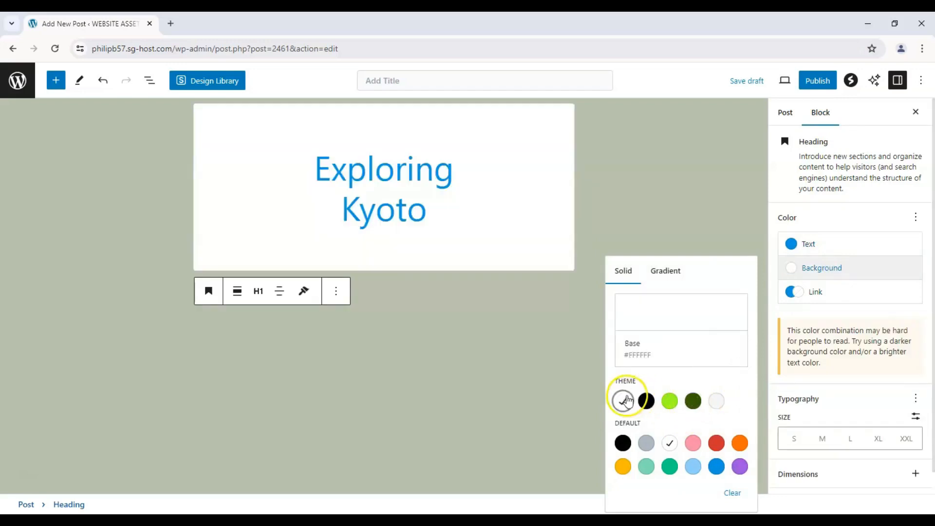
Step: Remove the white background color from the heading block
left_click(807, 252)
left_click(806, 248)
left_click(821, 268)
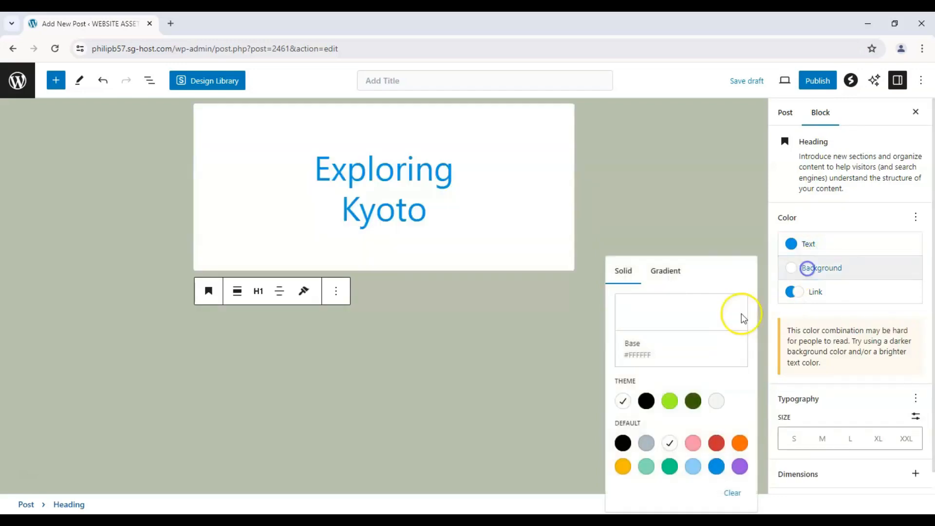
left_click(623, 401)
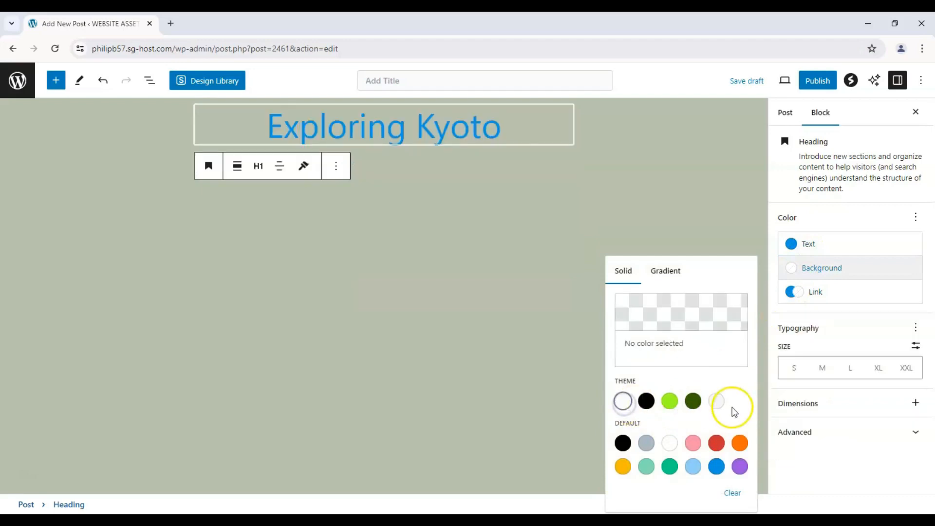
Step: Set the heading's text color to the theme's black
left_click(803, 244)
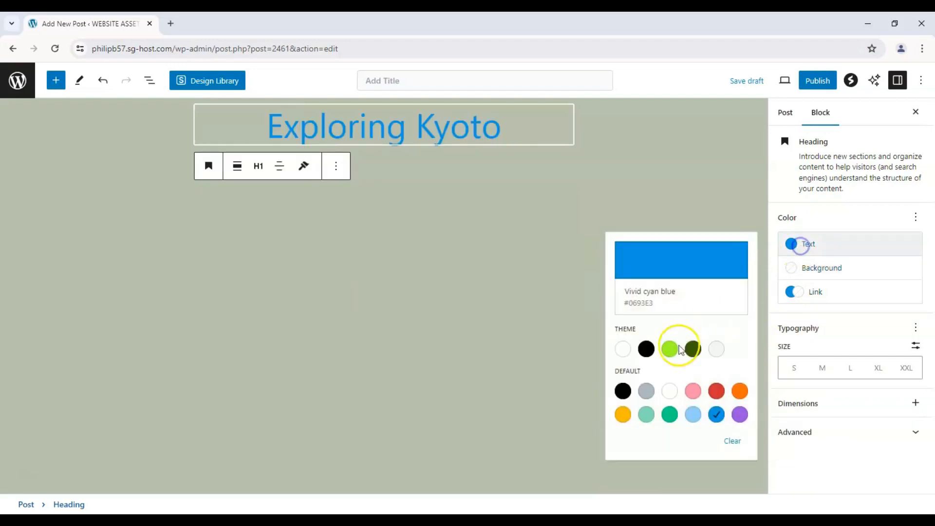
left_click(646, 349)
left_click(842, 318)
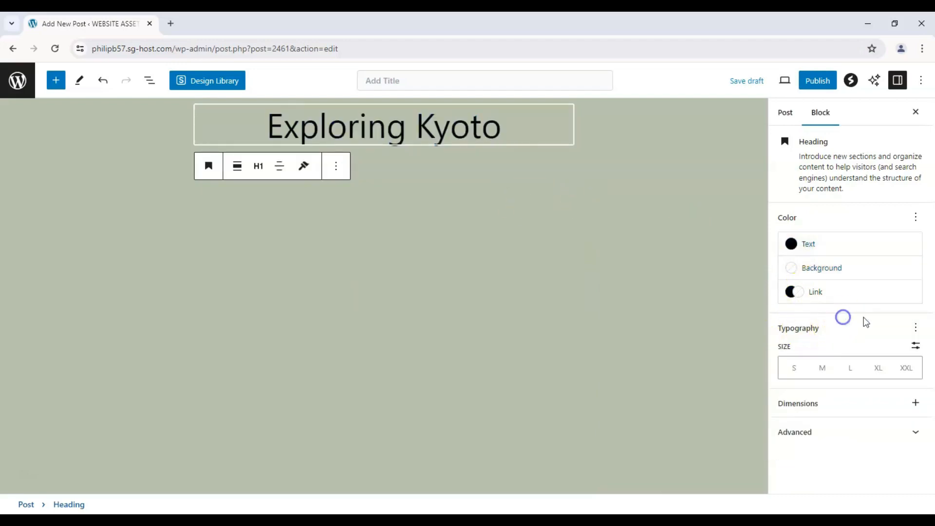
Step: Compare the extra large and extra extra large presets for the heading, and set a custom font size of 5.3 rem
left_click(906, 371)
left_click(880, 369)
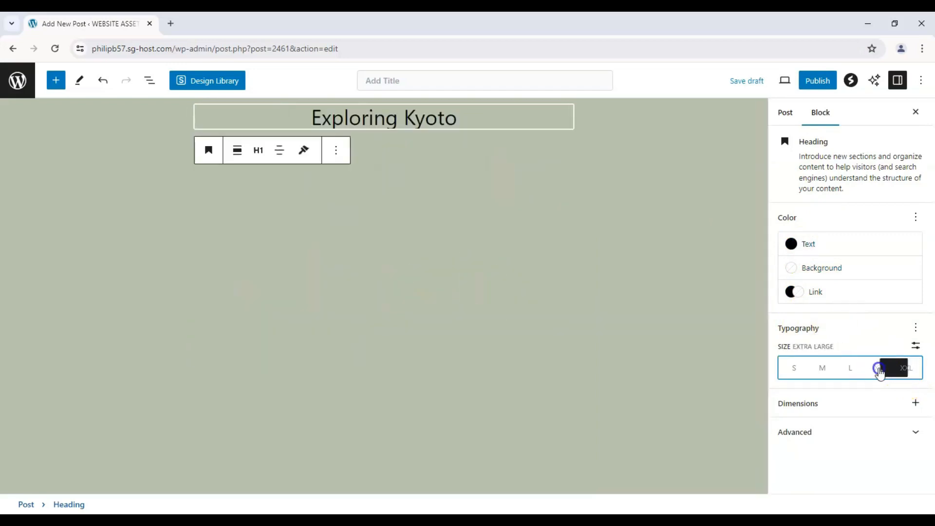
left_click(904, 370)
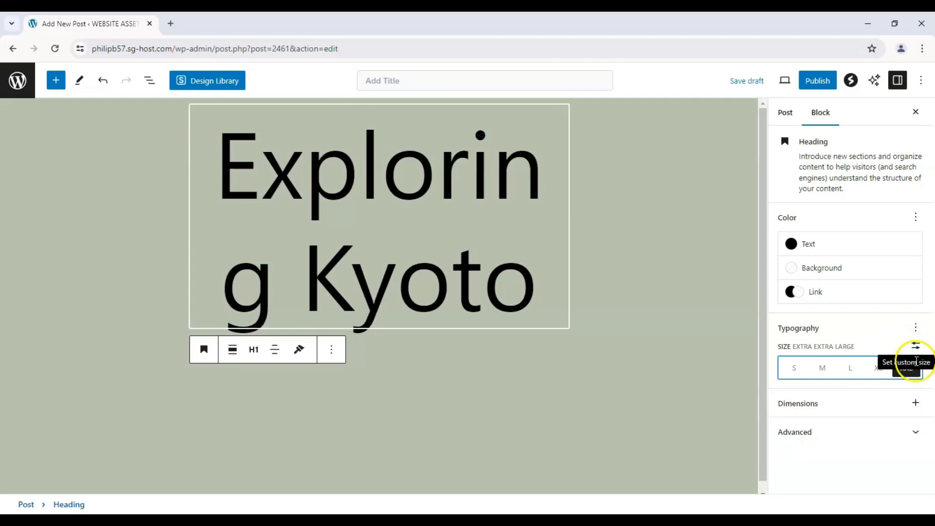
left_click(915, 345)
left_click_drag(914, 368, 888, 368)
Step: Look over the heading's padding and margin options and its advanced settings, including the HTML anchor, and deselect the heading
left_click(916, 403)
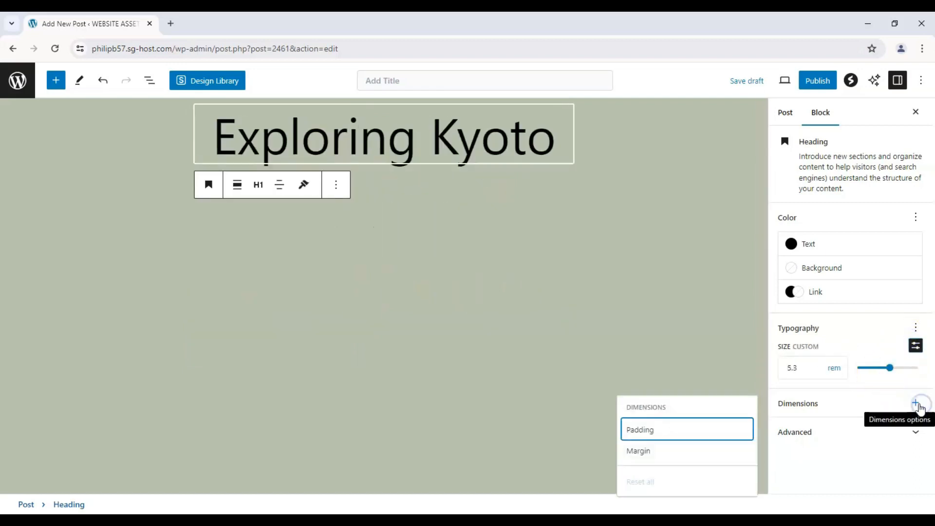
left_click(912, 432)
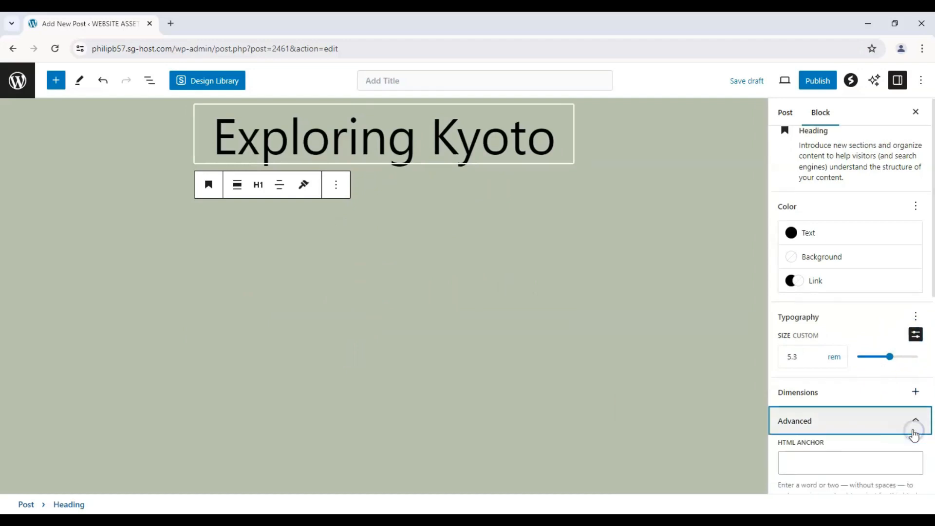
scroll(909, 432, "down", 2)
scroll(850, 428, "up", 6)
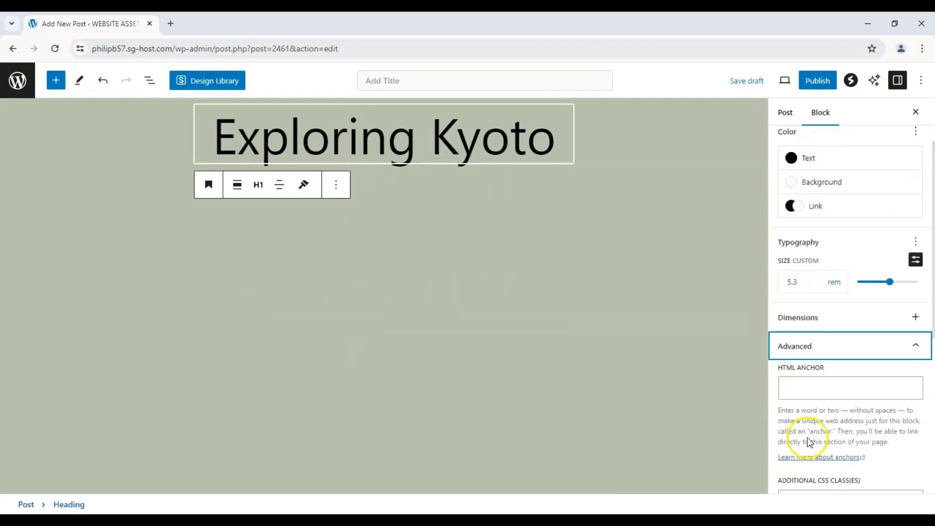
left_click(914, 431)
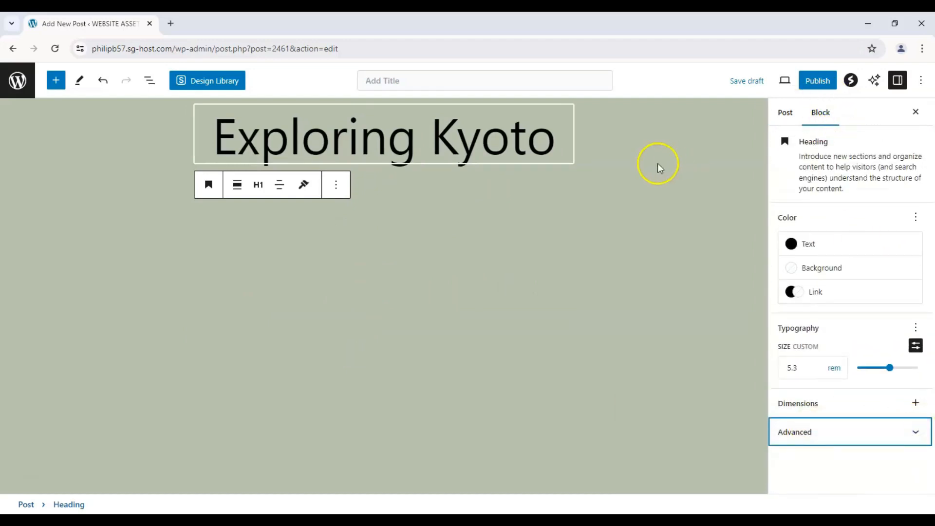
left_click(529, 201)
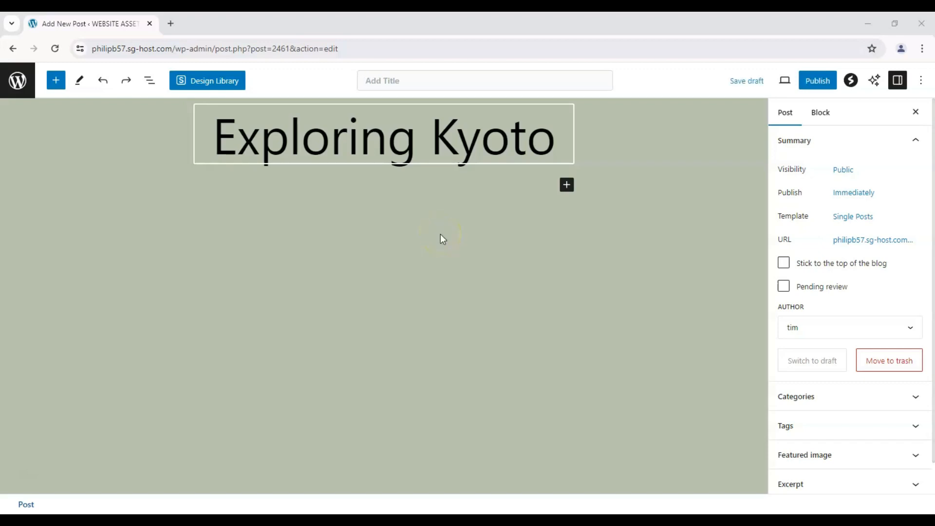
Step: Add a paragraph block below the heading and paste the copied article text about Kyoto into it
left_click(565, 185)
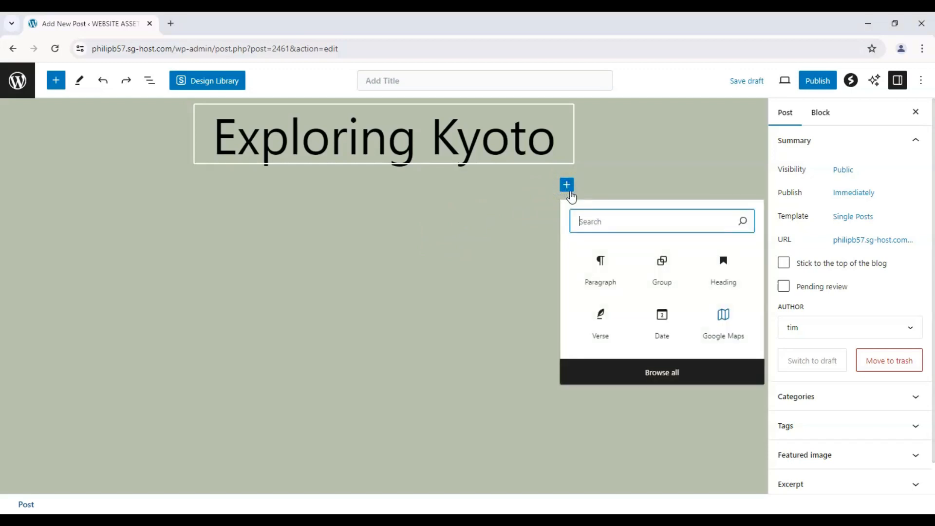
left_click(602, 260)
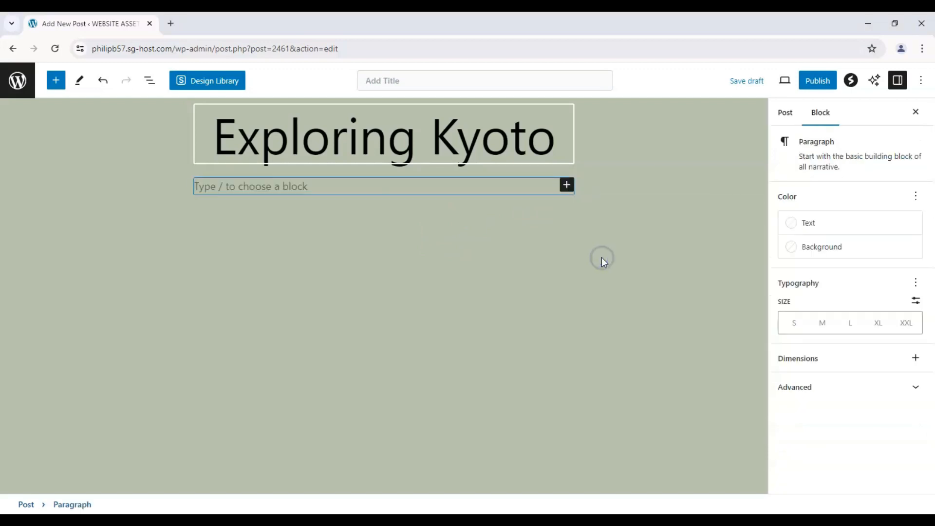
left_click(56, 80)
left_click(81, 258)
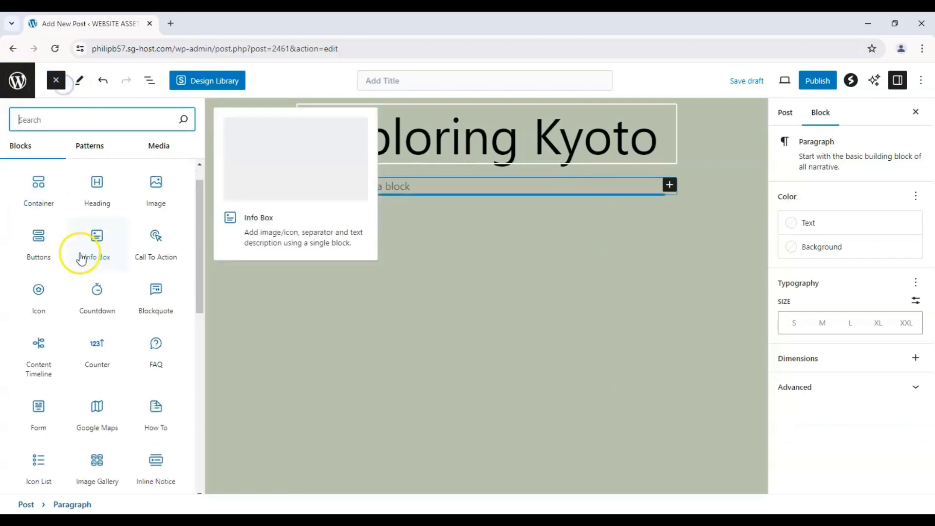
scroll(81, 258, "down", 20)
scroll(69, 229, "up", 5)
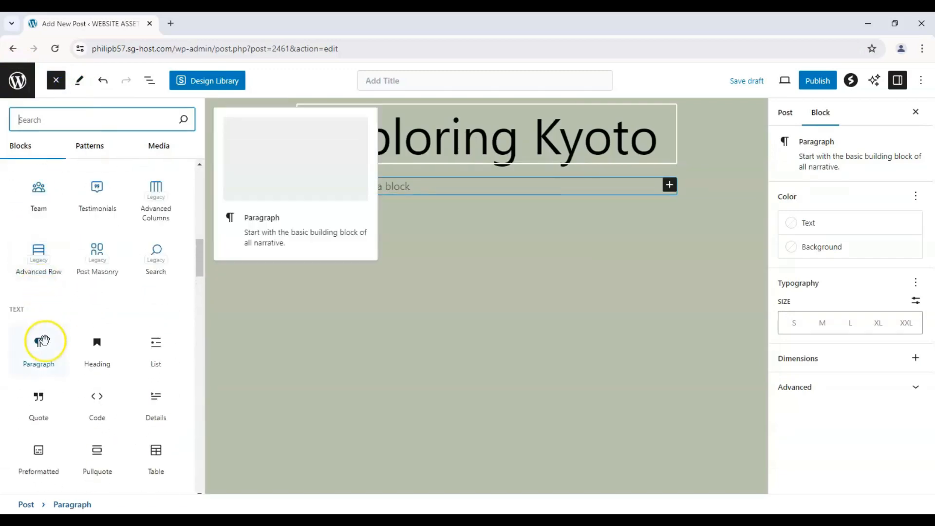
left_click_drag(43, 340, 367, 241)
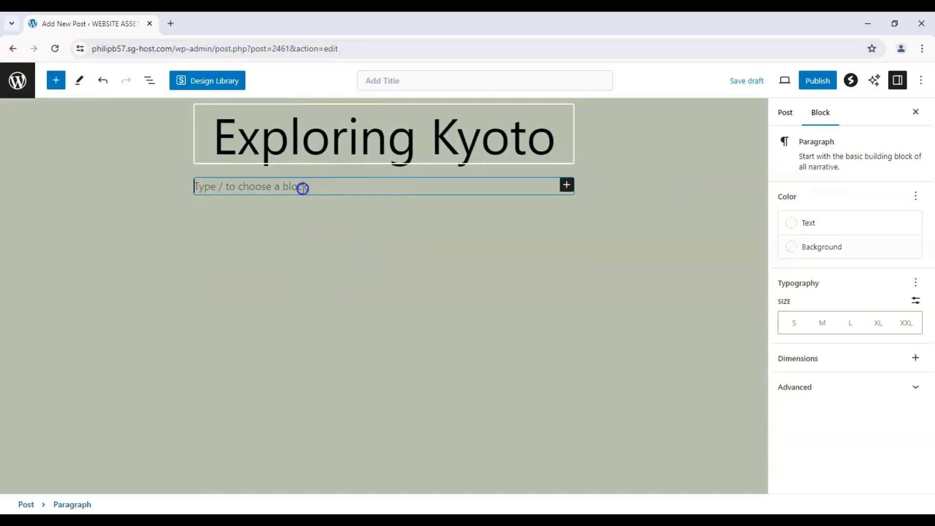
key("ctrl+v")
scroll(167, 270, "up", 5)
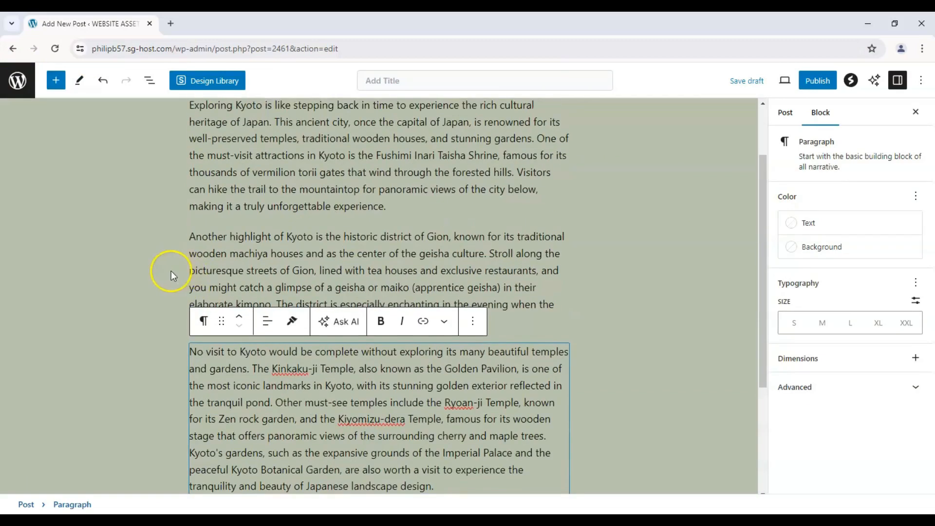
Step: Select the pasted Kyoto paragraphs one after another to examine how the text is divided into blocks
left_click(366, 219)
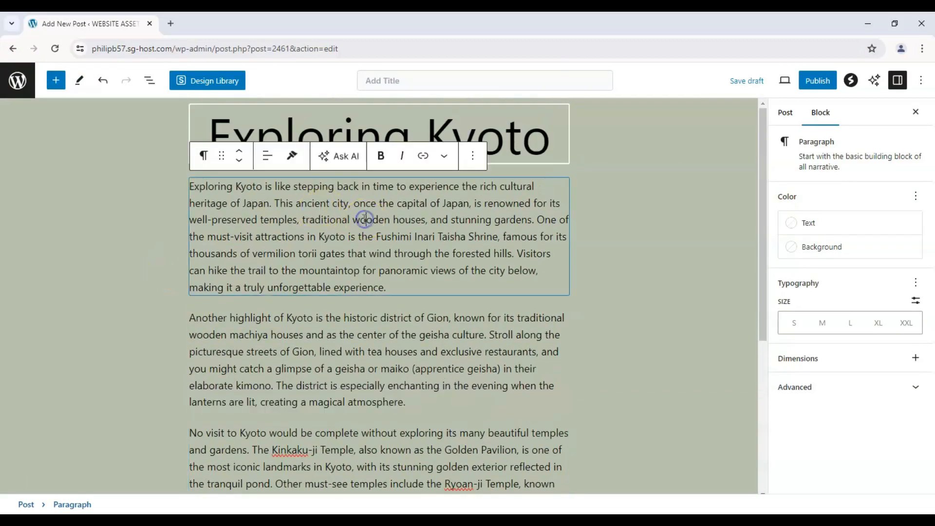
scroll(307, 238, "down", 1)
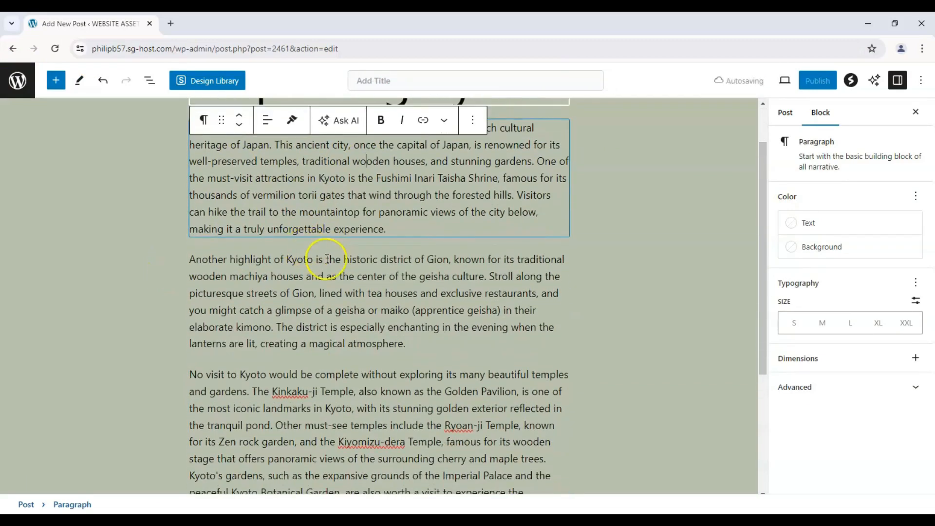
left_click(326, 259)
scroll(339, 298, "down", 2)
left_click(337, 304)
scroll(337, 305, "up", 3)
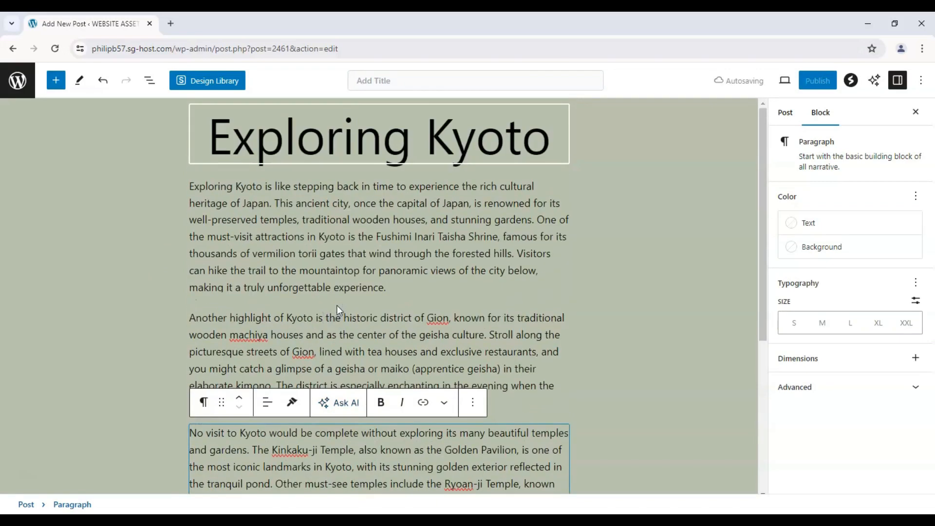
left_click(337, 305)
scroll(337, 305, "down", 2)
scroll(167, 272, "up", 2)
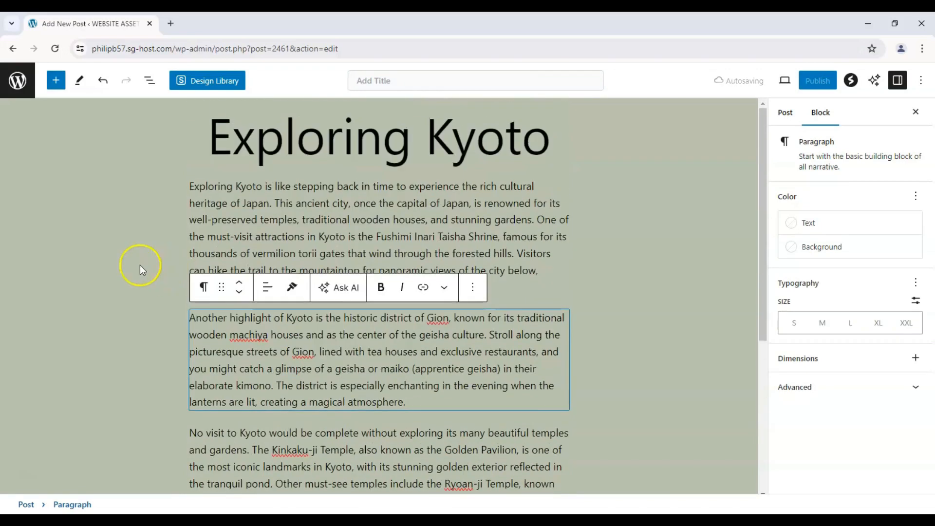
left_click(140, 264)
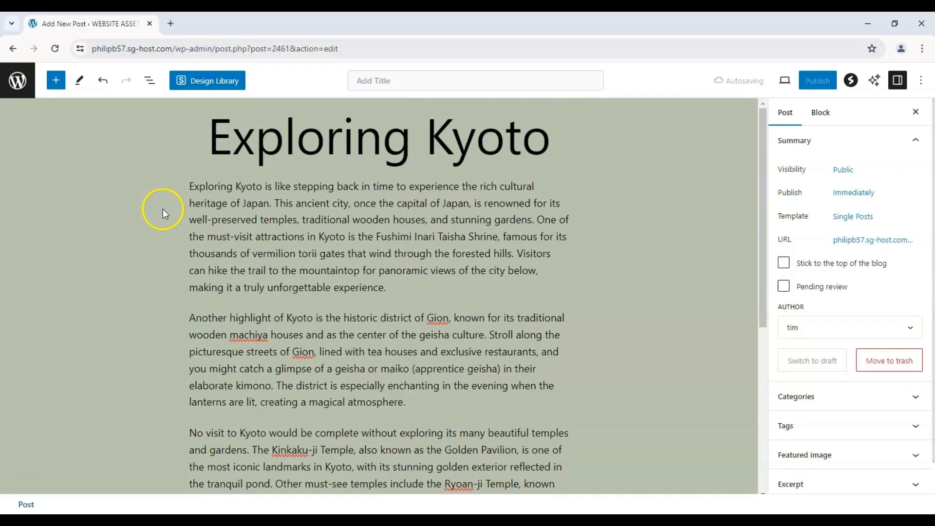
Step: Move the last paragraph, starting "No visit to Kyoto would be complete", up two places to directly below the heading
scroll(163, 209, "down", 1)
left_click(319, 440)
scroll(286, 390, "down", 2)
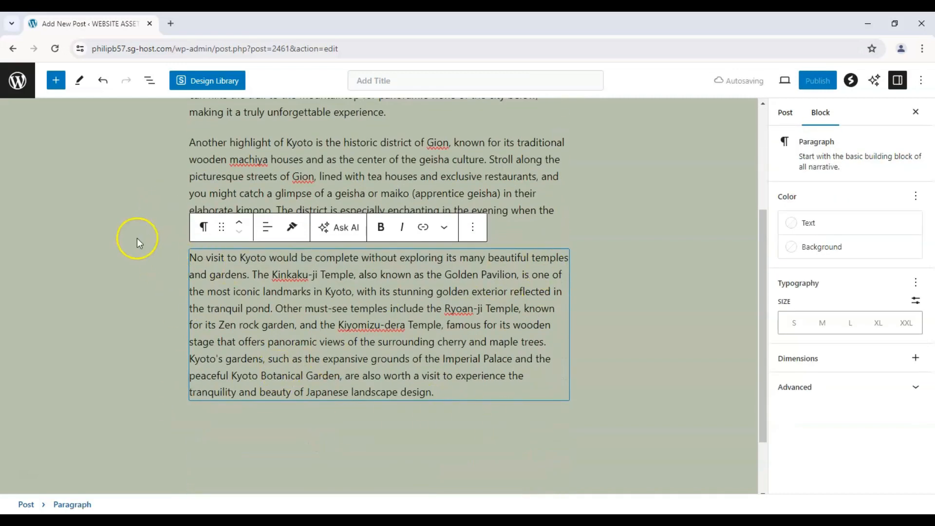
scroll(235, 336, "up", 1)
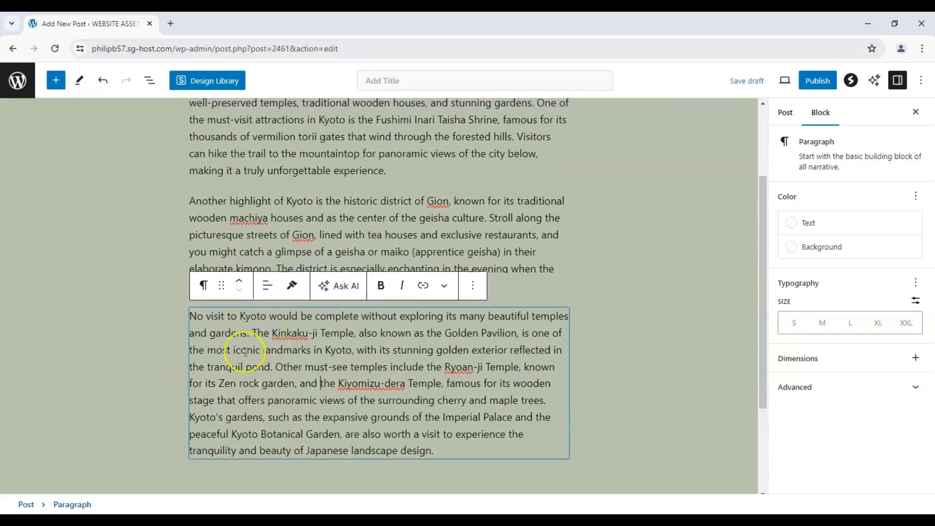
left_click(241, 286)
left_click(241, 285)
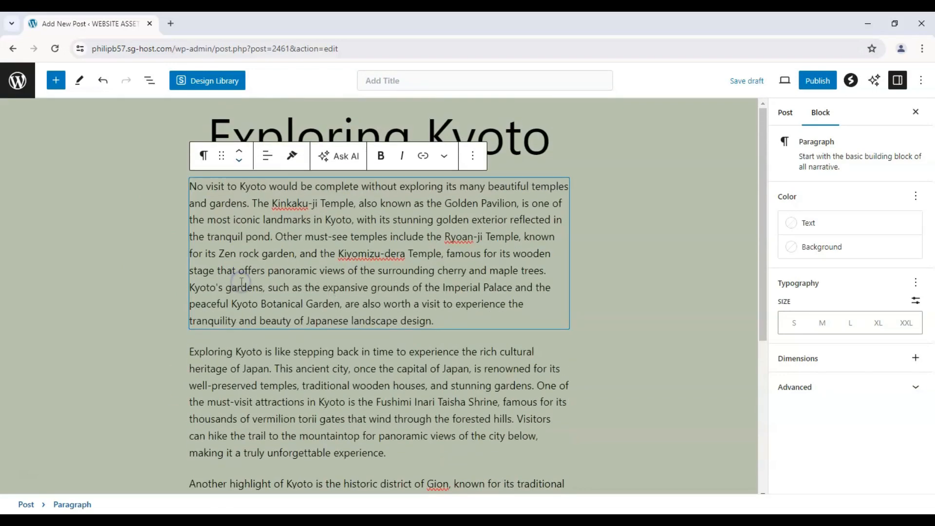
Step: Move the paragraph starting "Exploring Kyoto is like stepping back in time" below the one about Gion
scroll(232, 338, "down", 2)
left_click(251, 270)
left_click(223, 205)
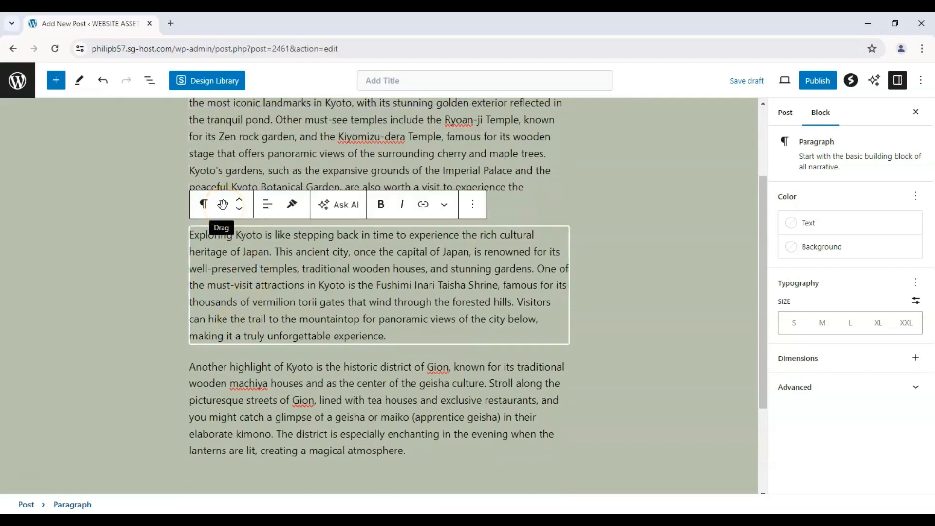
left_click_drag(223, 206, 229, 294)
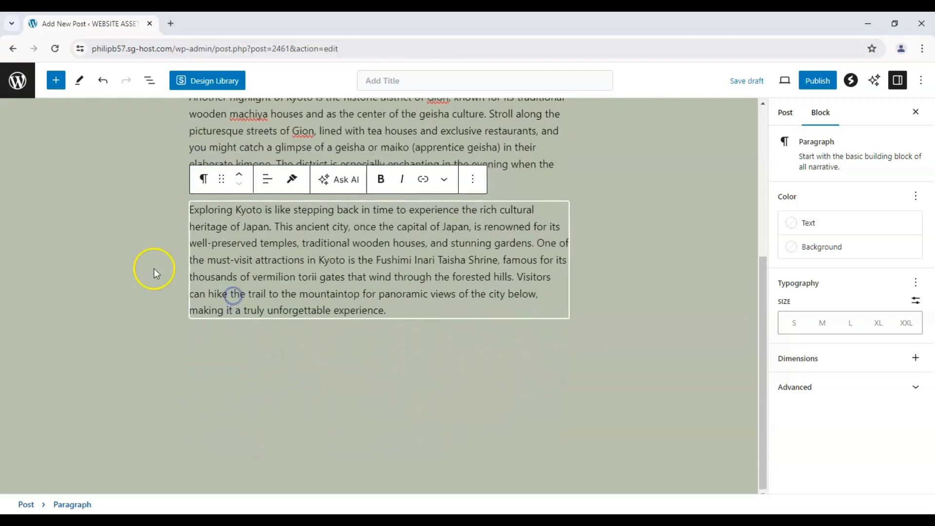
Step: Review the new order of the paragraphs, selecting the blocks individually throughout the post
scroll(186, 223, "up", 3)
left_click(282, 229)
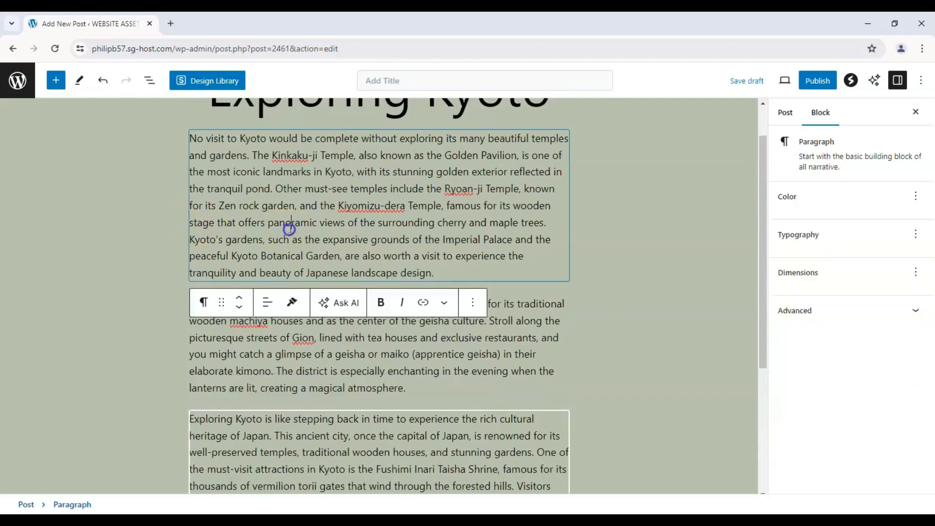
scroll(105, 204, "up", 1)
scroll(340, 263, "down", 3)
scroll(313, 244, "up", 3)
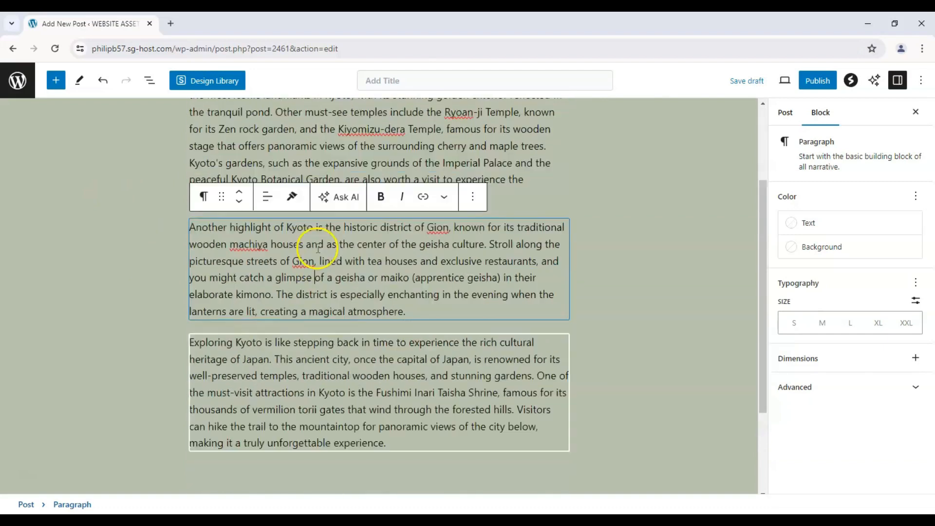
left_click(476, 253)
left_click(458, 384)
scroll(457, 350, "down", 2)
scroll(378, 289, "up", 1)
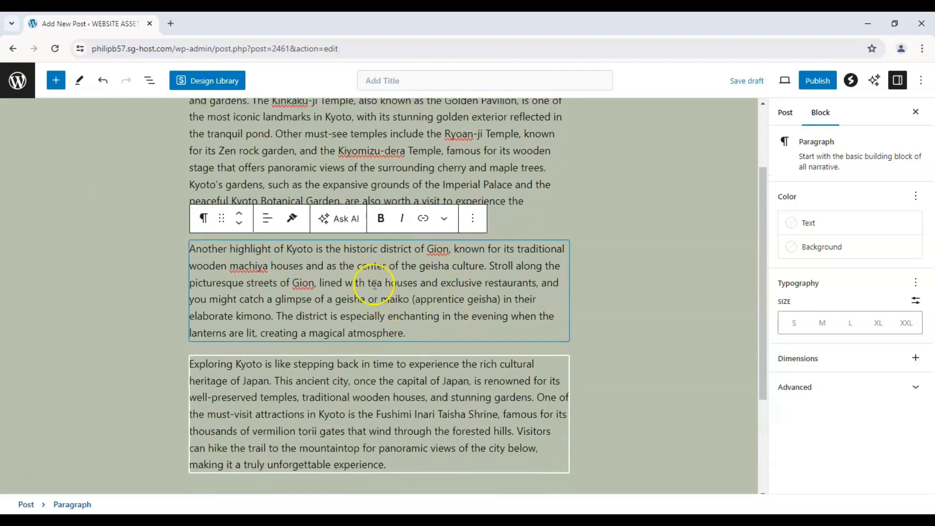
left_click(400, 217)
scroll(400, 221, "up", 1)
scroll(399, 220, "down", 4)
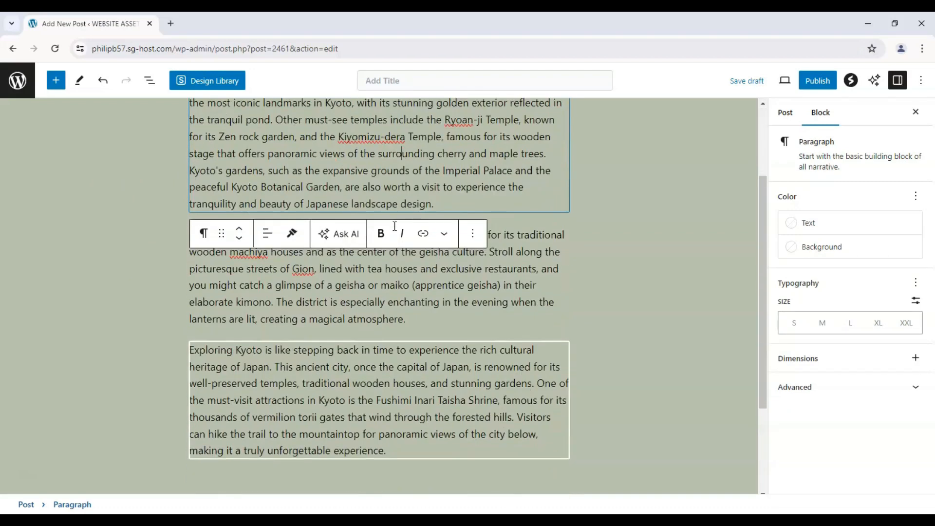
scroll(482, 209, "up", 2)
scroll(428, 258, "down", 3)
left_click(431, 261)
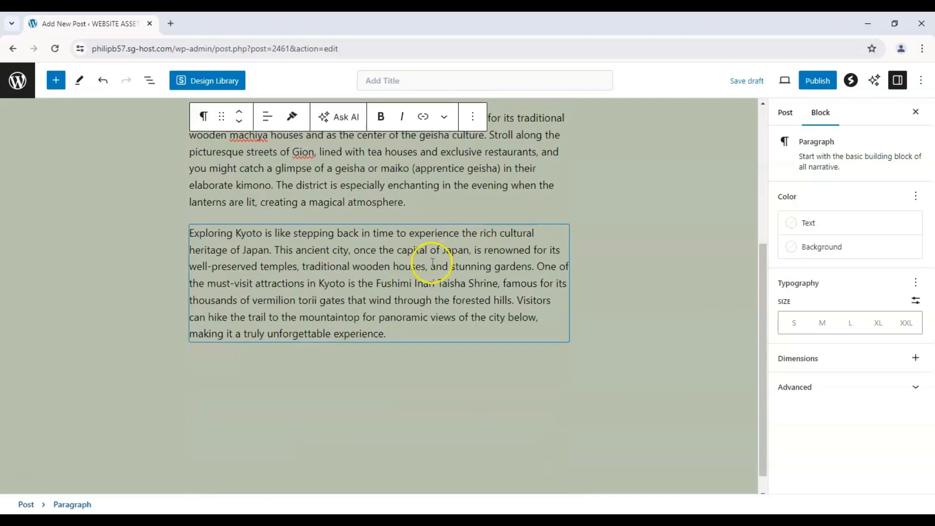
Step: Add a List block below the last paragraph and paste the Japanese travel phrases with their English meanings into it
left_click(397, 333)
left_click(391, 362)
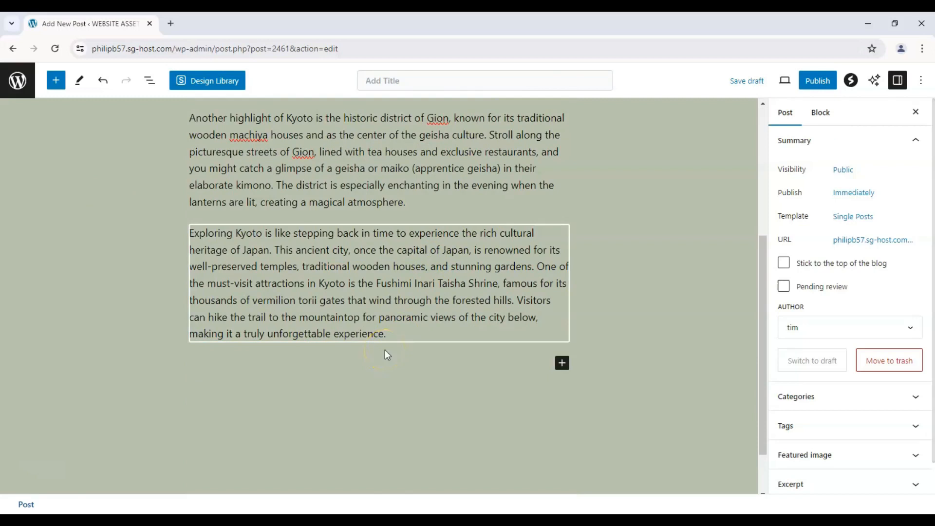
left_click(562, 363)
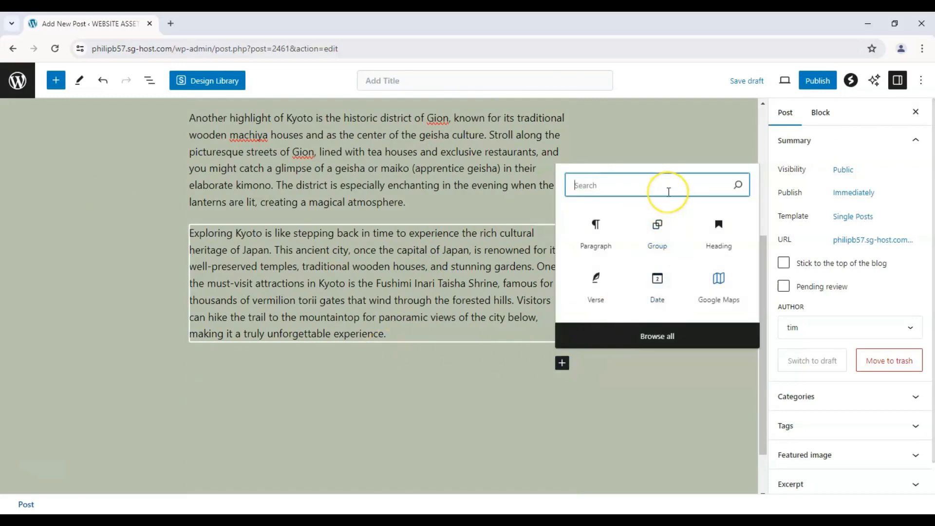
type("list")
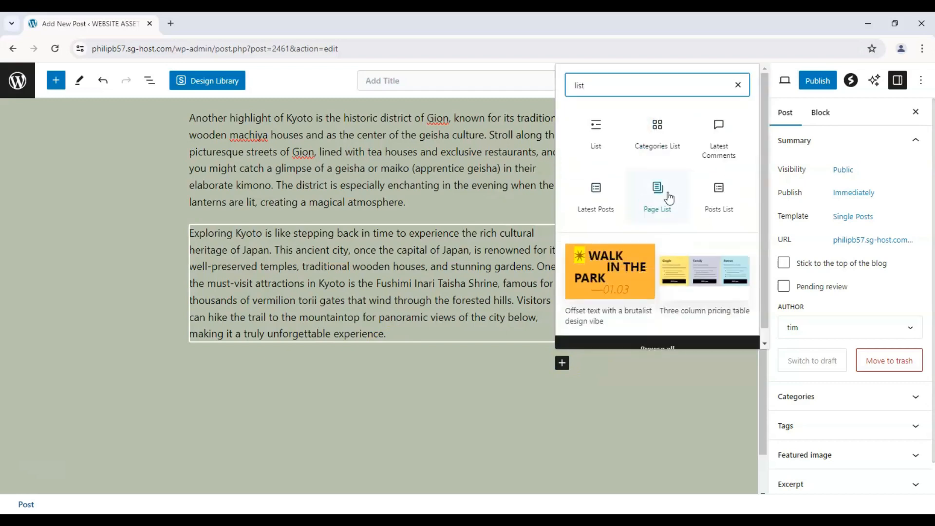
left_click(613, 154)
left_click(611, 149)
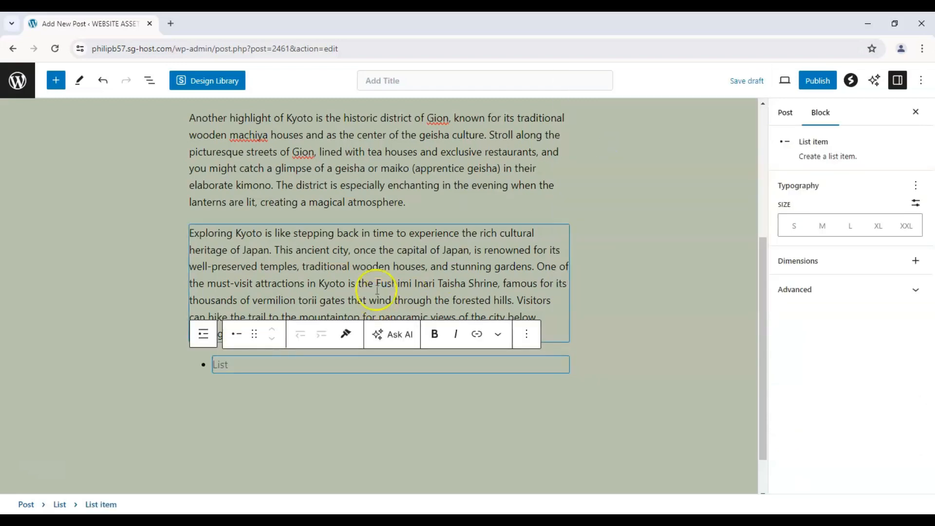
left_click(305, 366)
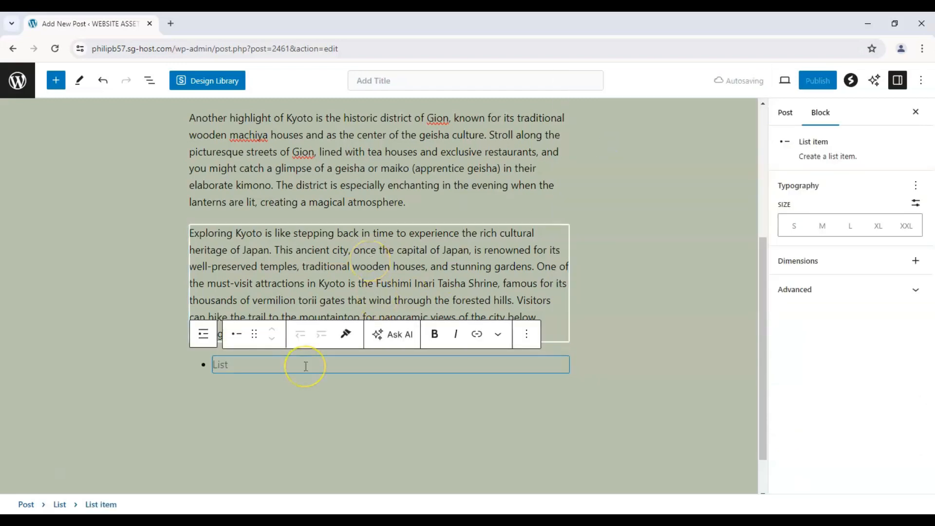
type("こんにちは (Konnichiwa) - Hello ありがとう (Arigatou) - Thank you お願いします (Onegaishimasu) - Please すみません (Sumimasen) - Excuse me/I'm sorry いくらですか？ (Ikura desu ka?) - How much is it? どこですか？ (Doko desu ka?) - Where is...? おいしいです (Oishii desu) - Delicious お手洗いはどこですか？ (Otearai wa doko desu ka?) - Where is the restroom? これをください (Kore o kudasai) - Please give me this どういたしまして (Douitashimashite) - You're welcome")
scroll(301, 340, "down", 2)
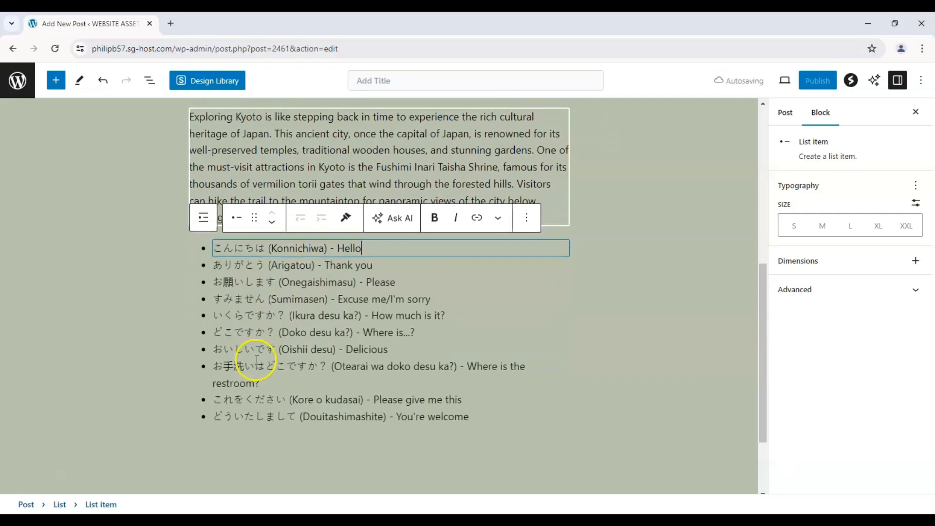
Step: Look over the pasted phrase list and its place beneath the paragraphs, with no block selected
left_click(213, 364)
scroll(146, 341, "up", 1)
left_click(136, 338)
left_click(490, 298)
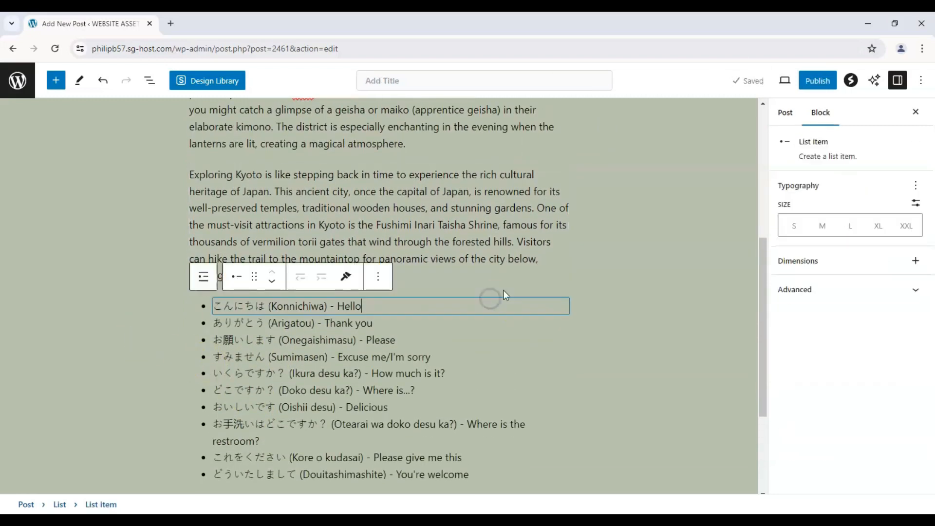
left_click(515, 291)
scroll(512, 296, "down", 3)
left_click(424, 370)
scroll(286, 186, "up", 10)
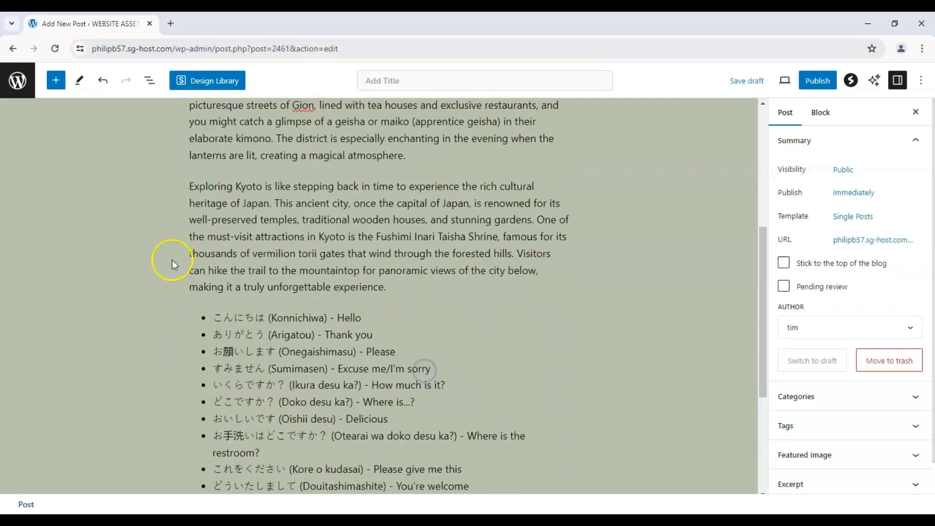
scroll(247, 213, "down", 5)
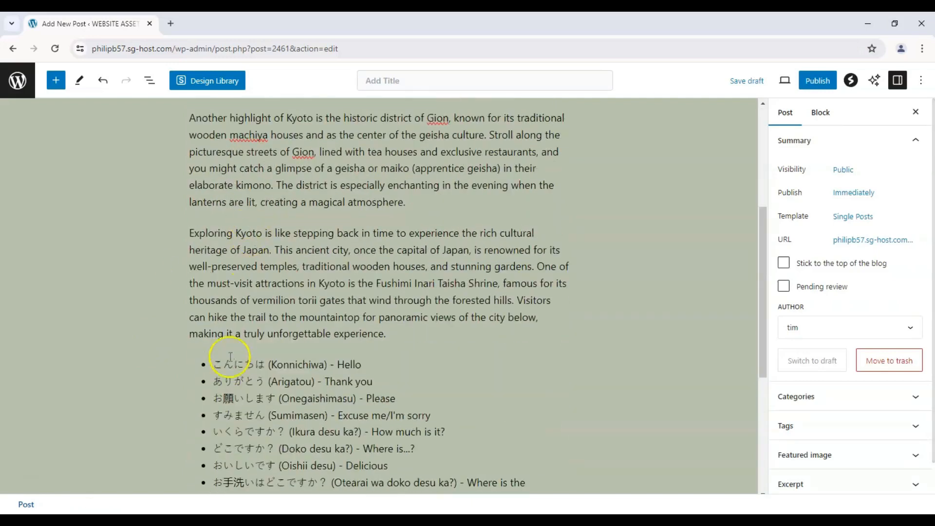
Step: Try moving the "Arigatou" item to the top of the phrase list, and return "Konnichiwa" to first place
scroll(272, 340, "down", 1)
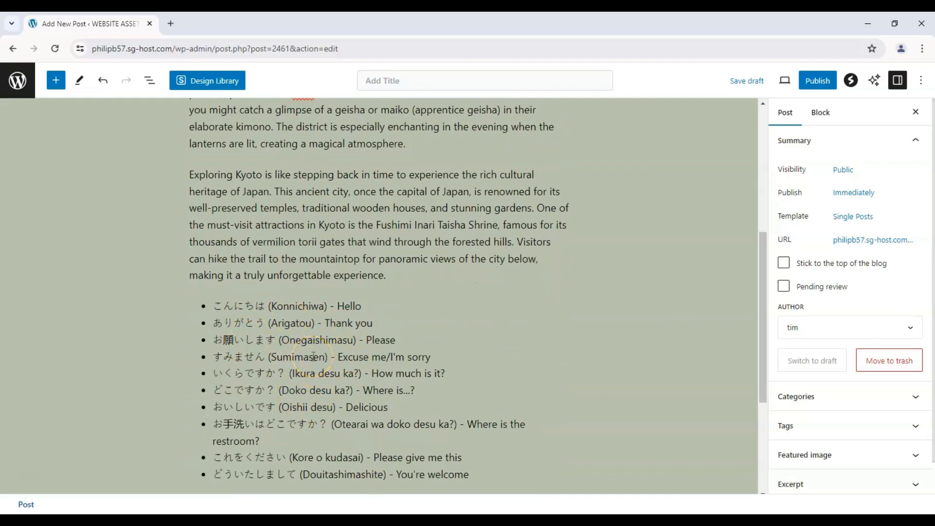
left_click(313, 356)
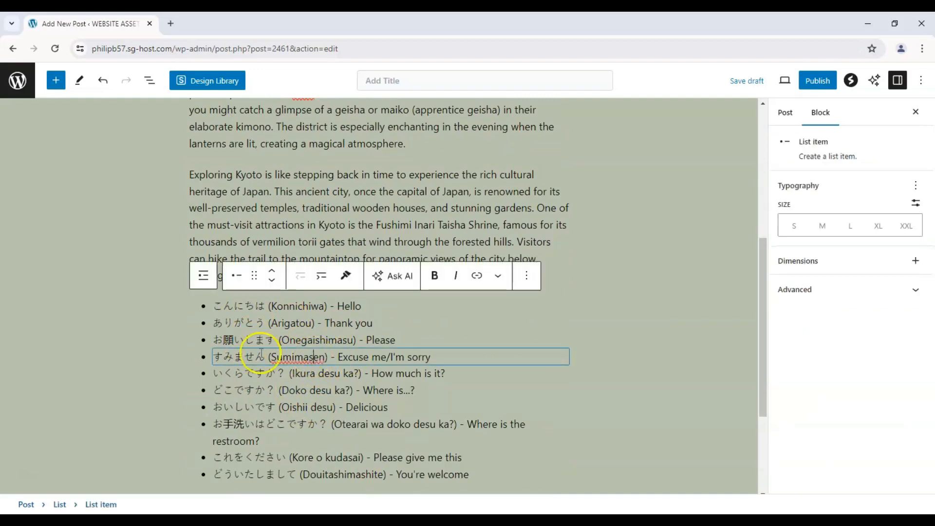
left_click(227, 309)
left_click(233, 324)
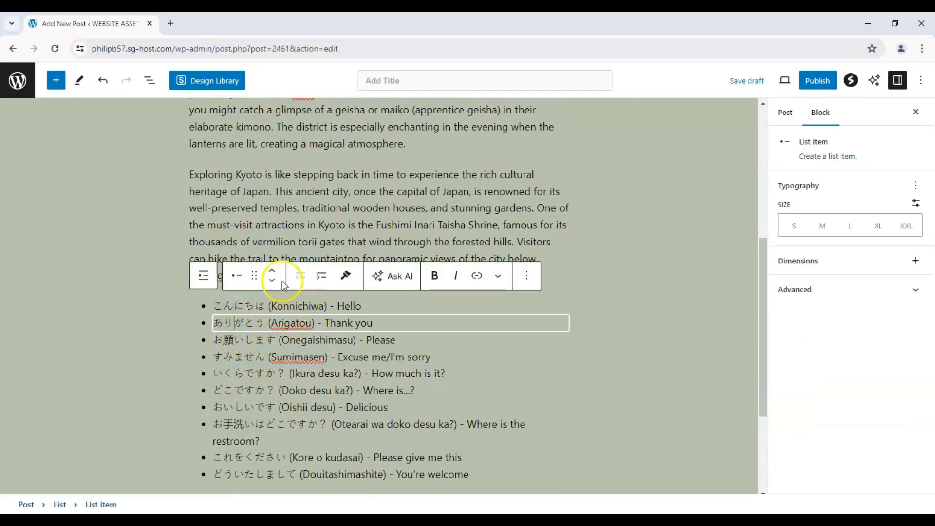
left_click(271, 271)
scroll(317, 276, "down", 3)
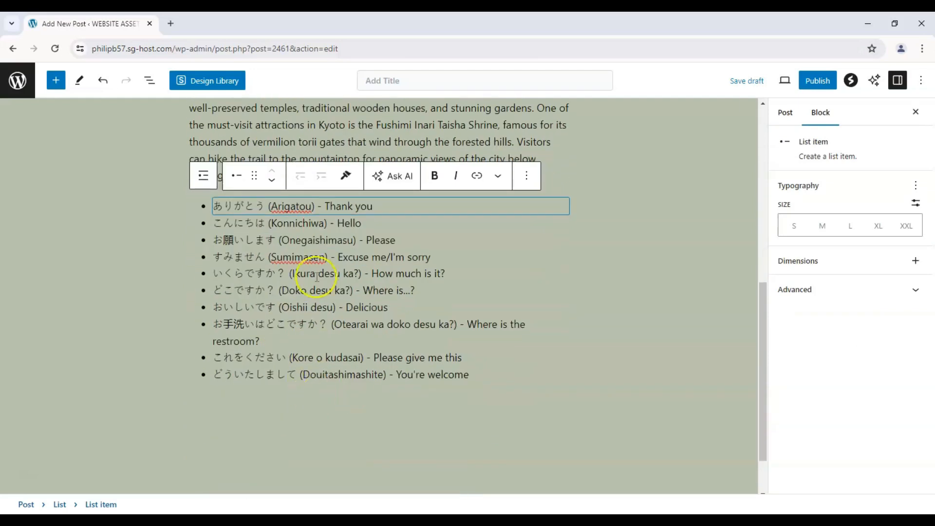
left_click(326, 224)
left_click(272, 170)
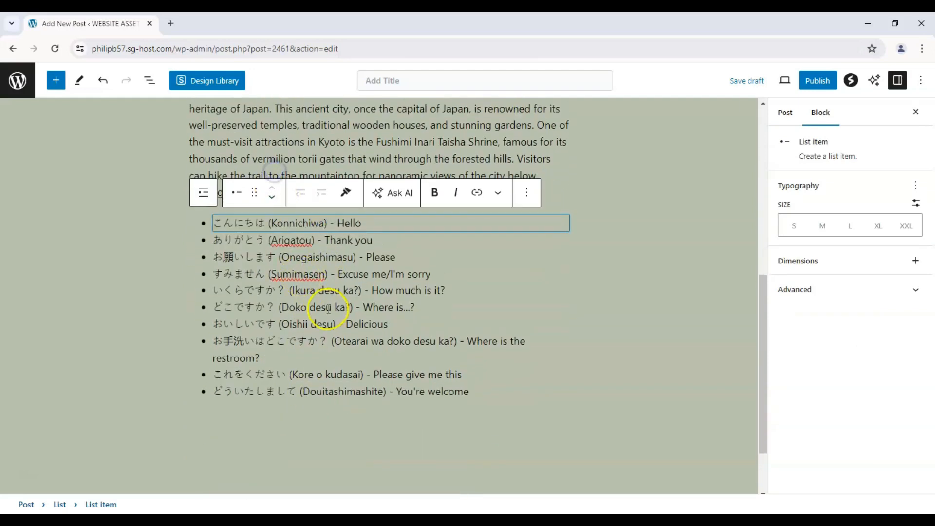
Step: Move the "Doko desu ka?" item above "Ikura desu ka?" in the phrase list
left_click(327, 308)
left_click(272, 188)
left_click(272, 186)
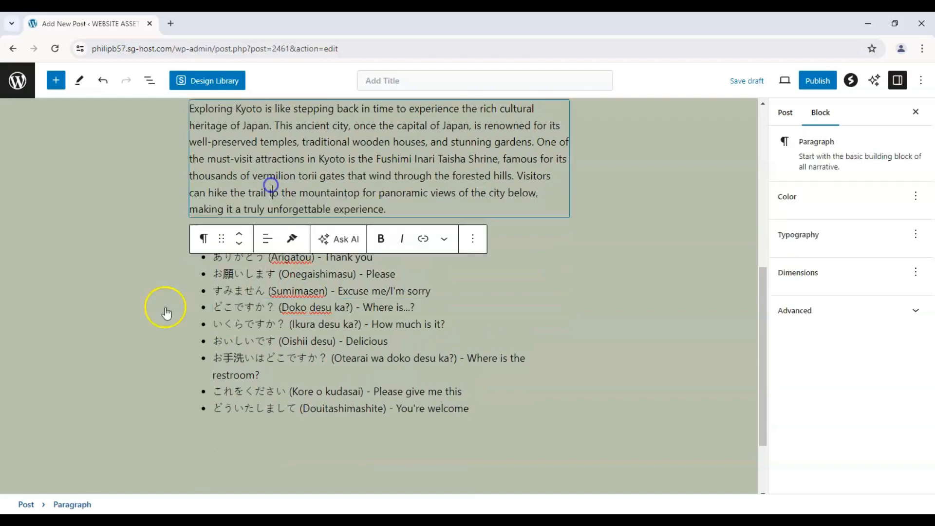
Step: Try moving the whole phrase list above the paragraph starting "Exploring Kyoto is like stepping back in time", and return it below
left_click(224, 370)
left_click(197, 378)
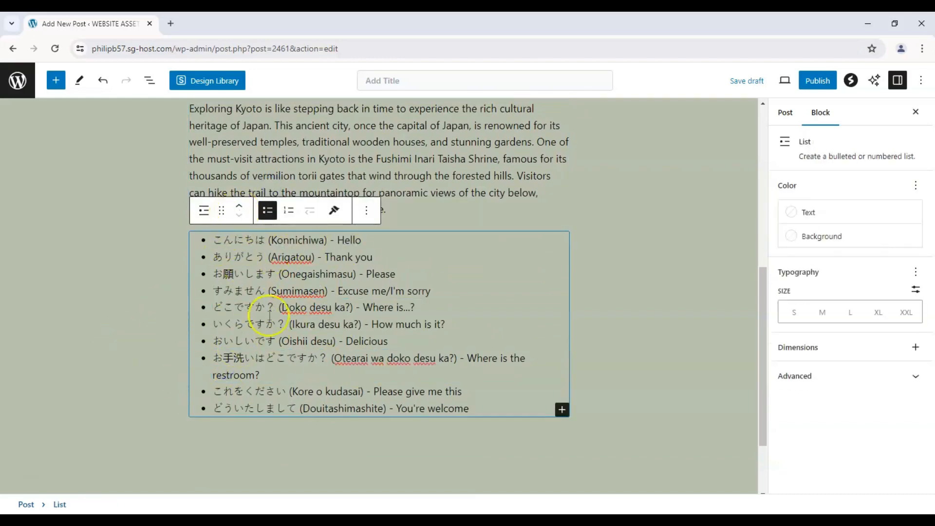
left_click(290, 274)
left_click(190, 390)
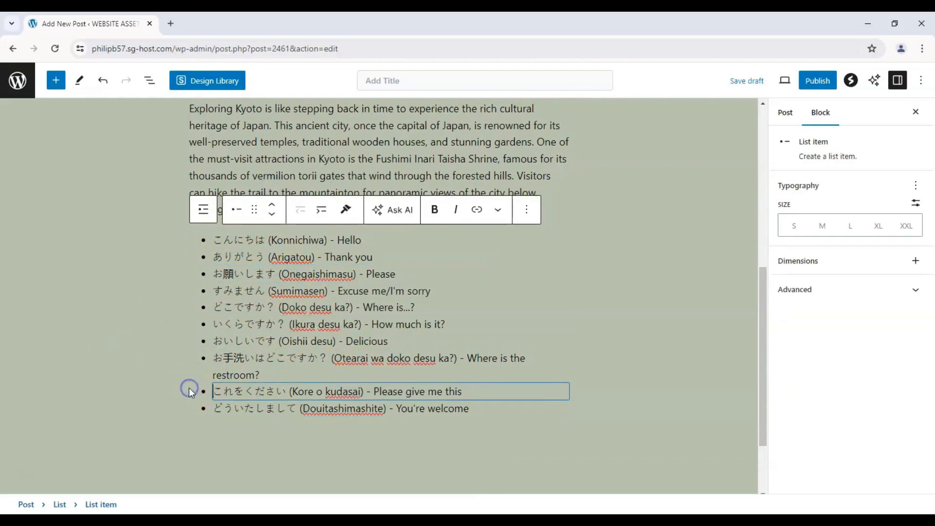
left_click(192, 242)
scroll(377, 318, "up", 2)
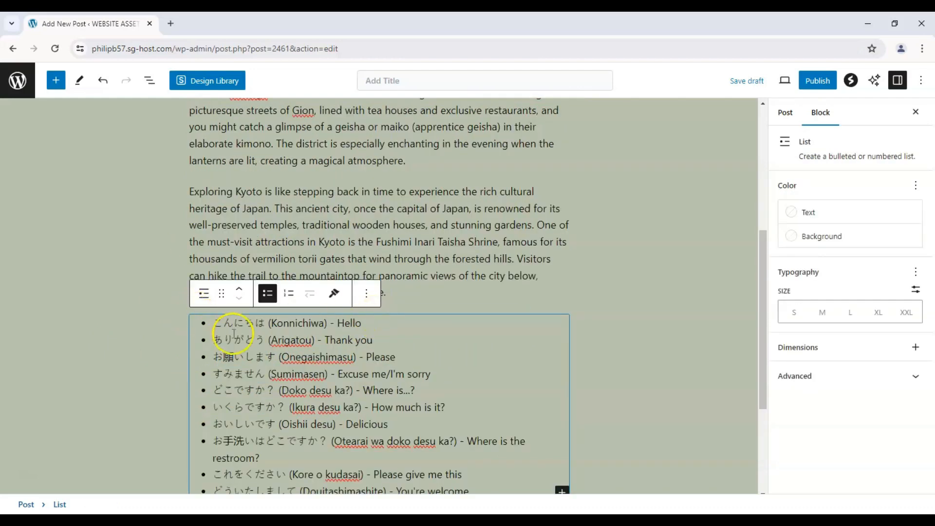
left_click(237, 297)
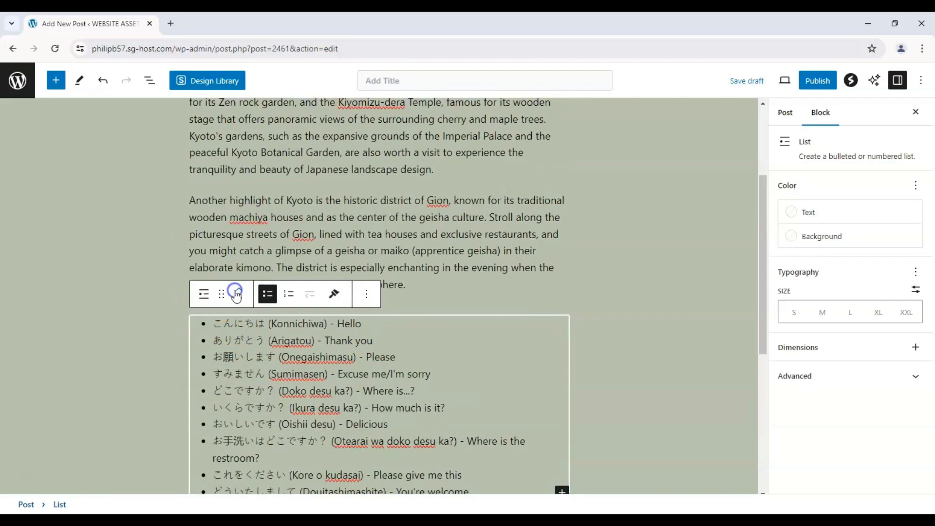
scroll(236, 292, "up", 2)
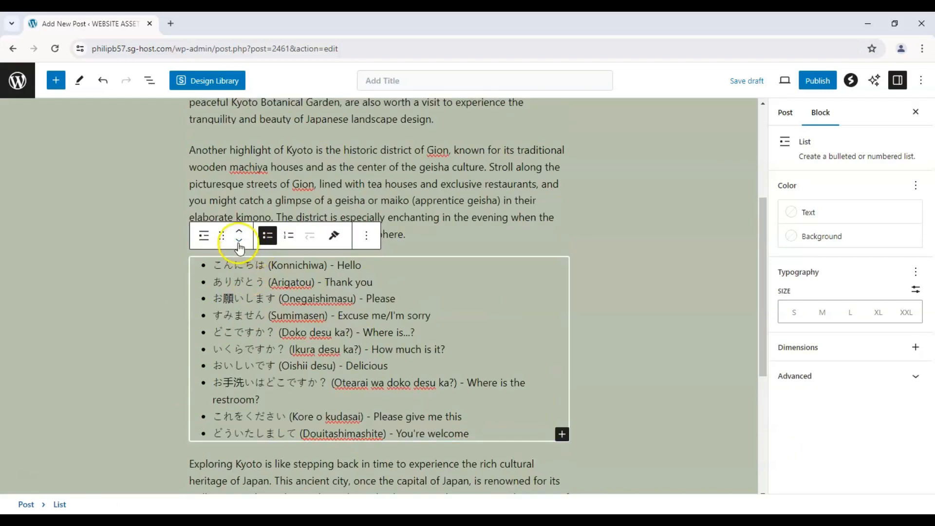
left_click(239, 244)
scroll(135, 268, "up", 6)
scroll(139, 268, "down", 5)
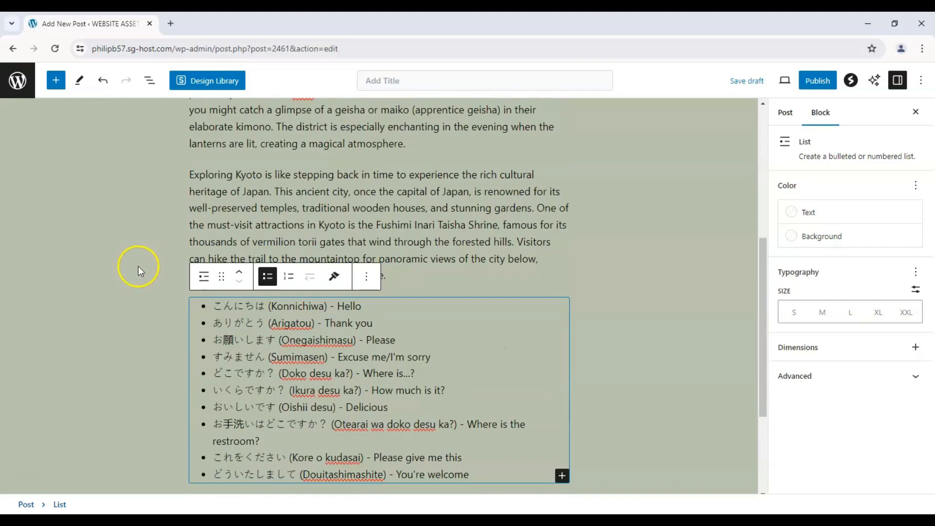
left_click(437, 293)
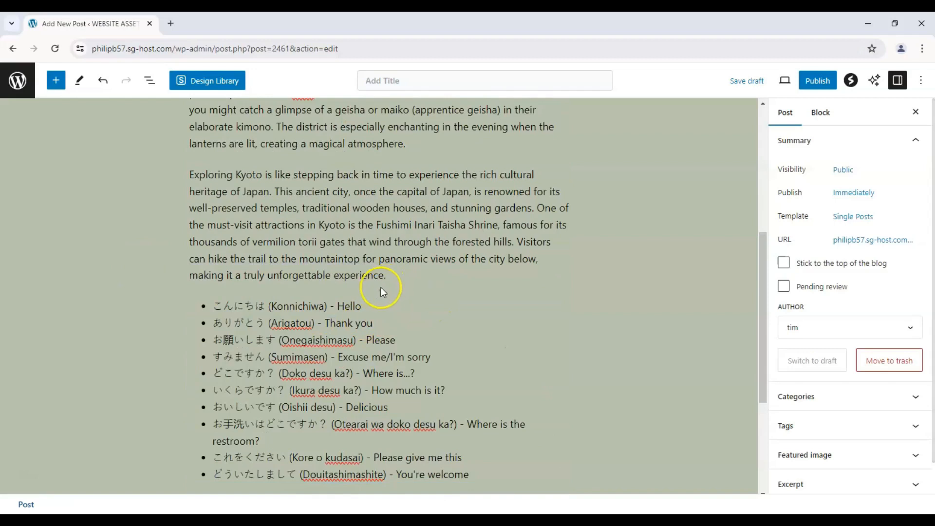
Step: Add a Heading block below the phrase list with the text "Useful Japanese Phrases"
scroll(246, 202, "up", 5)
scroll(281, 194, "down", 6)
scroll(282, 193, "down", 2)
scroll(539, 298, "up", 3)
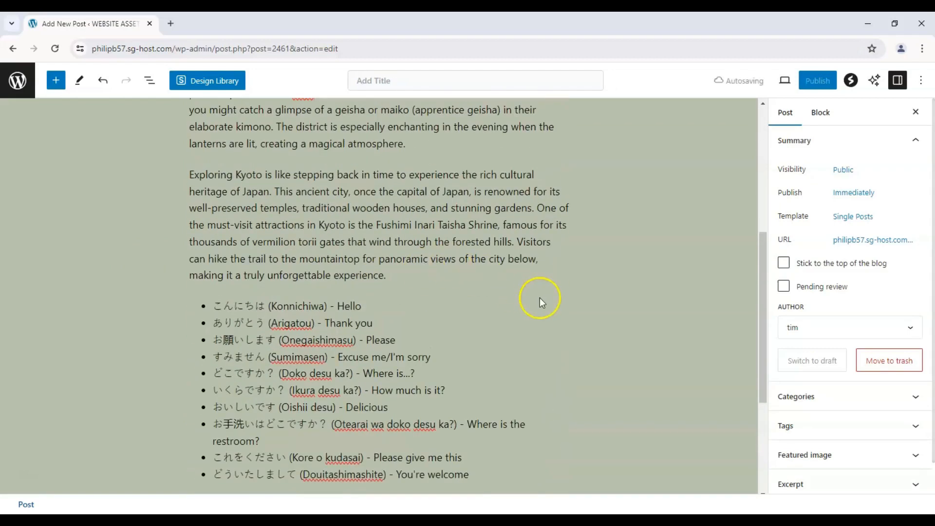
scroll(570, 411, "down", 2)
left_click(562, 446)
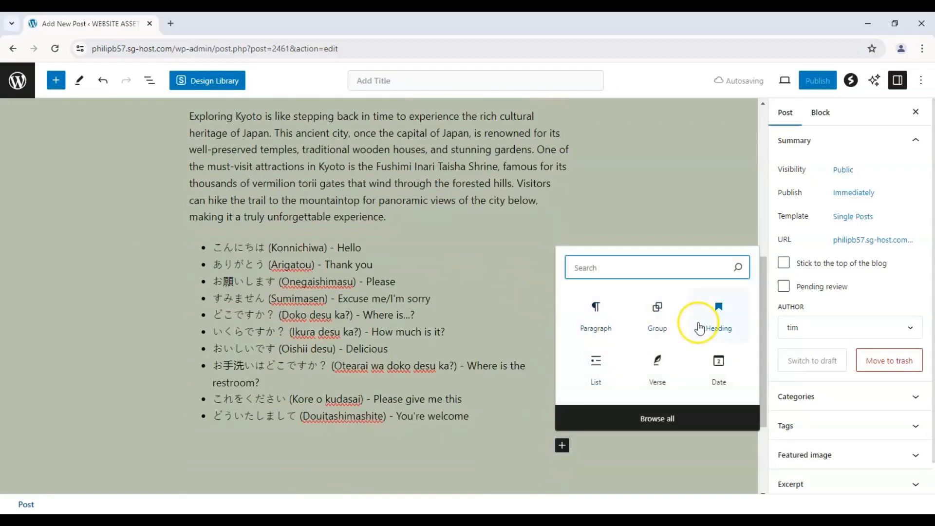
left_click(700, 323)
scroll(248, 383, "down", 1)
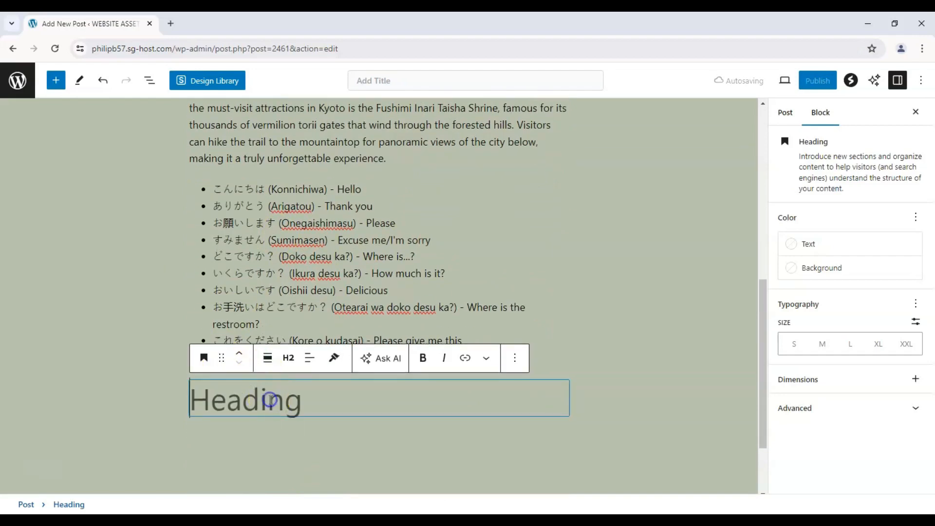
type("Useful Japanese Phrases")
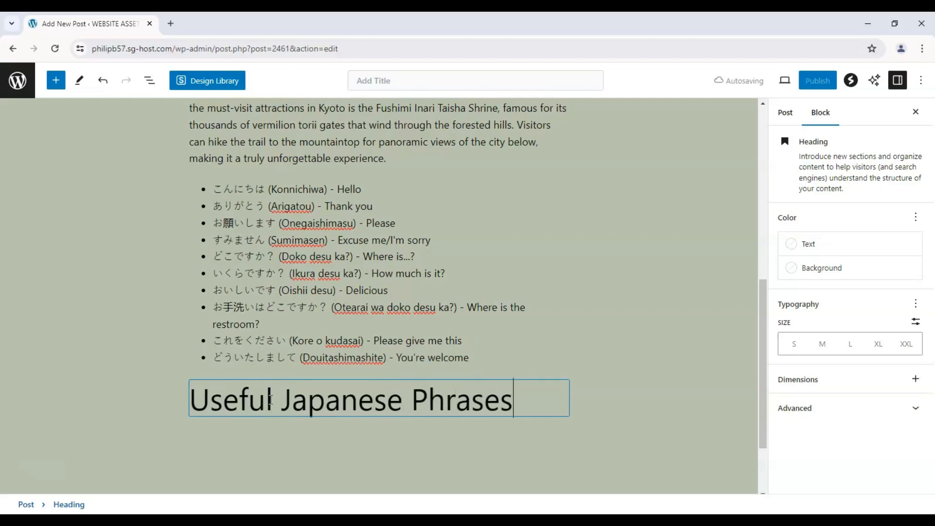
Step: Center the "Useful Japanese Phrases" heading and move it above the phrase list
left_click(302, 417)
left_click_drag(491, 395, 184, 403)
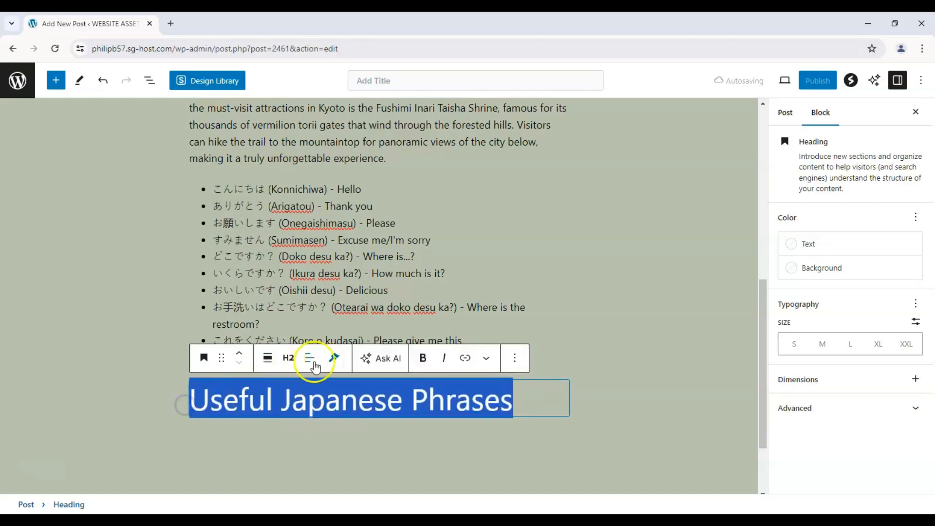
left_click(309, 358)
left_click(328, 417)
left_click(183, 390)
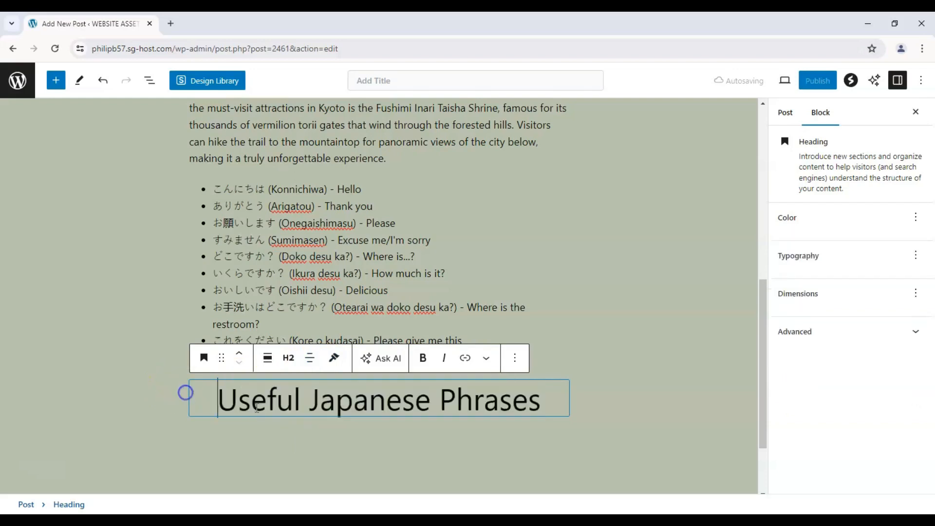
left_click(239, 353)
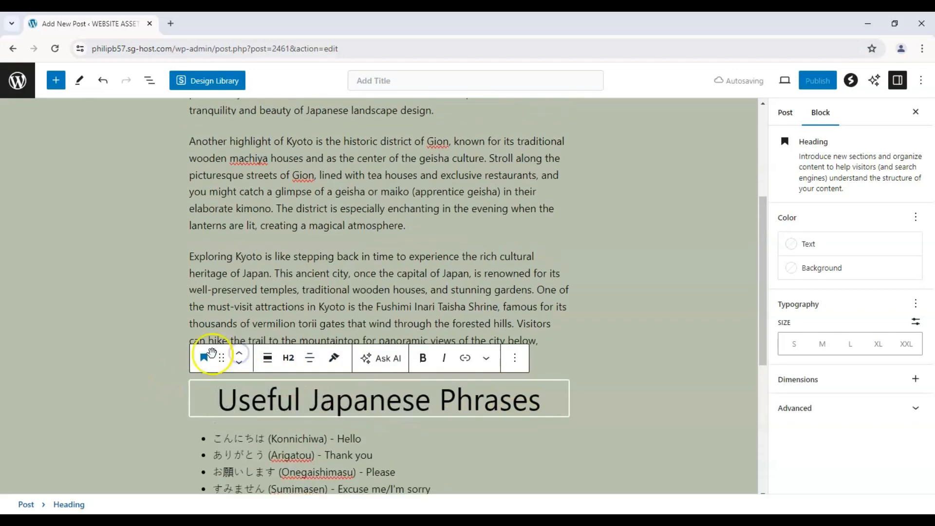
left_click(108, 329)
Step: Review the whole post from the title heading to the end of the phrase list
scroll(216, 383, "down", 3)
scroll(215, 384, "up", 8)
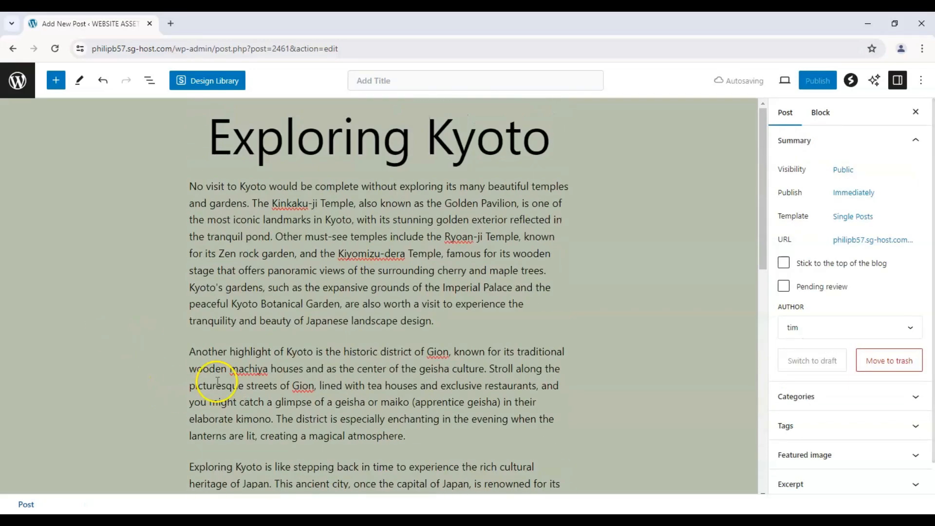
scroll(215, 370, "down", 9)
scroll(271, 297, "up", 1)
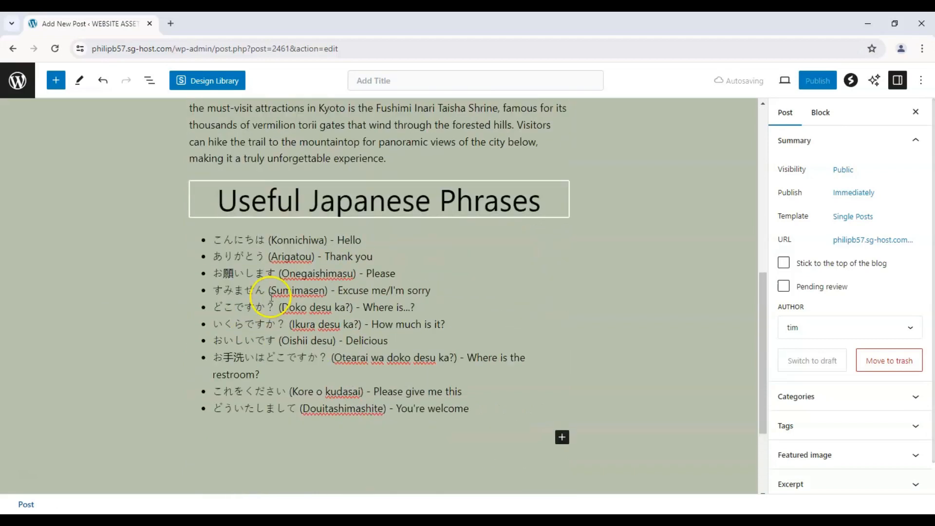
scroll(271, 297, "up", 7)
scroll(249, 314, "up", 1)
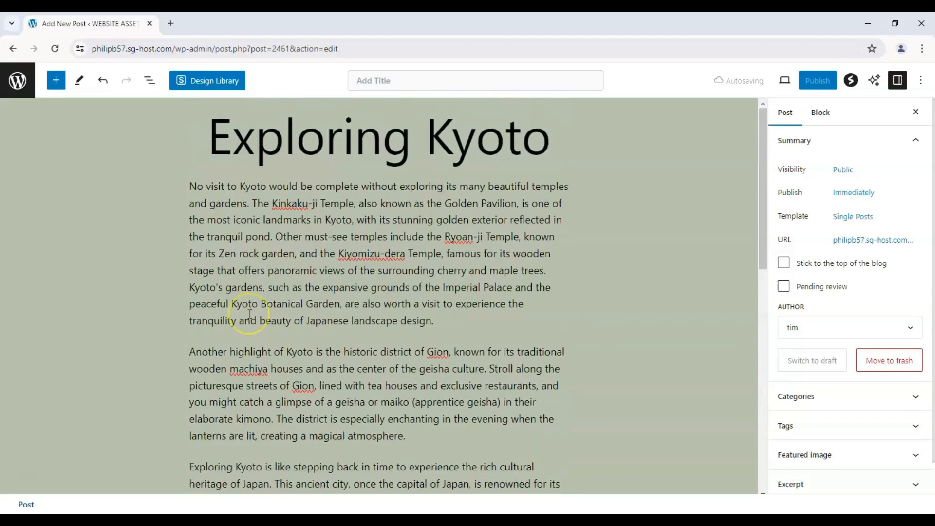
scroll(273, 253, "down", 1)
scroll(313, 191, "up", 1)
scroll(313, 191, "down", 5)
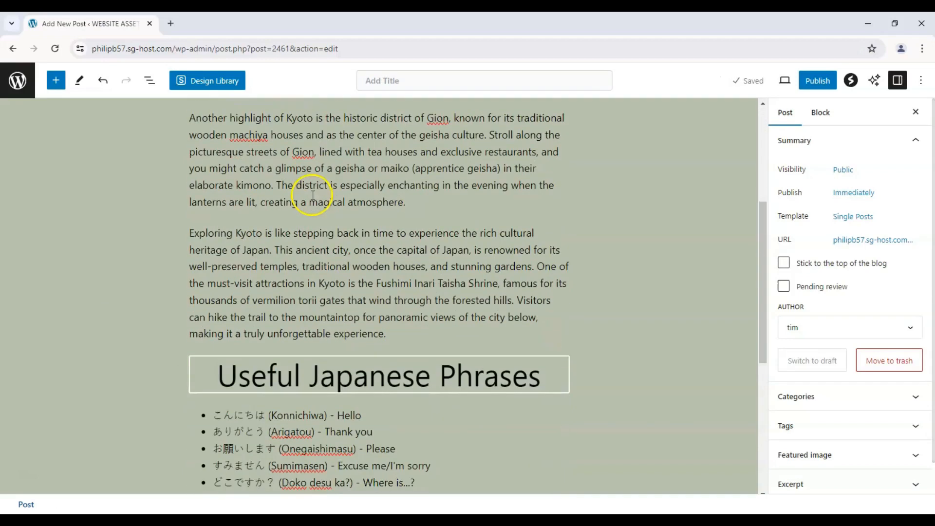
scroll(271, 188, "up", 5)
scroll(267, 198, "down", 10)
scroll(257, 254, "up", 15)
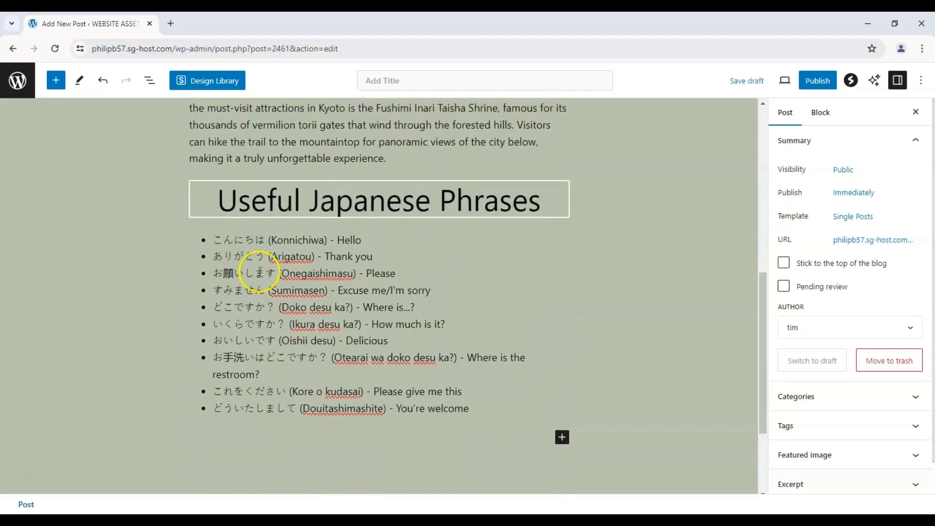
Step: Italicize the Japanese terms in the three paragraphs, including Kinkaku-ji, Ryoan-ji, Kiyomizu-dera, Gion, machiya, geisha, maiko, kimono, Fushimi Inari Taisha and torii
left_click(310, 204)
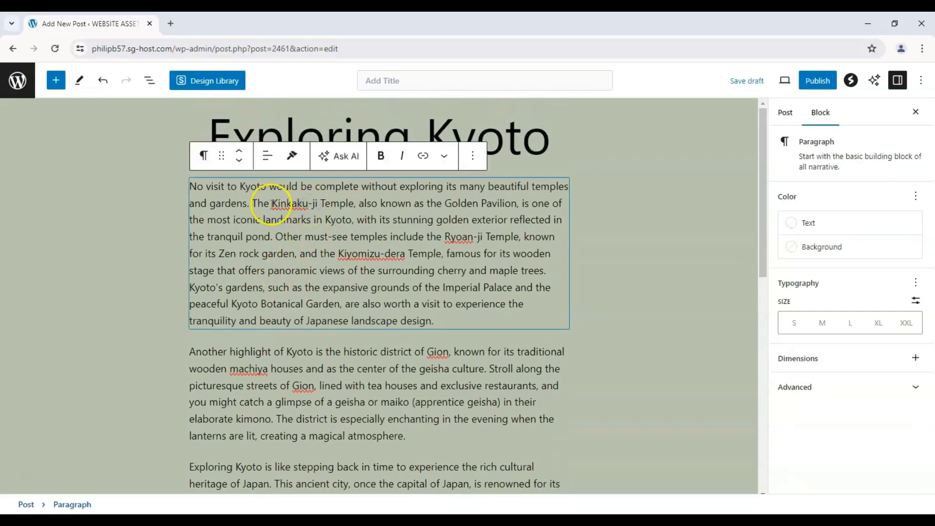
left_click_drag(272, 204, 325, 205)
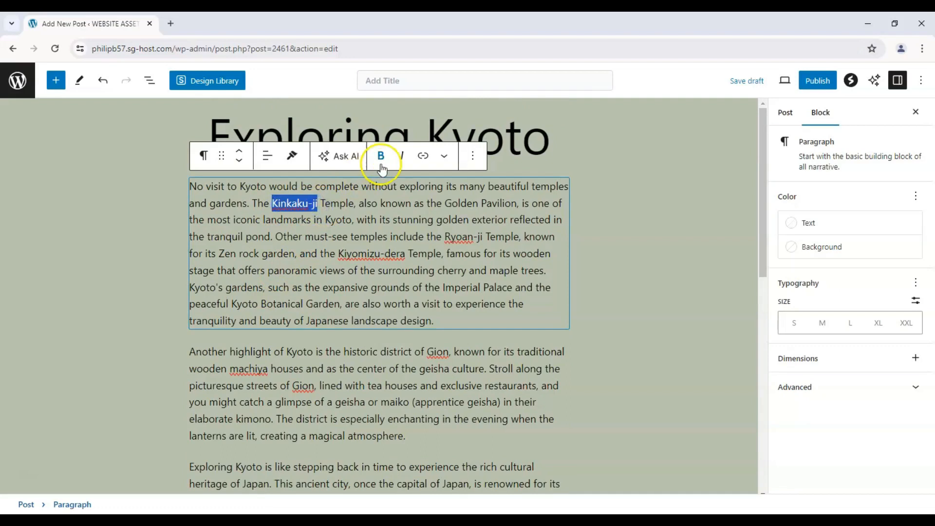
left_click(403, 157)
left_click_drag(342, 257, 387, 253)
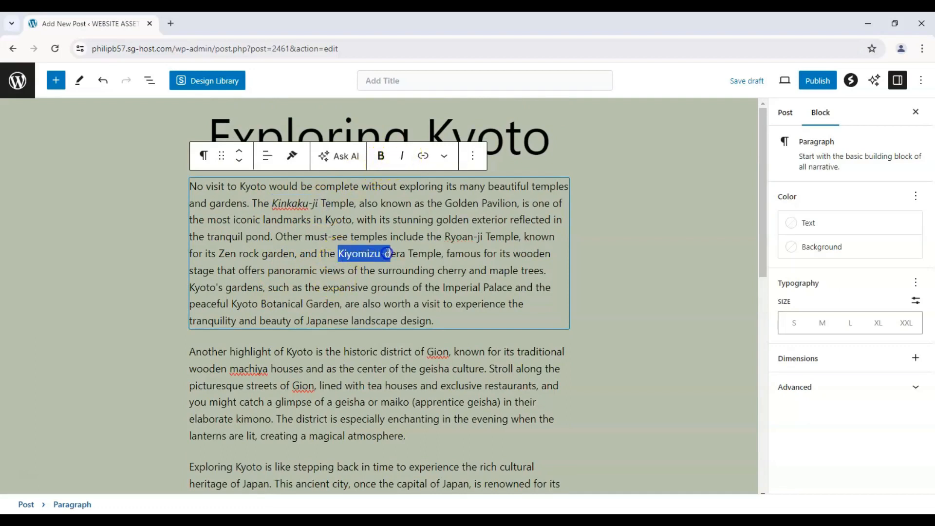
left_click(402, 156)
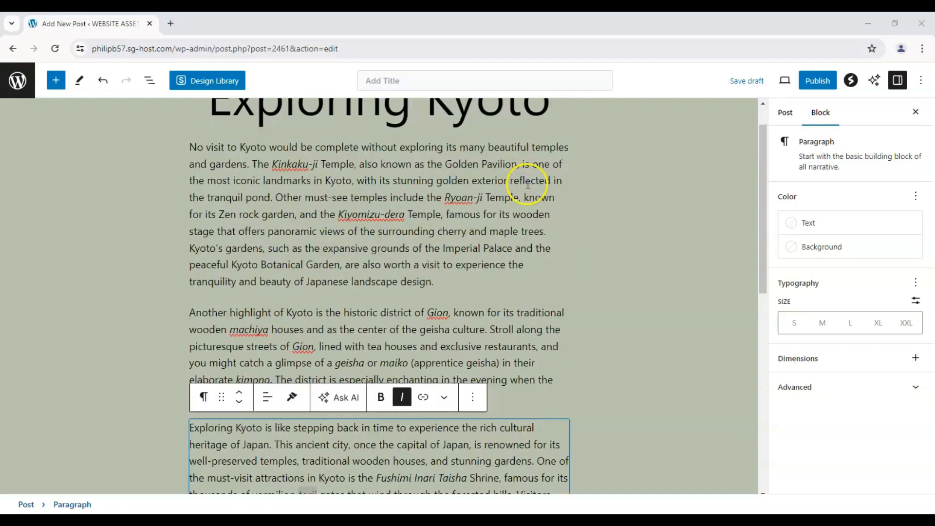
Step: Try Luminous vivid orange as the first paragraph's text color and replace it with the black Contrast theme color
left_click(525, 180)
scroll(271, 209, "down", 10)
scroll(219, 247, "up", 11)
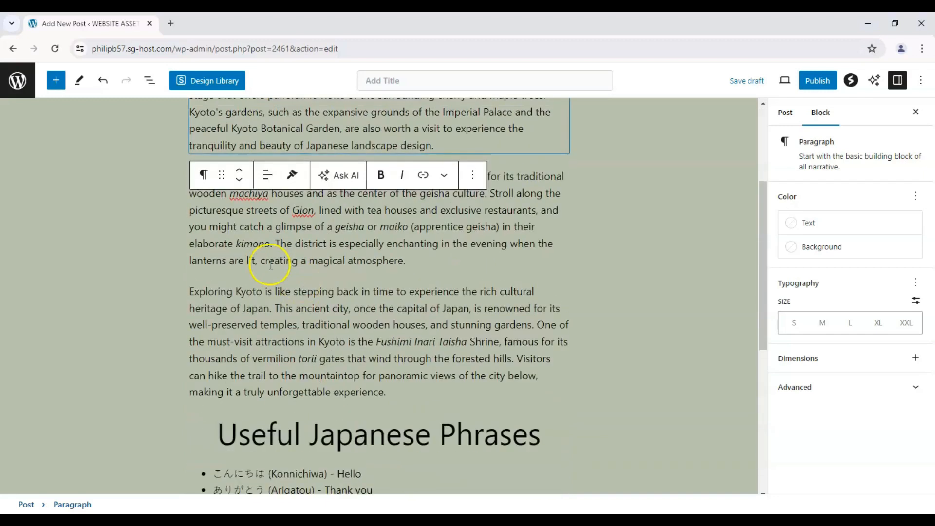
scroll(317, 290, "down", 5)
scroll(311, 253, "up", 4)
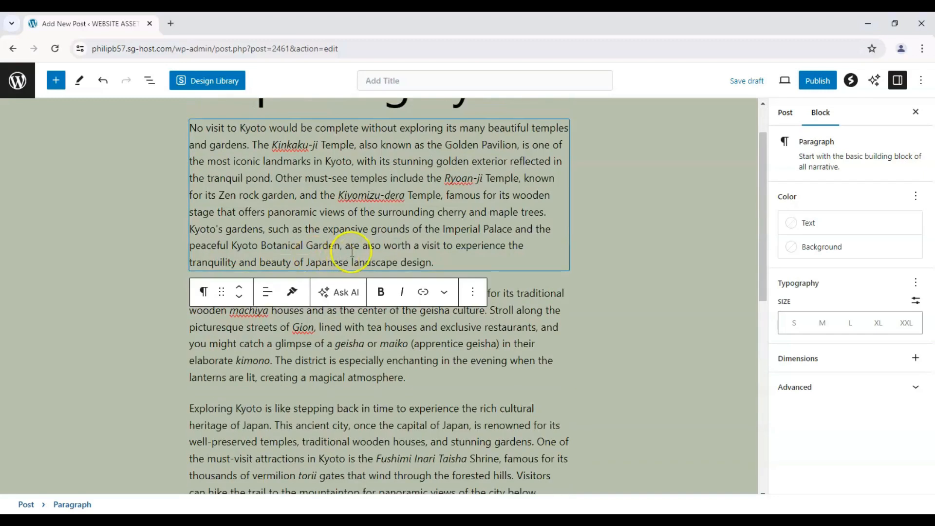
scroll(370, 237, "up", 1)
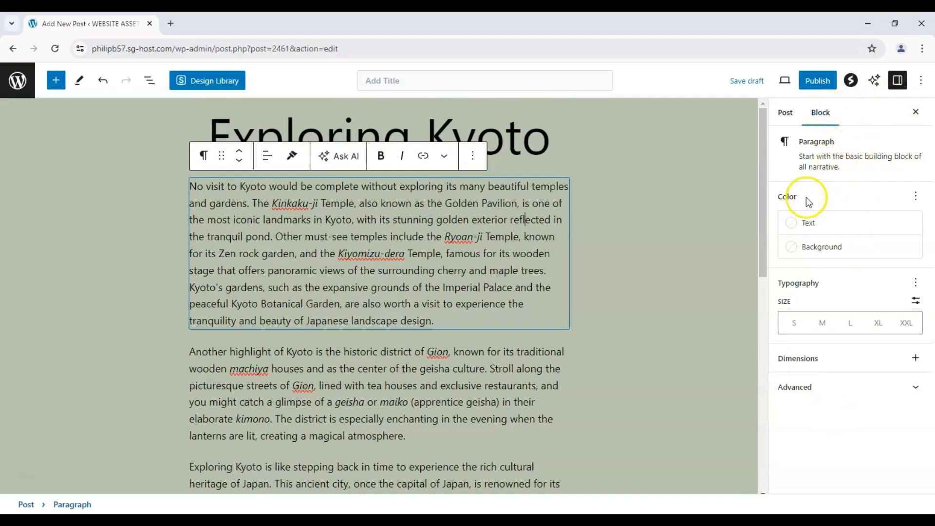
left_click(836, 225)
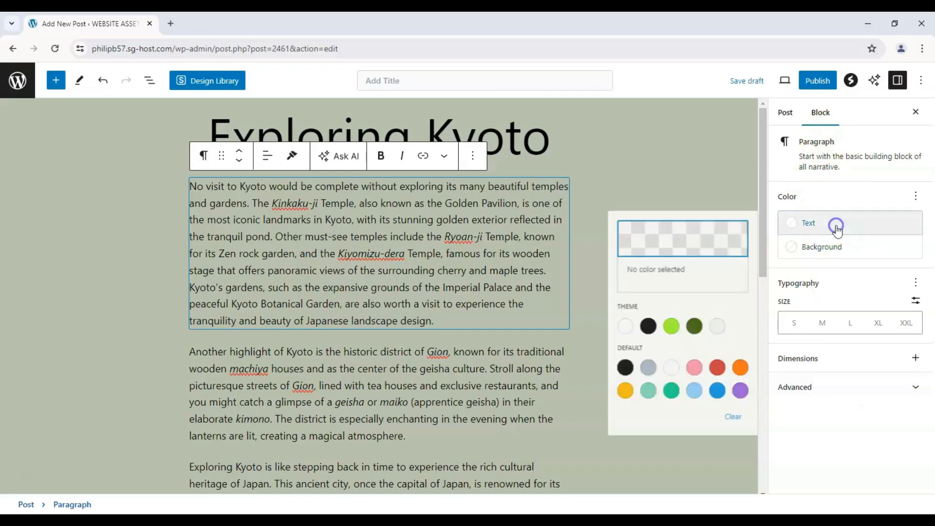
left_click(739, 370)
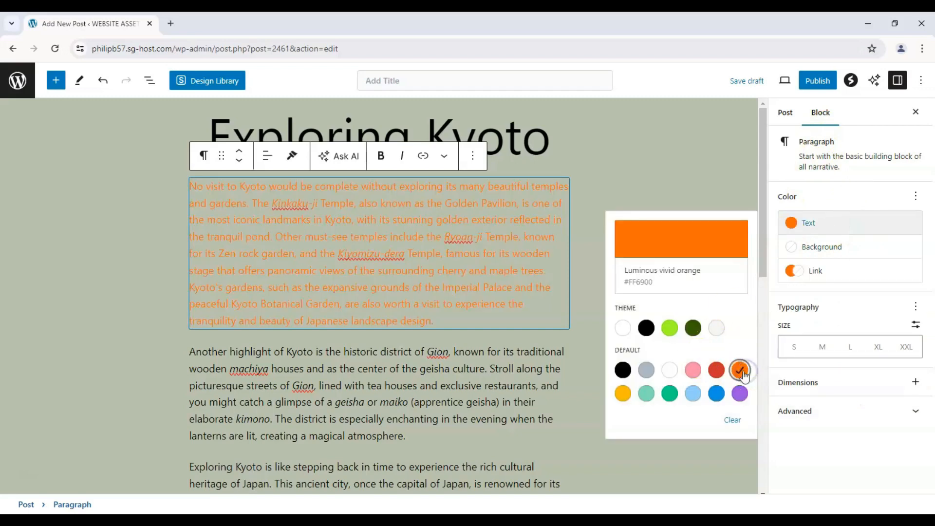
left_click(646, 328)
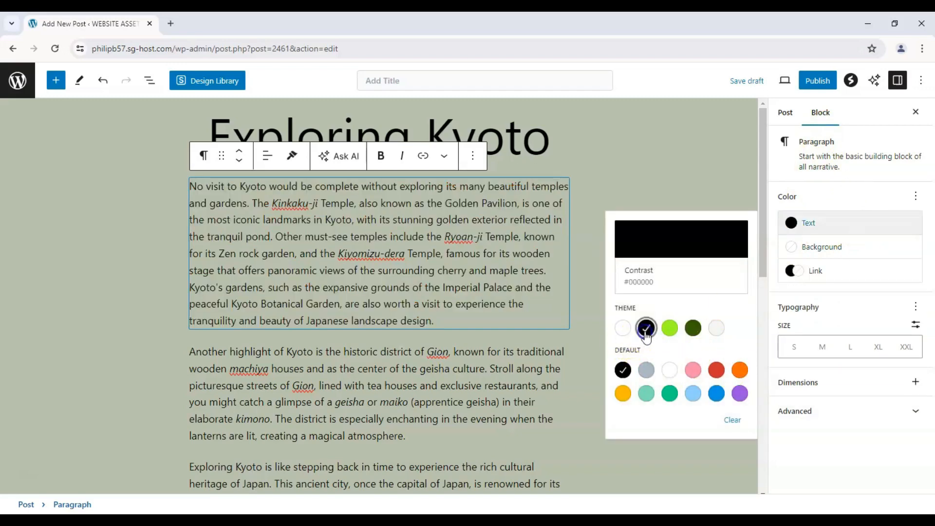
Step: Try Vivid cyan blue and Vivid green cyan as the first paragraph's background, and settle on the lighter green cyan
left_click(806, 250)
left_click(716, 444)
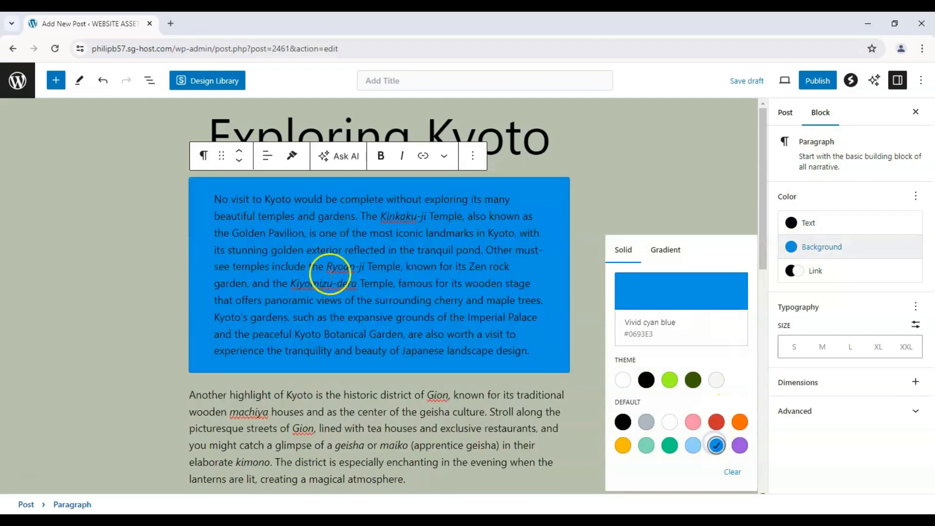
left_click(670, 445)
scroll(163, 234, "down", 2)
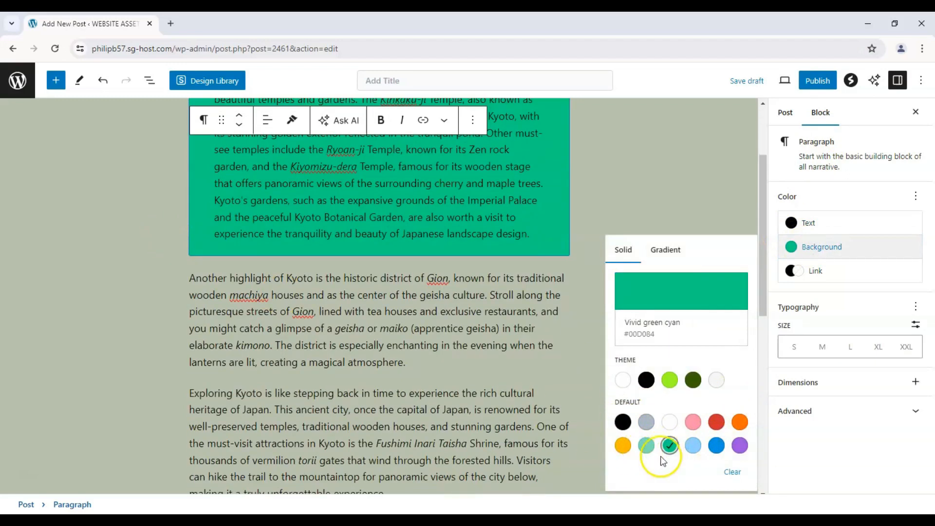
left_click(646, 445)
Step: Set the background of the second paragraph, about the Gion district, to Luminous vivid orange
left_click(425, 254)
left_click(395, 297)
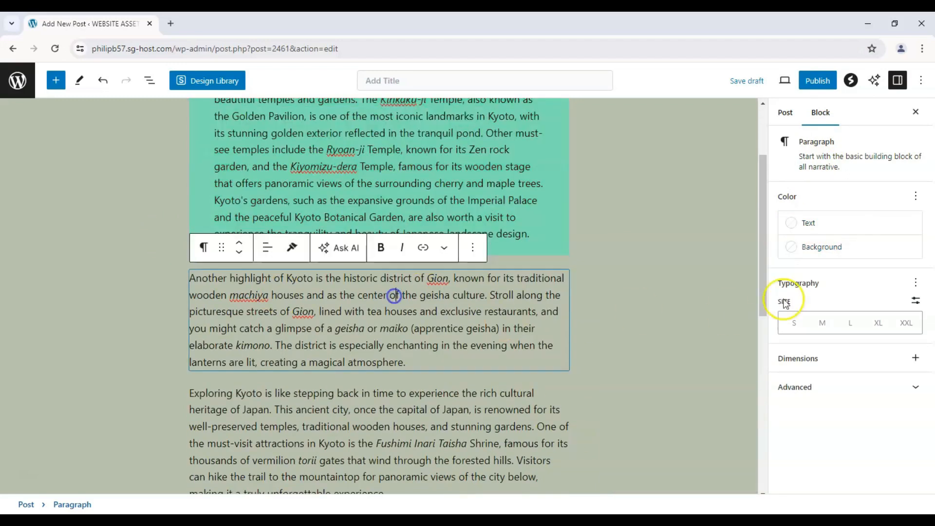
left_click(845, 229)
left_click(844, 245)
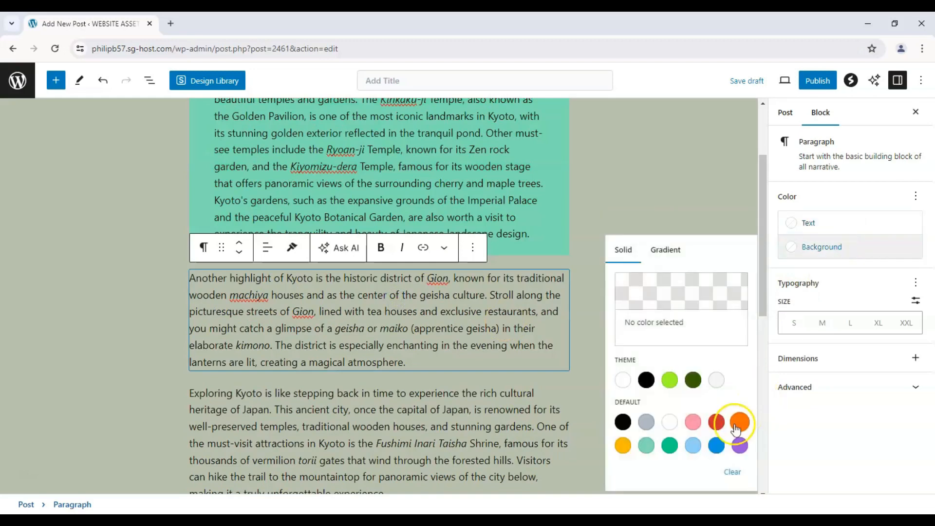
left_click(739, 422)
Step: Set the background of the third paragraph, beginning "Exploring Kyoto is like stepping back in time", to Pale pink
scroll(315, 361, "down", 1)
left_click(315, 361)
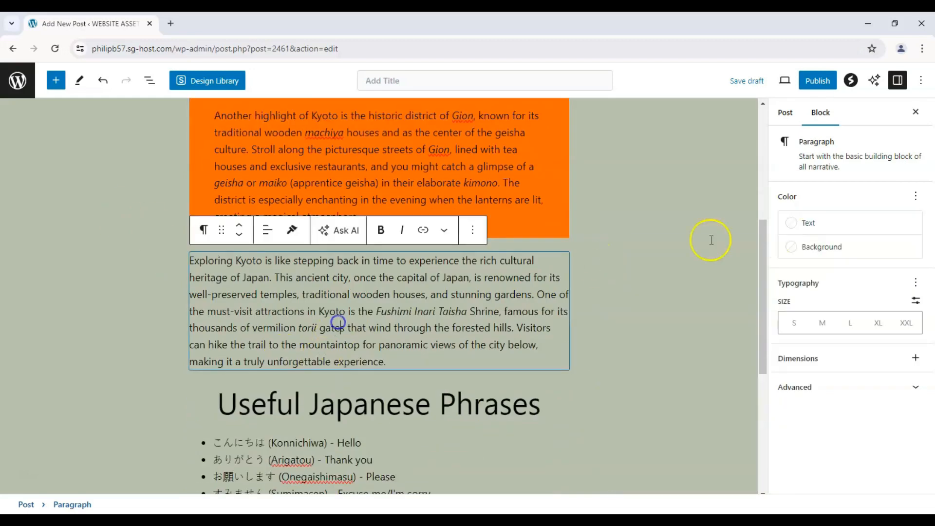
left_click(799, 247)
left_click(693, 422)
scroll(444, 250, "up", 1)
scroll(444, 253, "down", 4)
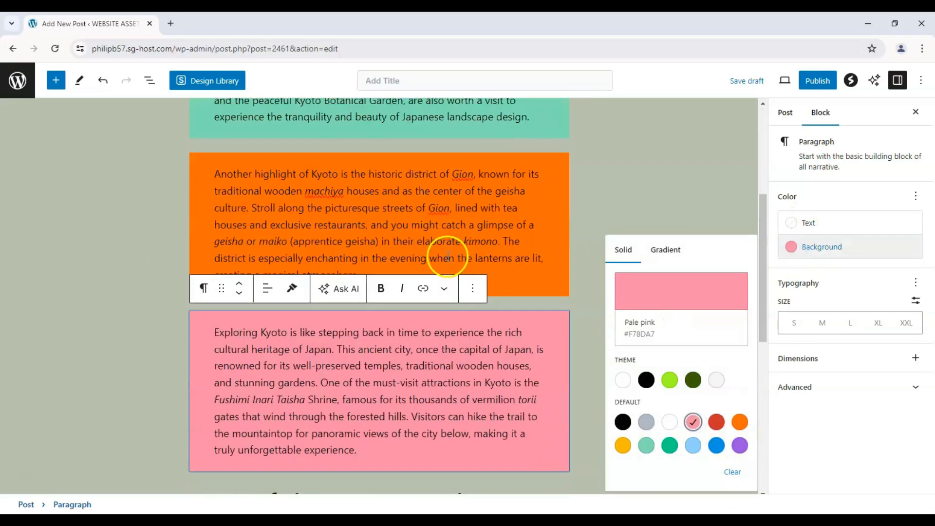
Step: Select the whole Japanese phrase list block and set its background to Vivid purple
left_click(351, 326)
scroll(351, 326, "down", 3)
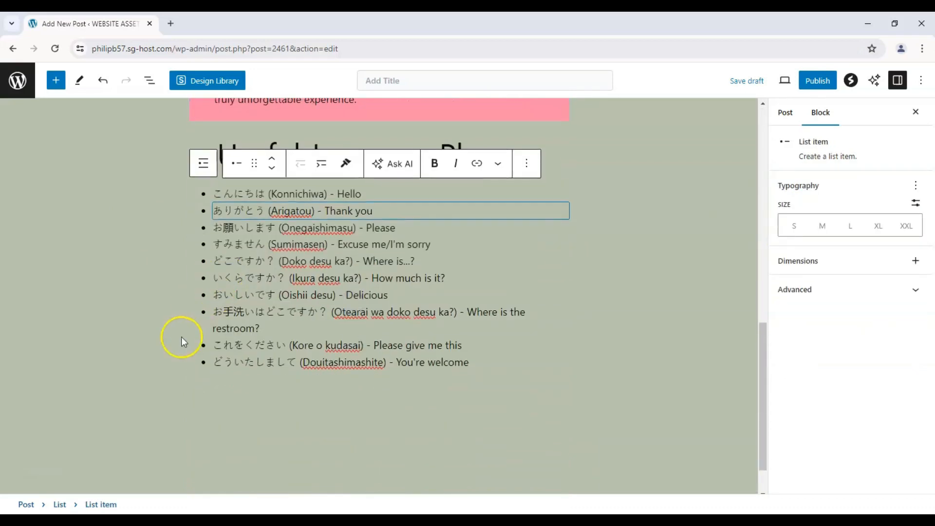
left_click(188, 329)
left_click(191, 310)
left_click(313, 194)
scroll(302, 200, "up", 2)
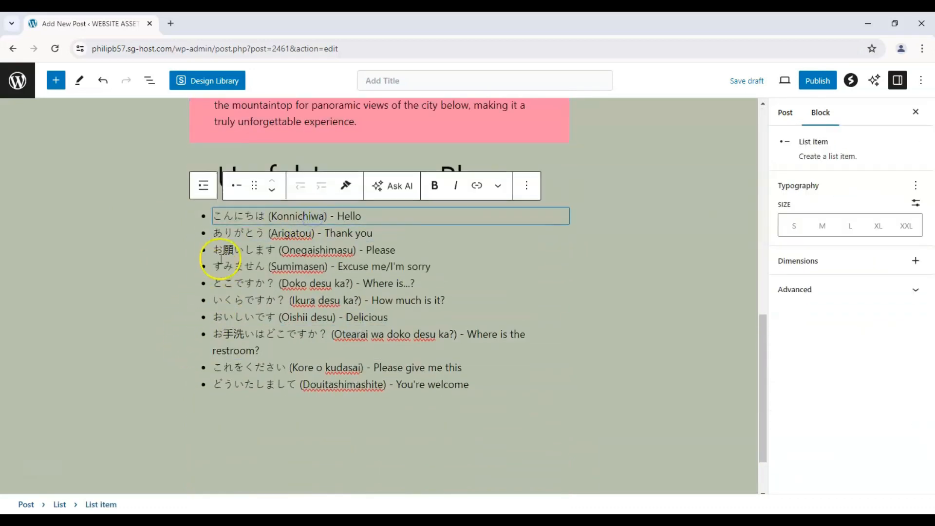
left_click(144, 298)
left_click(285, 290)
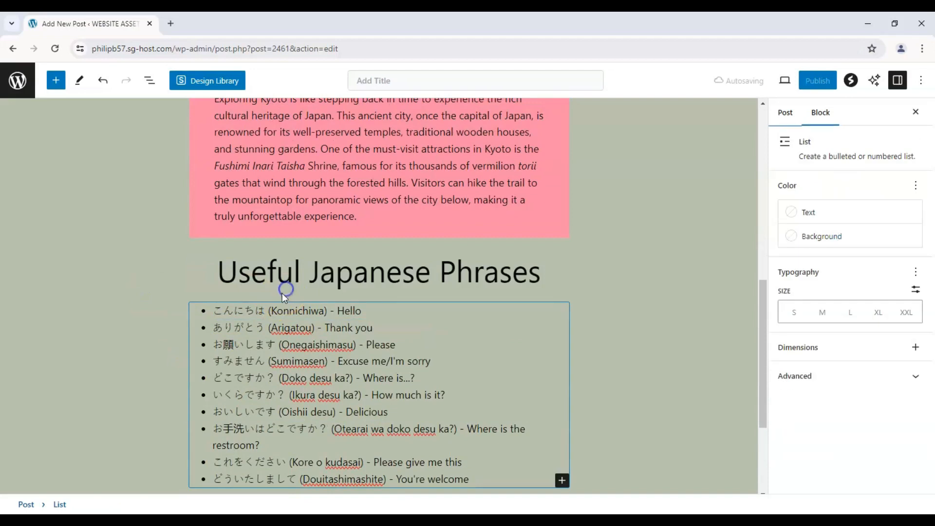
left_click(844, 237)
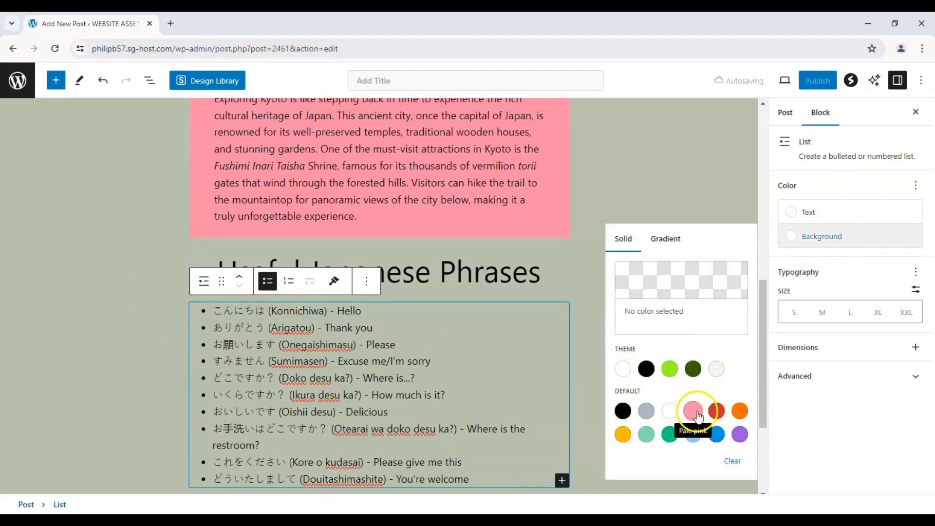
left_click(740, 434)
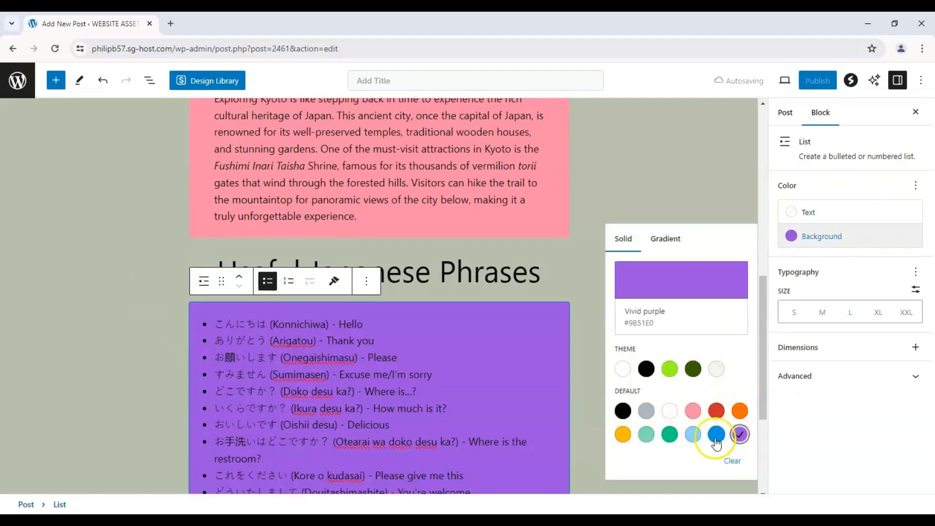
Step: Make the phrase list's purple background semi-transparent, with the custom color #9B51E054
left_click(682, 325)
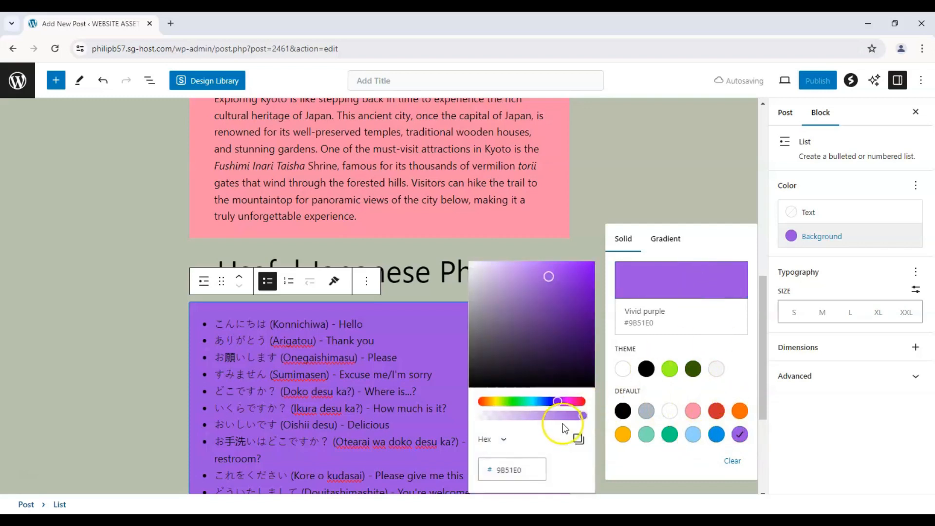
left_click_drag(564, 417, 518, 417)
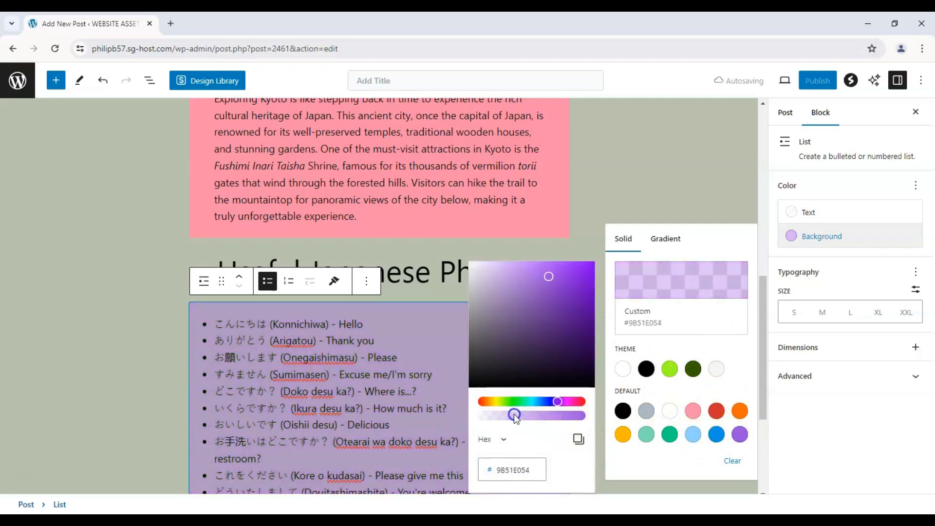
left_click(60, 268)
Step: Review the background colors of the blocks from the title heading to the phrase list
scroll(121, 250, "down", 2)
scroll(160, 251, "up", 10)
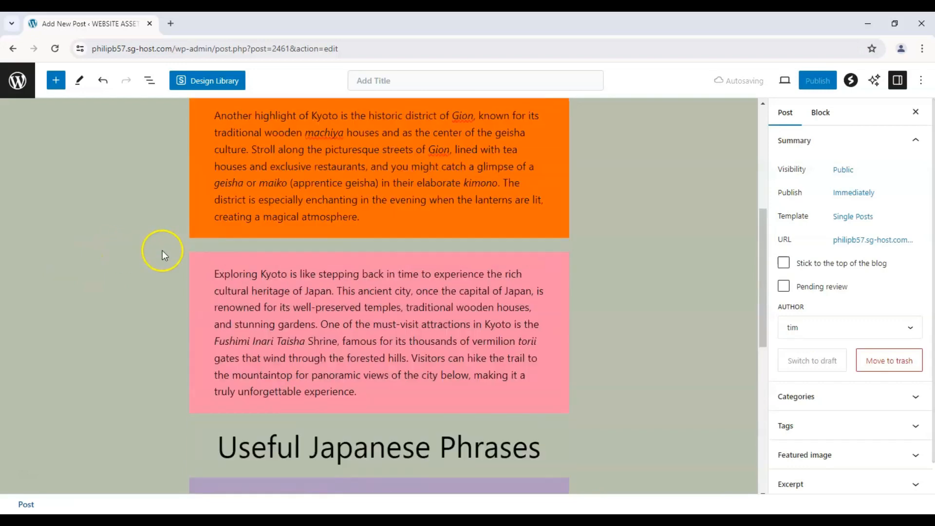
scroll(162, 251, "down", 6)
scroll(162, 250, "down", 2)
scroll(163, 251, "up", 7)
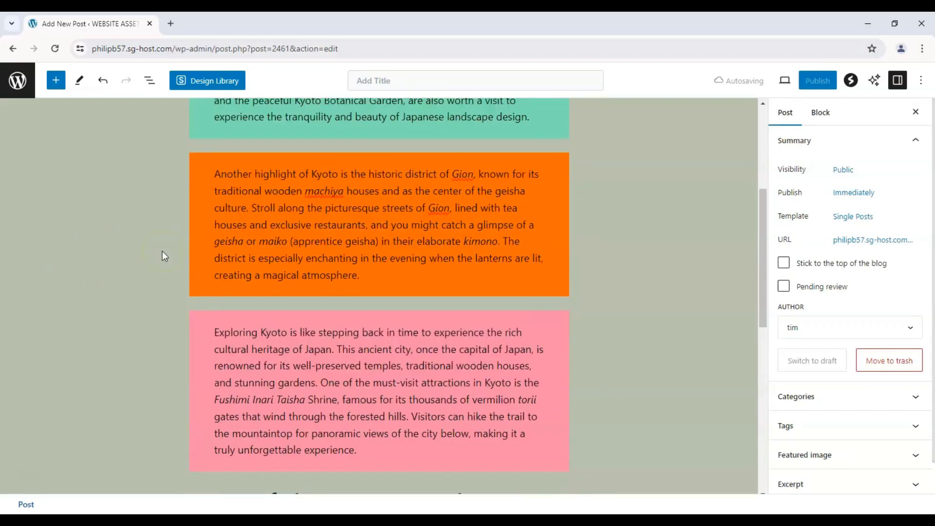
scroll(165, 245, "up", 1)
scroll(173, 236, "down", 10)
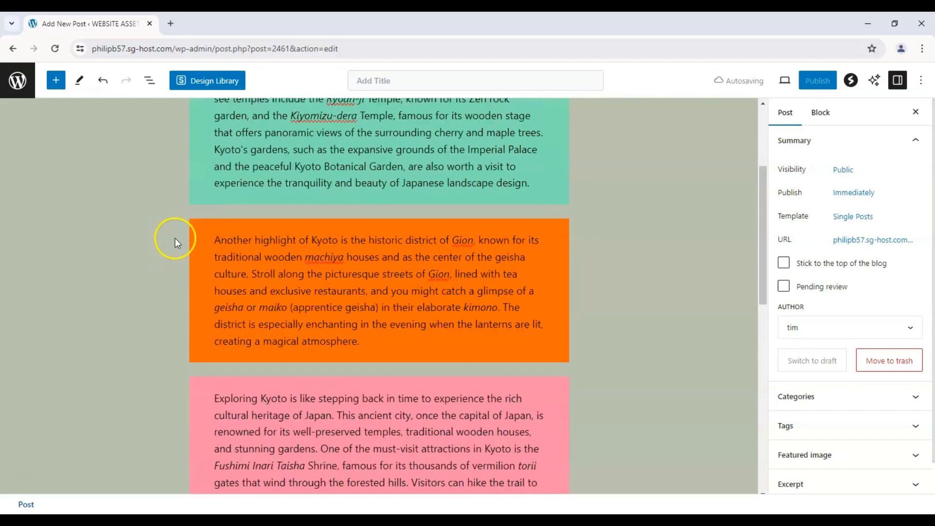
scroll(194, 203, "up", 9)
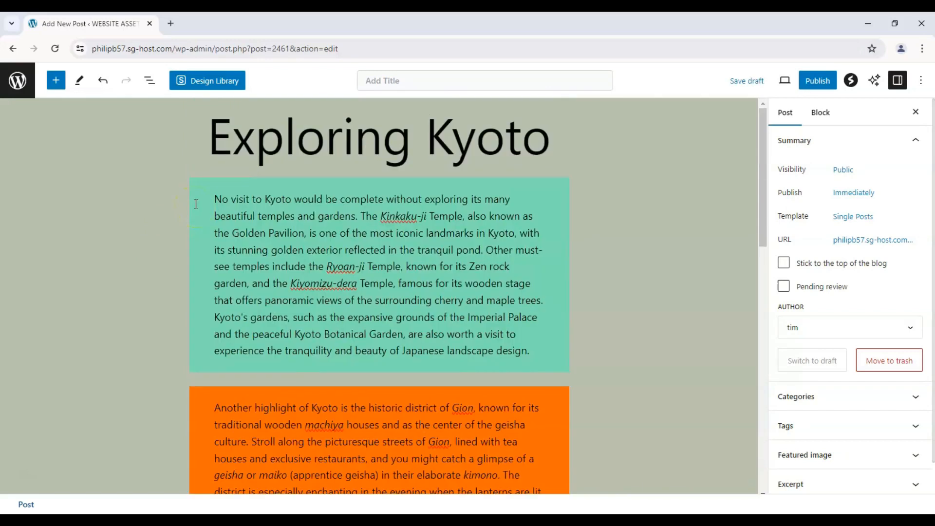
left_click(453, 182)
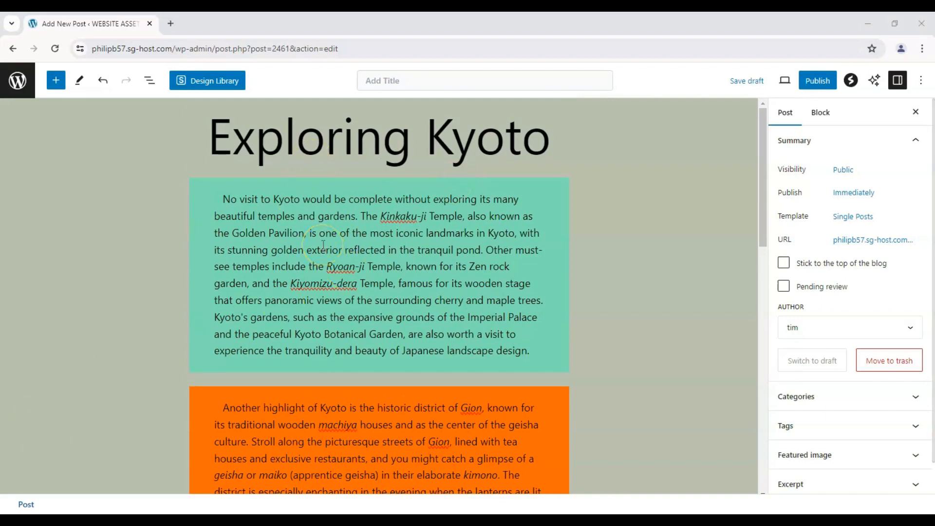
Step: Search for "image" in the block inserter and add an Image block below the phrase list
scroll(323, 245, "down", 11)
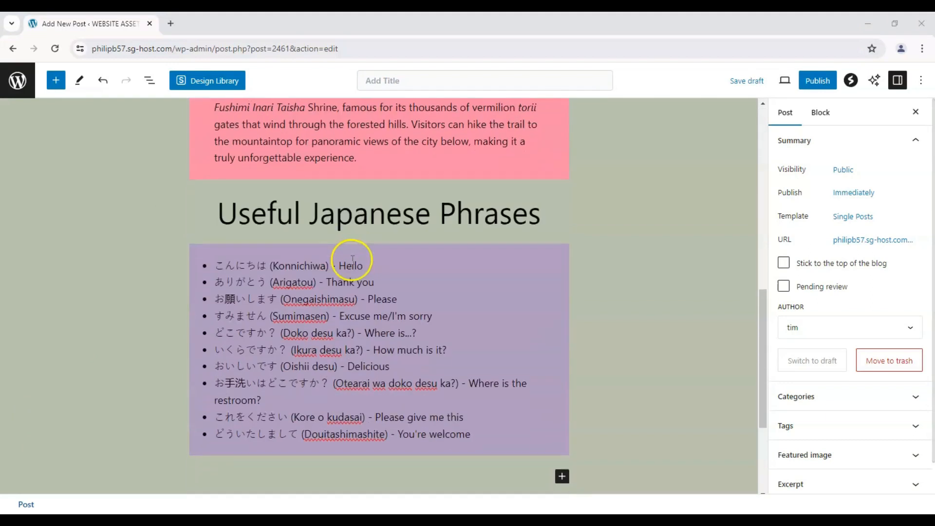
scroll(345, 257, "up", 8)
scroll(353, 263, "up", 3)
scroll(375, 268, "down", 14)
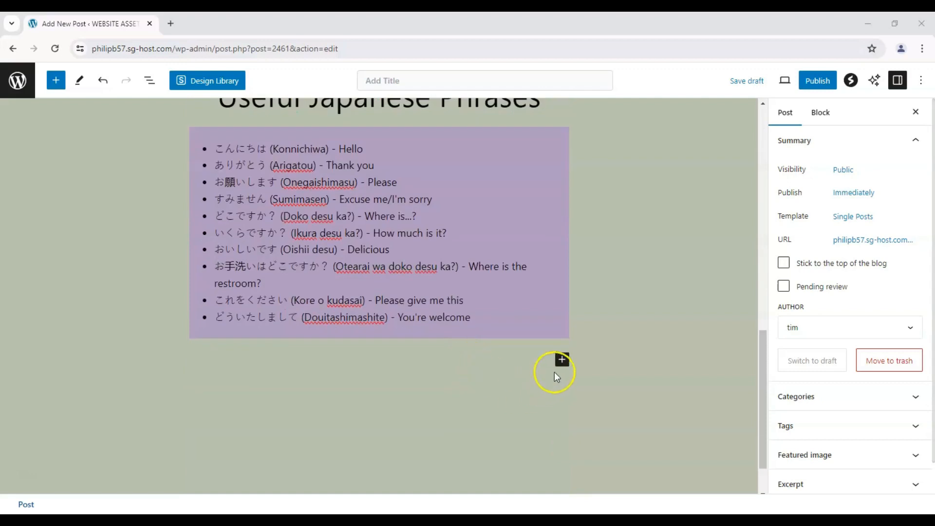
left_click(561, 360)
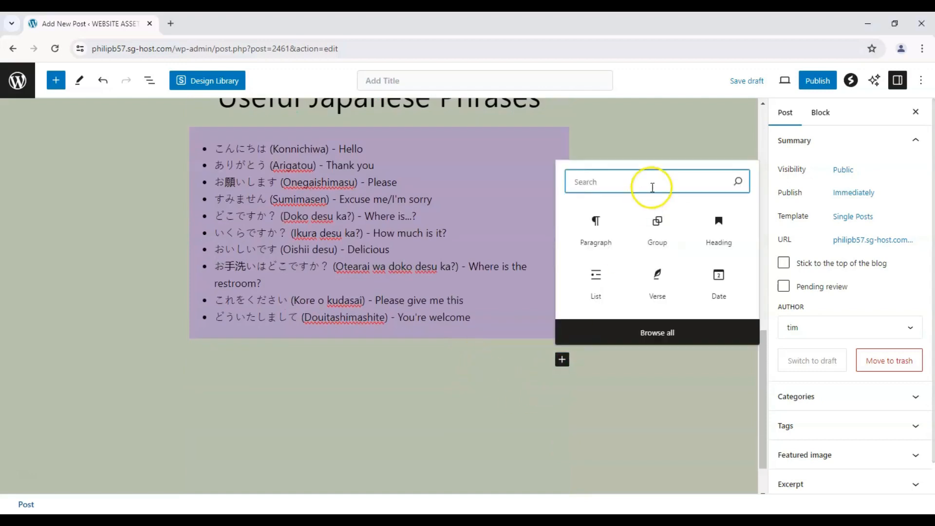
type("image")
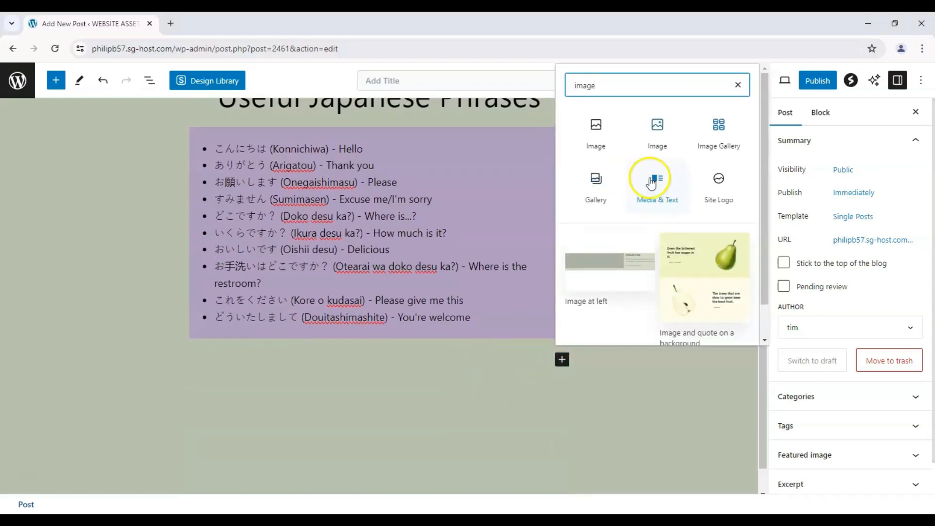
left_click(615, 133)
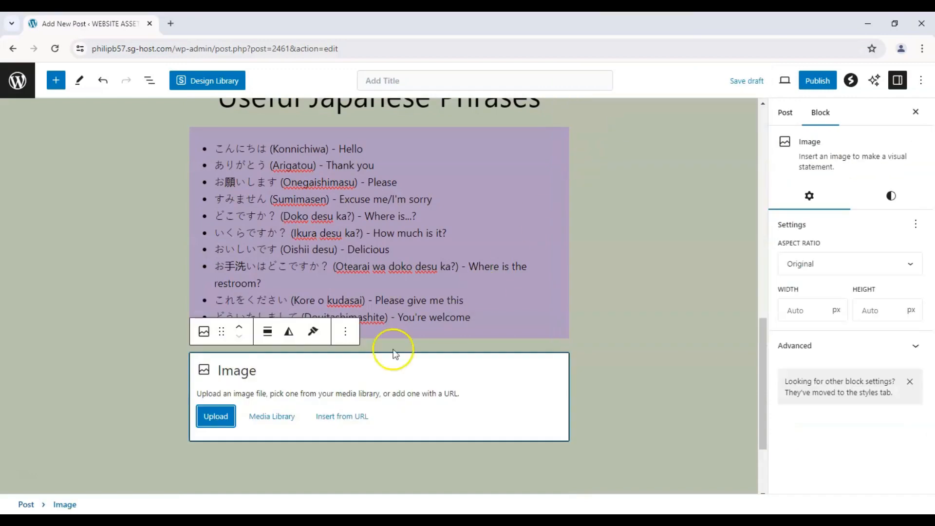
left_click(224, 417)
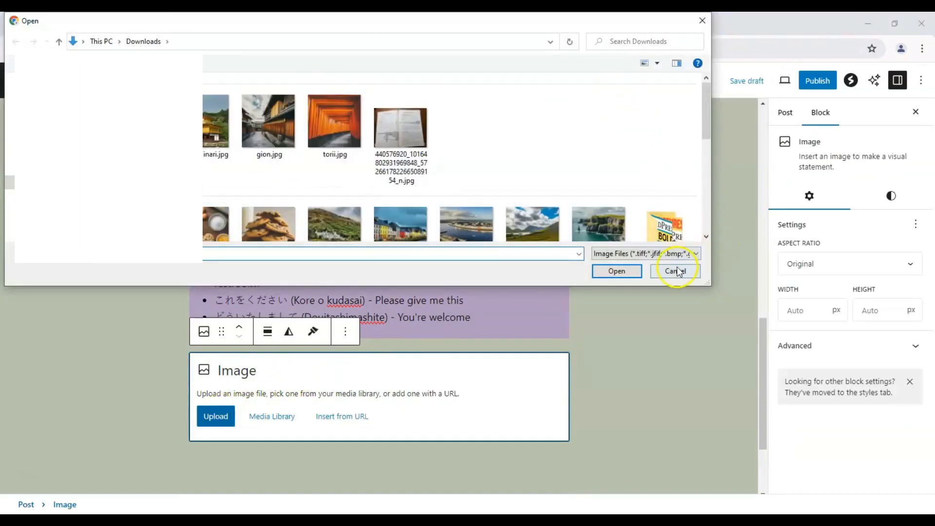
left_click(675, 271)
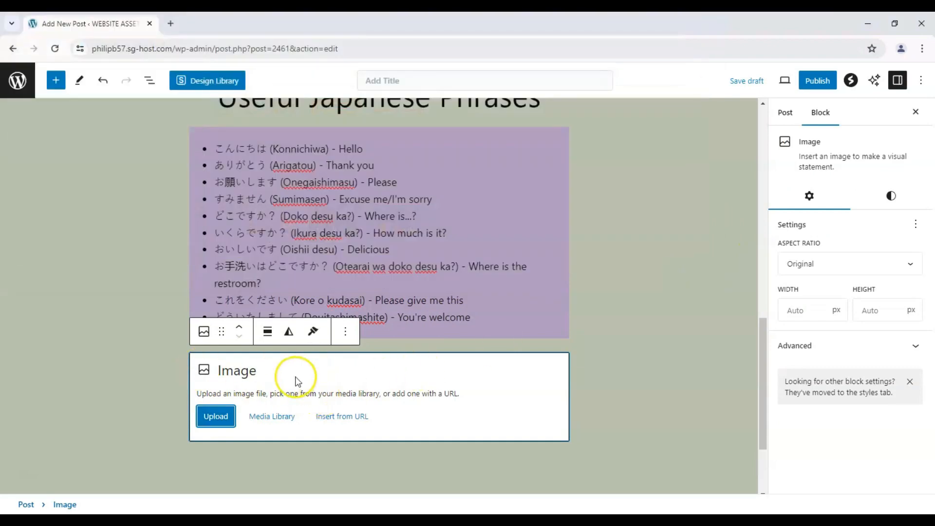
left_click(330, 417)
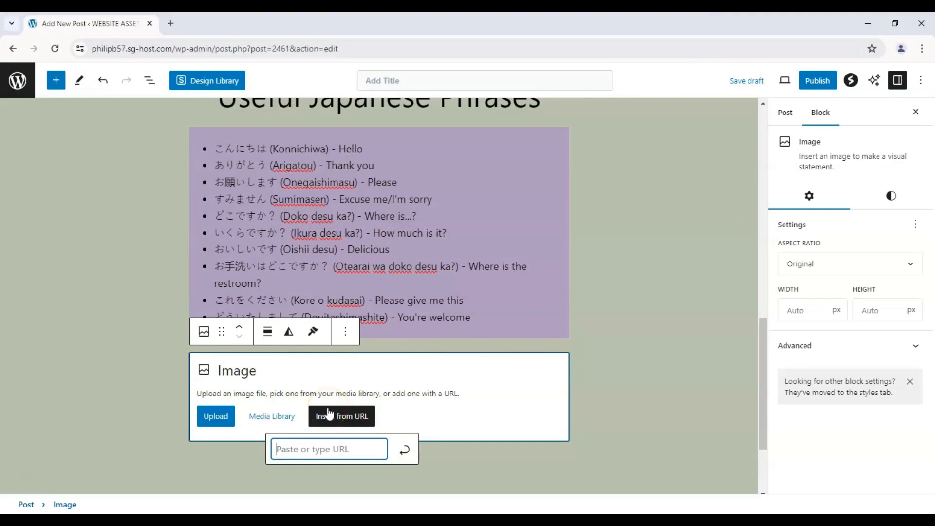
Step: Fill the image block with the Gion street photo from the media library
left_click(252, 416)
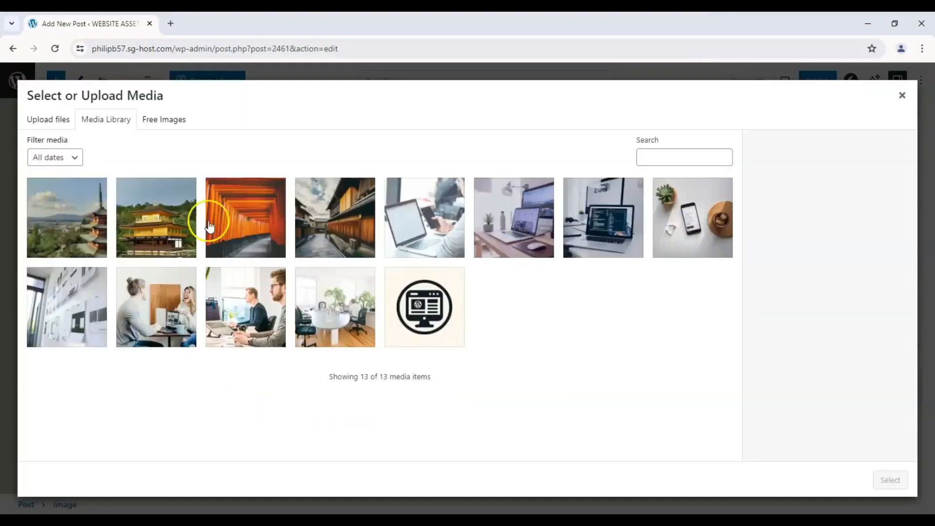
left_click(180, 224)
left_click(245, 224)
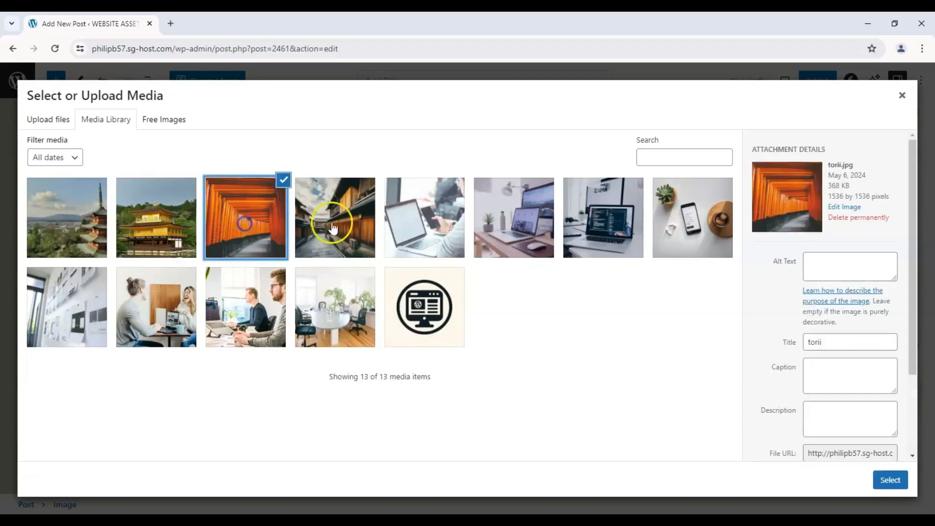
left_click(361, 225)
left_click(887, 479)
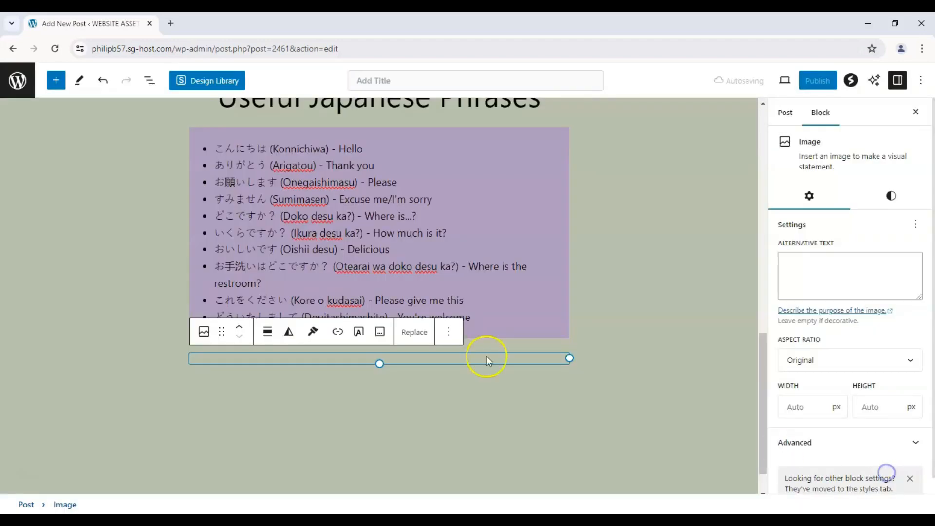
Step: Start adding another block below the Gion street photo at the end of the post
scroll(303, 272, "down", 5)
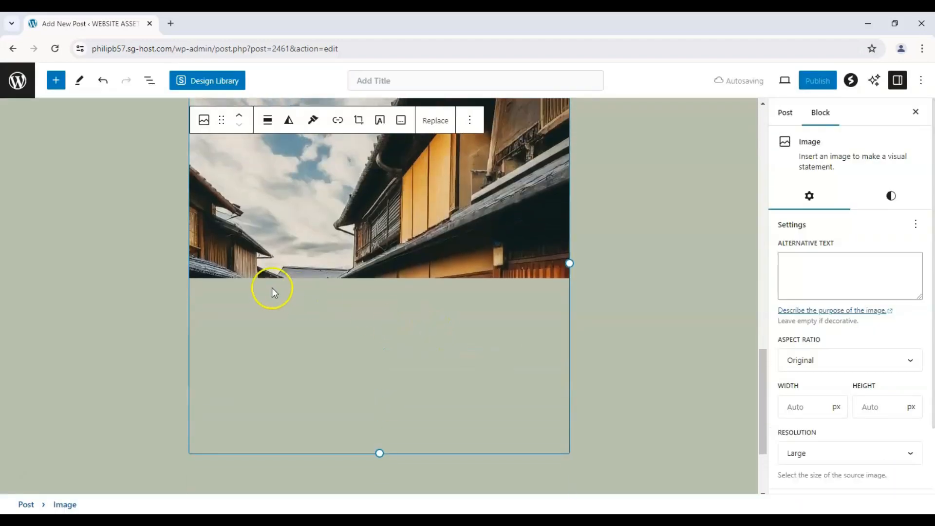
left_click(449, 363)
left_click(563, 360)
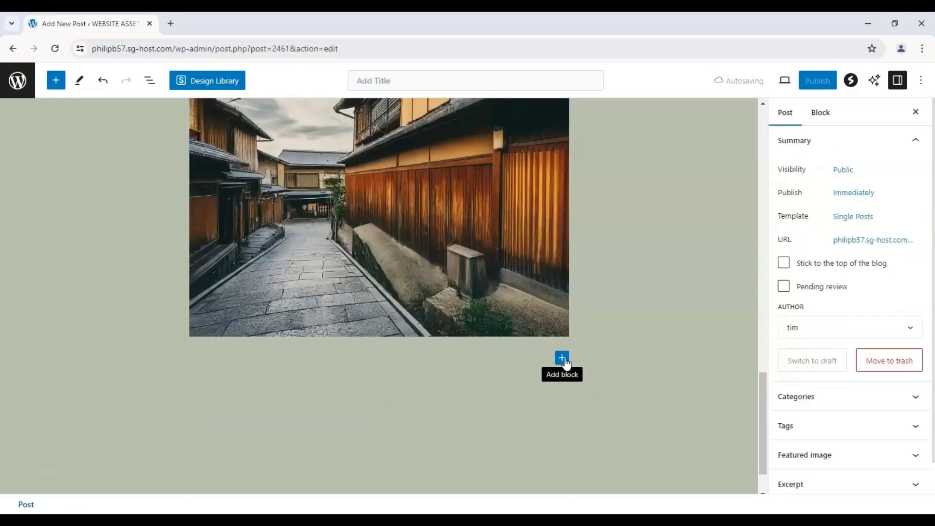
Step: Move the Gion street photo up above the phrase list, directly below the "Useful Japanese Phrases" heading
scroll(582, 238, "up", 20)
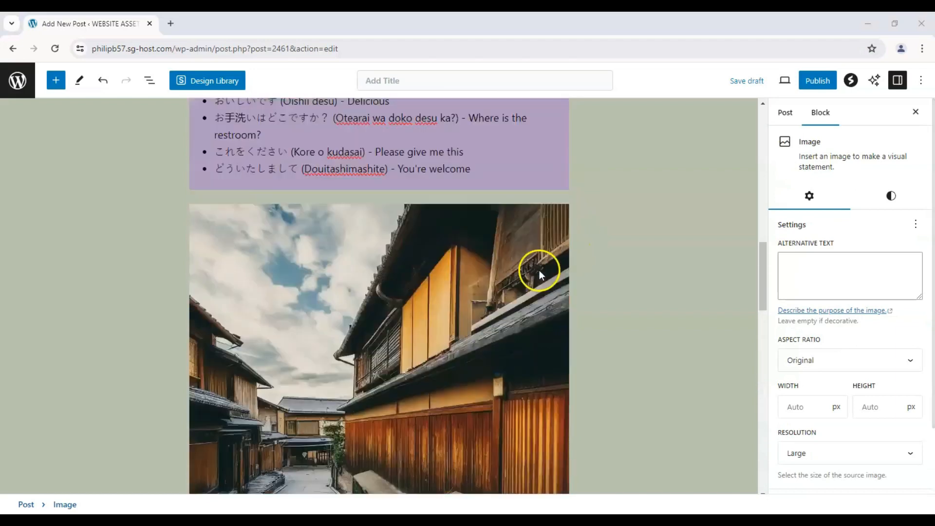
scroll(487, 295, "down", 5)
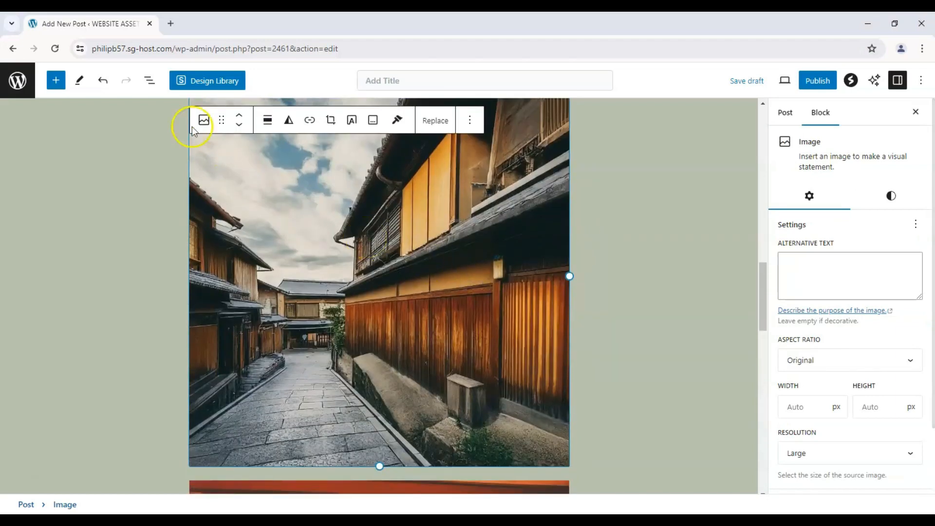
left_click(238, 116)
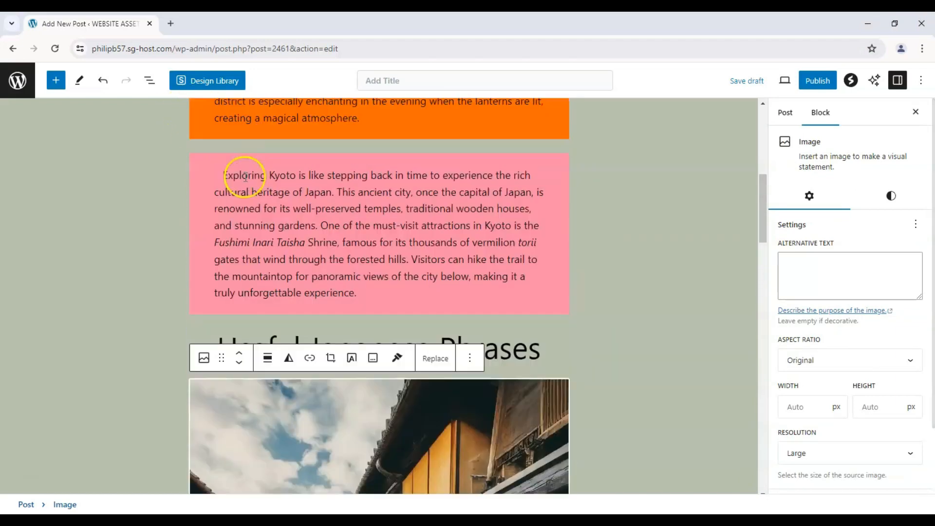
scroll(339, 317, "up", 10)
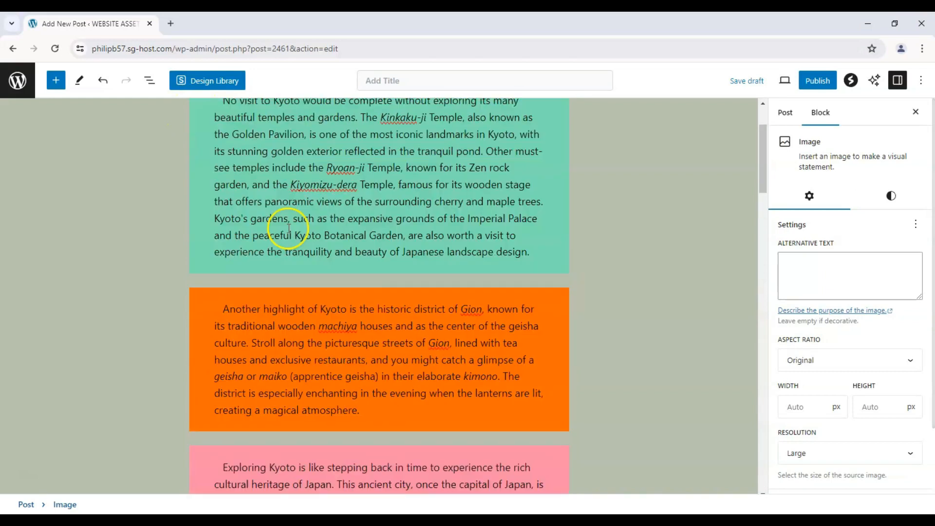
Step: Move the Gion street photo up until it sits between the green temples paragraph and the orange Gion paragraph
scroll(443, 319, "down", 5)
scroll(317, 412, "down", 3)
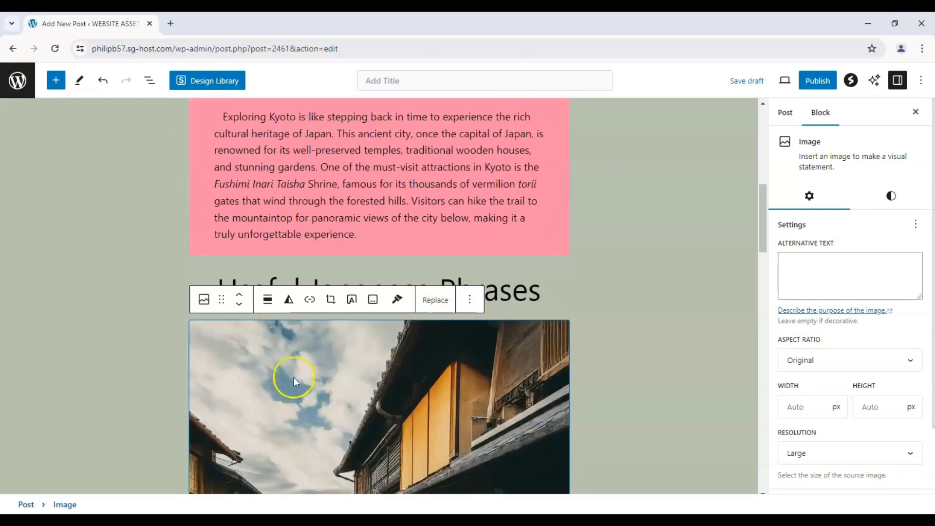
left_click(242, 294)
left_click(242, 294)
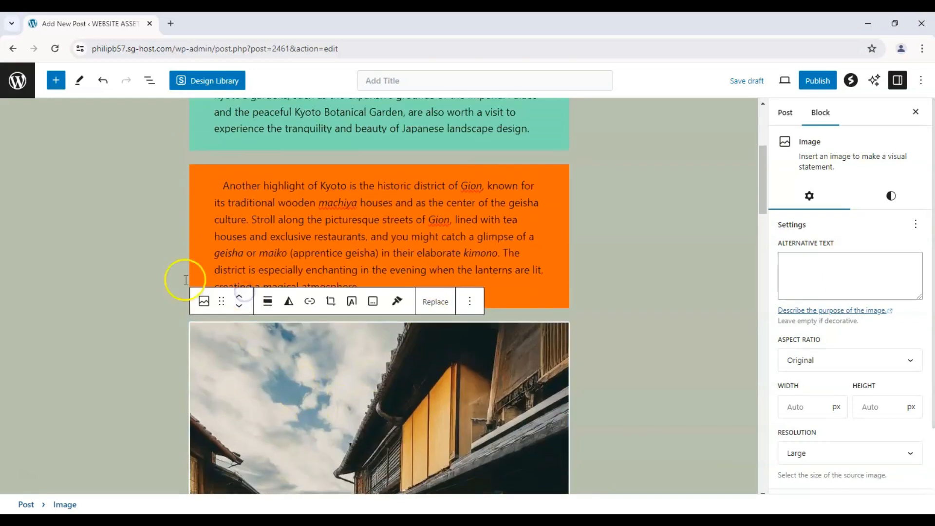
scroll(170, 270, "up", 5)
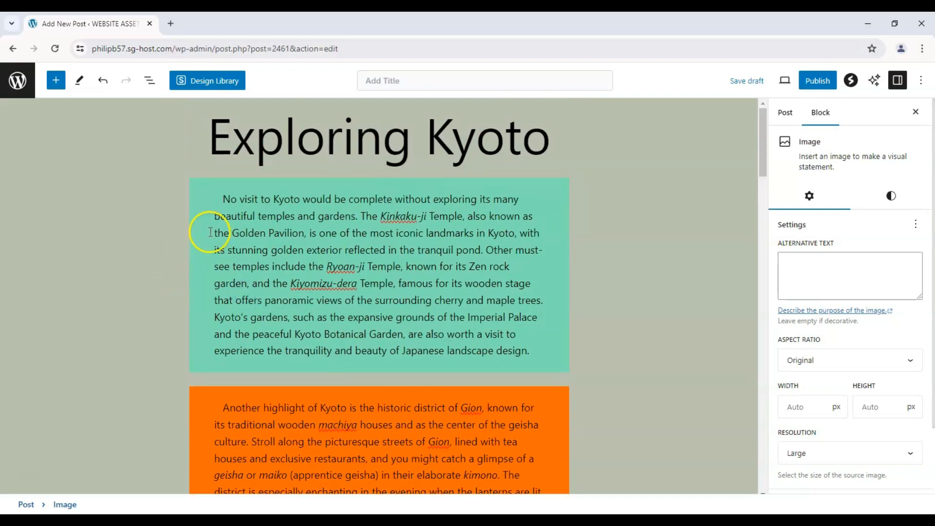
scroll(210, 232, "down", 5)
left_click(239, 226)
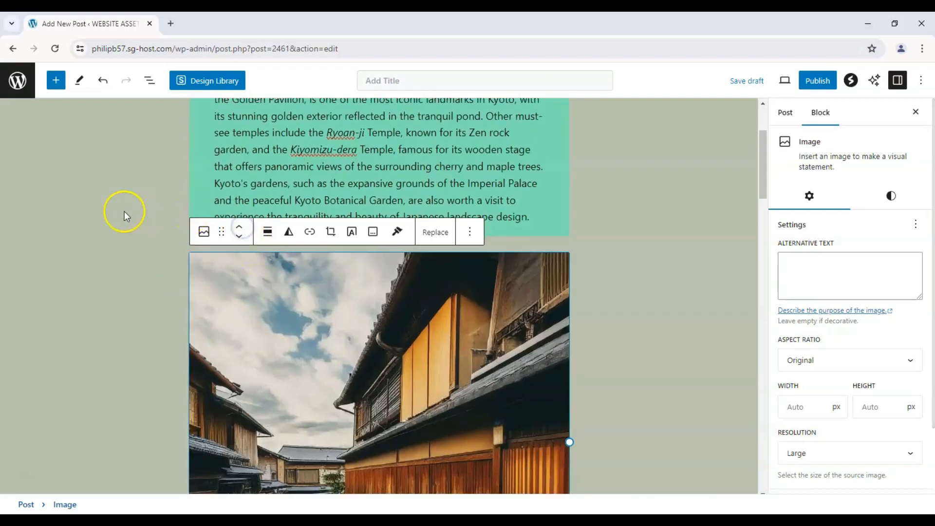
Step: Move the Golden Pavilion photo from the end of the post to directly below the "Exploring Kyoto" heading
scroll(136, 209, "down", 10)
scroll(136, 209, "up", 5)
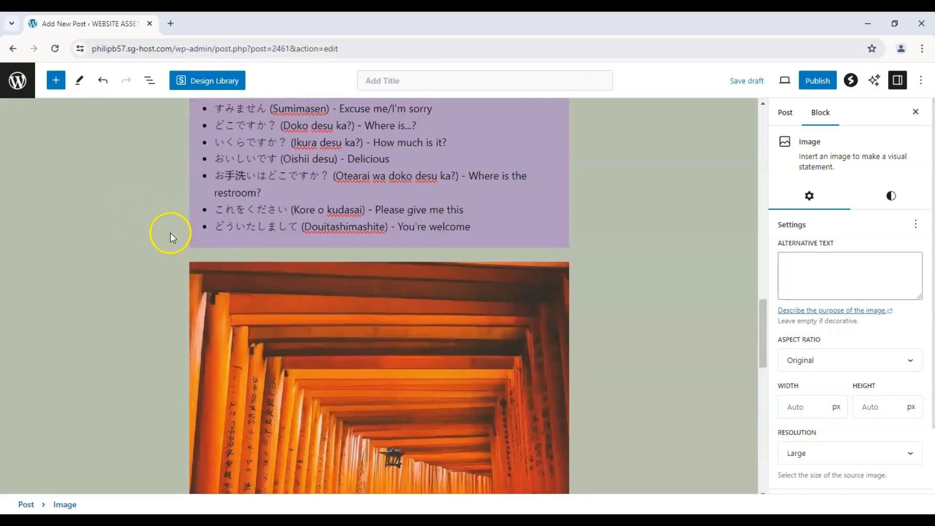
left_click(265, 286)
scroll(169, 234, "up", 10)
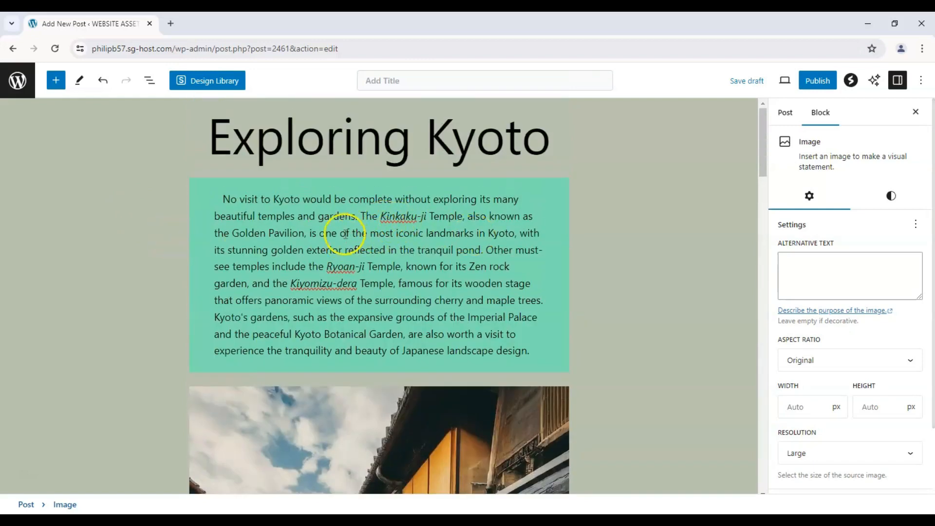
scroll(409, 254, "down", 15)
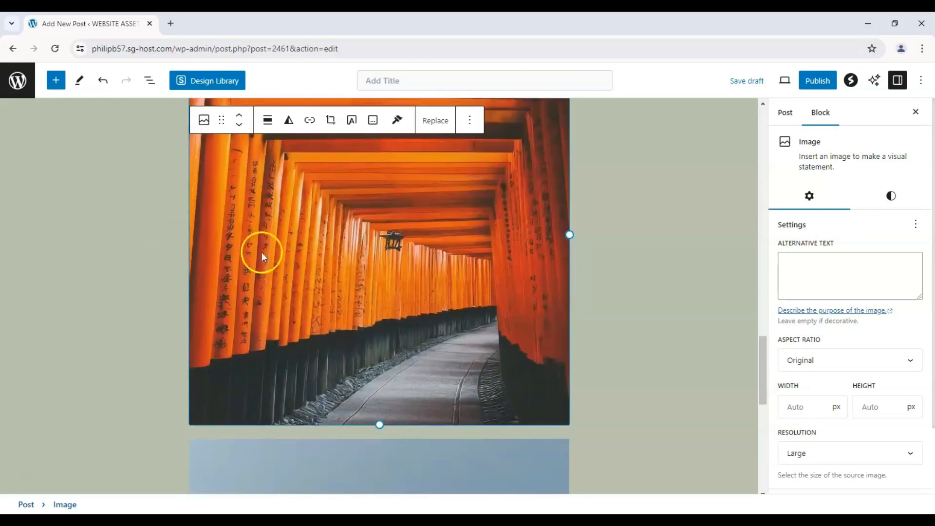
left_click(274, 244)
scroll(248, 257, "down", 5)
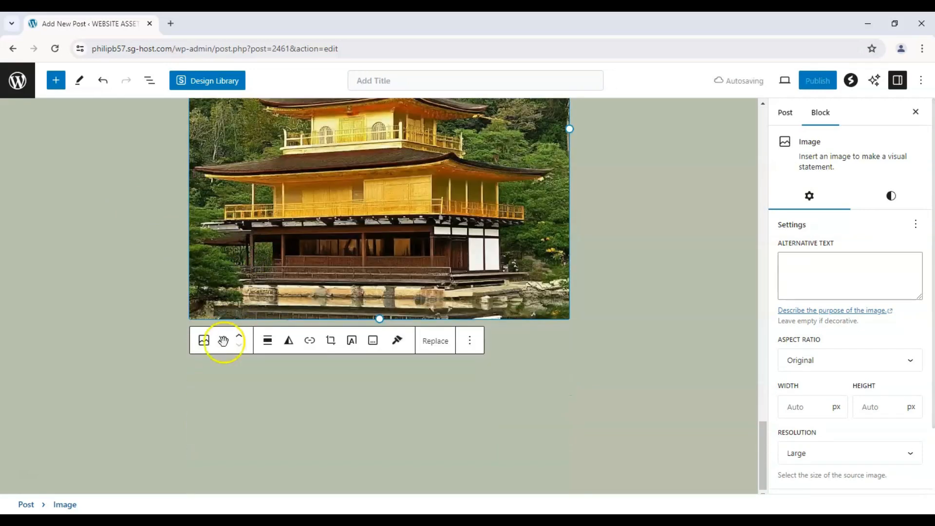
left_click_drag(223, 341, 280, 163)
scroll(182, 211, "down", 20)
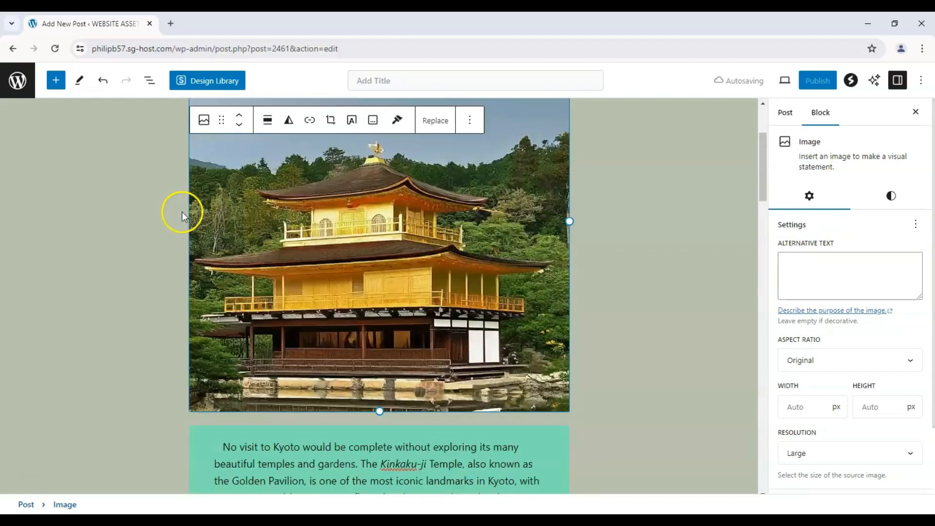
Step: Move the orange torii gate photo from below the phrase list to between the orange Gion paragraph and the pink paragraph
scroll(228, 204, "down", 10)
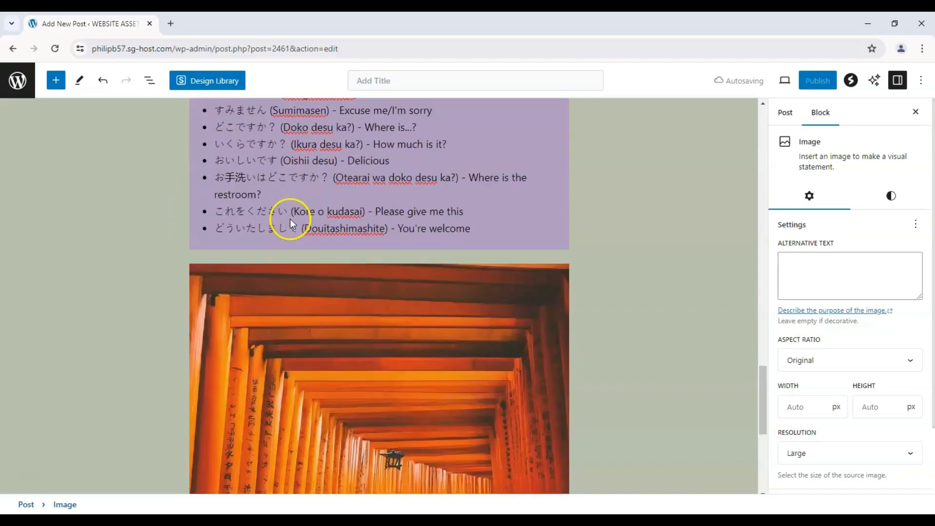
scroll(282, 226, "up", 2)
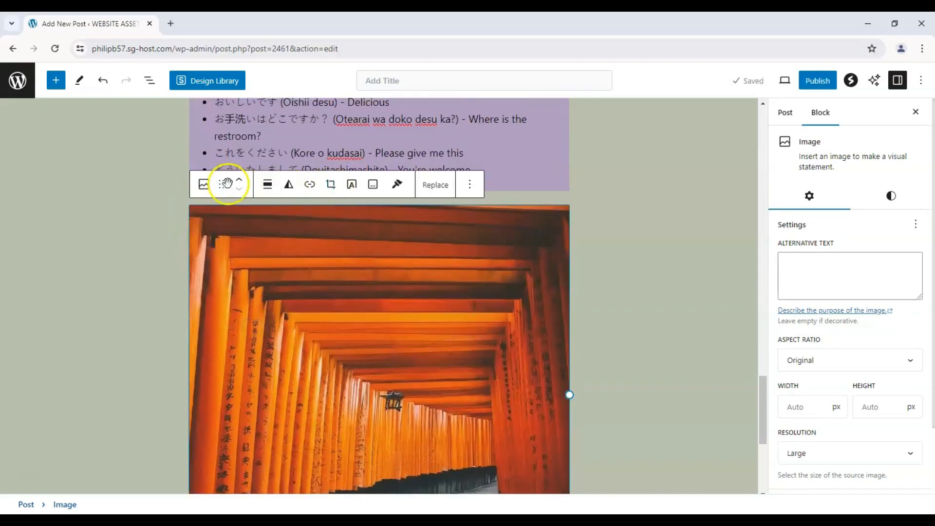
left_click_drag(233, 186, 286, 191)
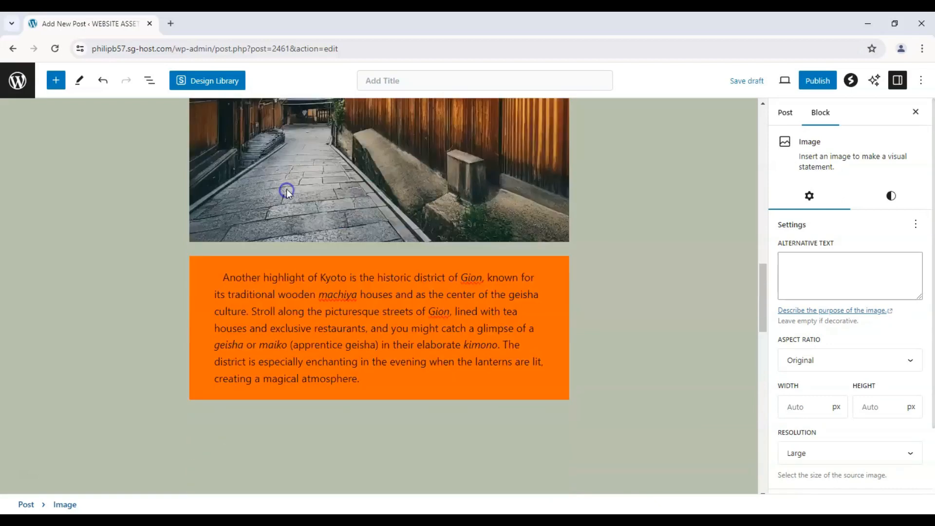
left_click(174, 241)
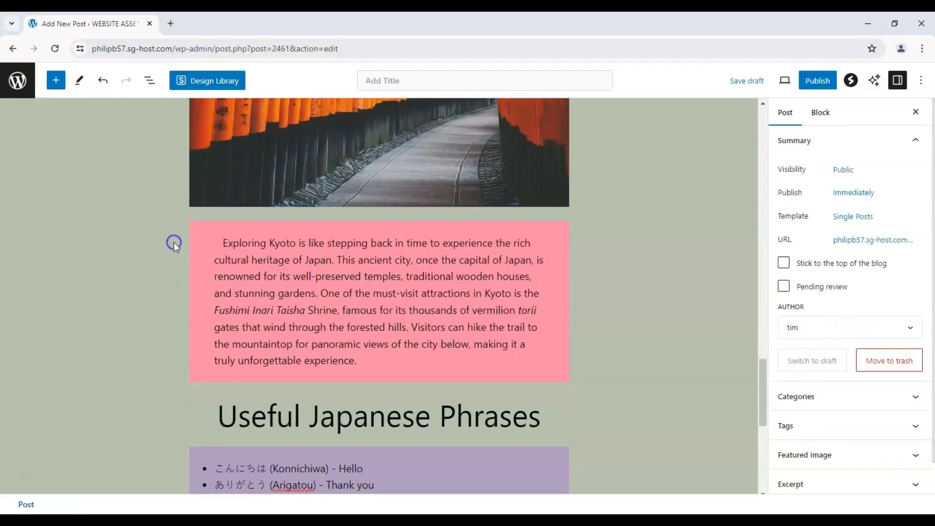
scroll(173, 242, "down", 8)
scroll(173, 241, "up", 12)
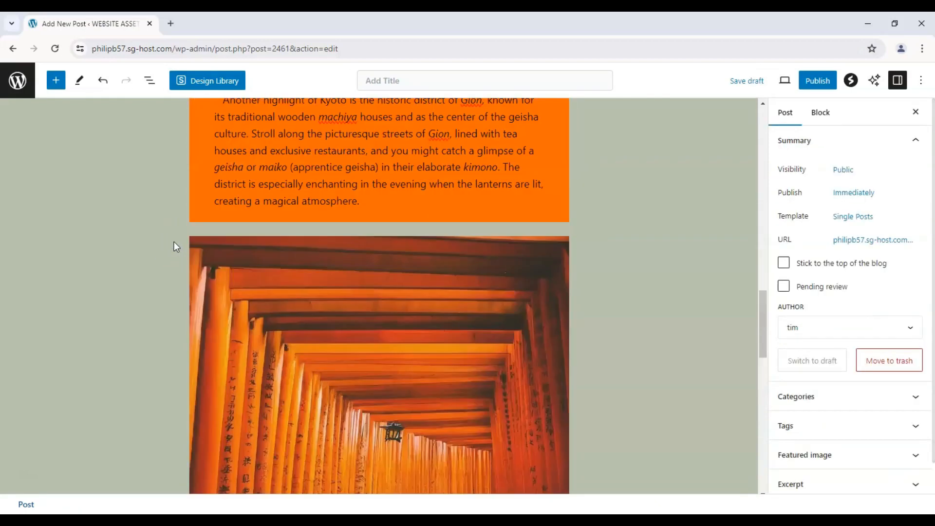
scroll(283, 238, "down", 3)
scroll(284, 238, "up", 10)
Step: Start cropping the Golden Pavilion photo below the "Exploring Kyoto" heading
left_click(316, 240)
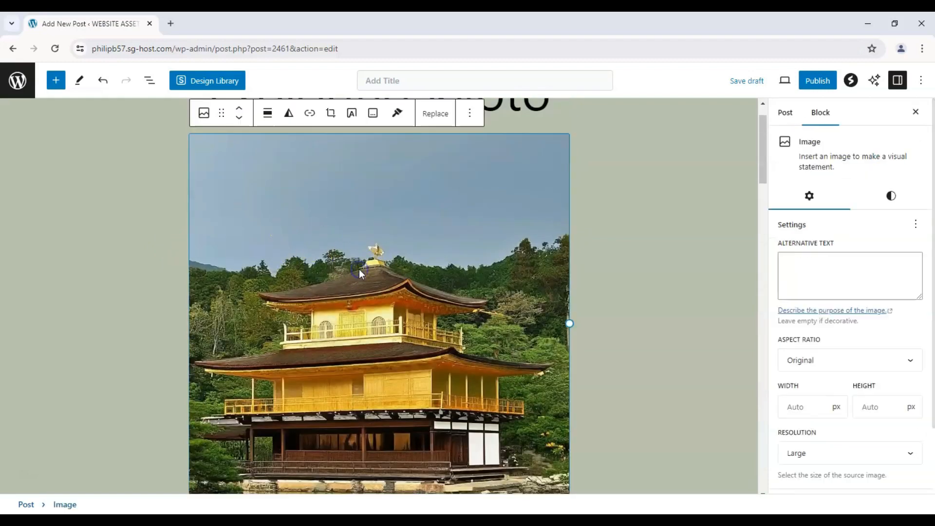
left_click(331, 113)
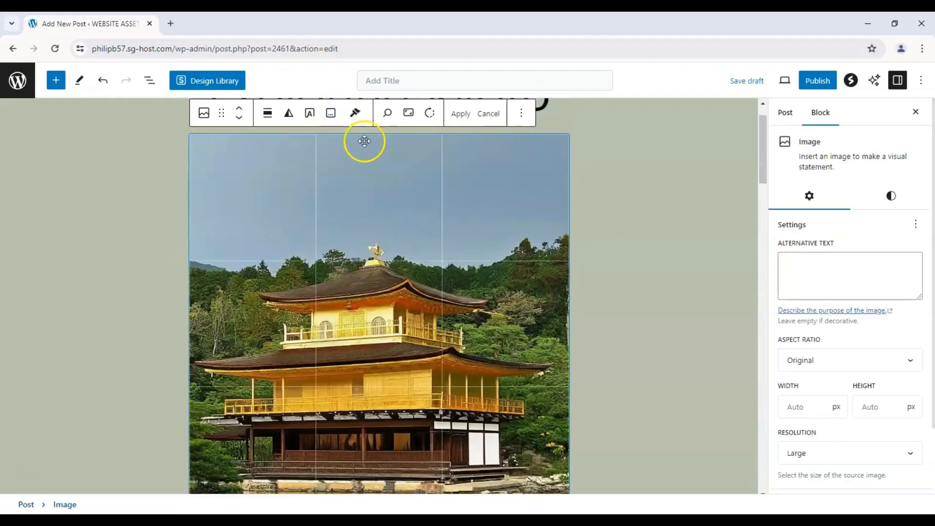
left_click_drag(763, 179, 768, 200)
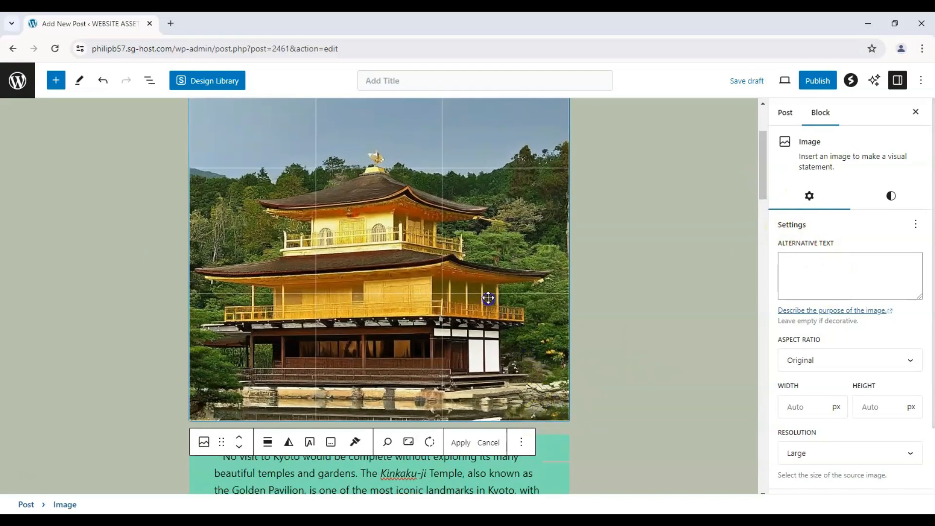
Step: Try a 16:9 landscape crop on the Golden Pavilion photo and reposition the picture inside the crop frame
left_click(409, 442)
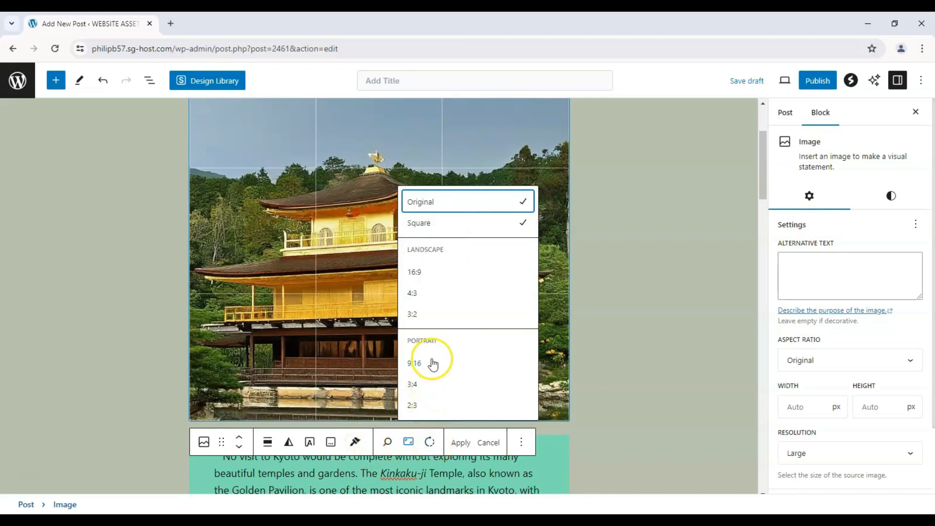
left_click(432, 271)
scroll(330, 298, "up", 3)
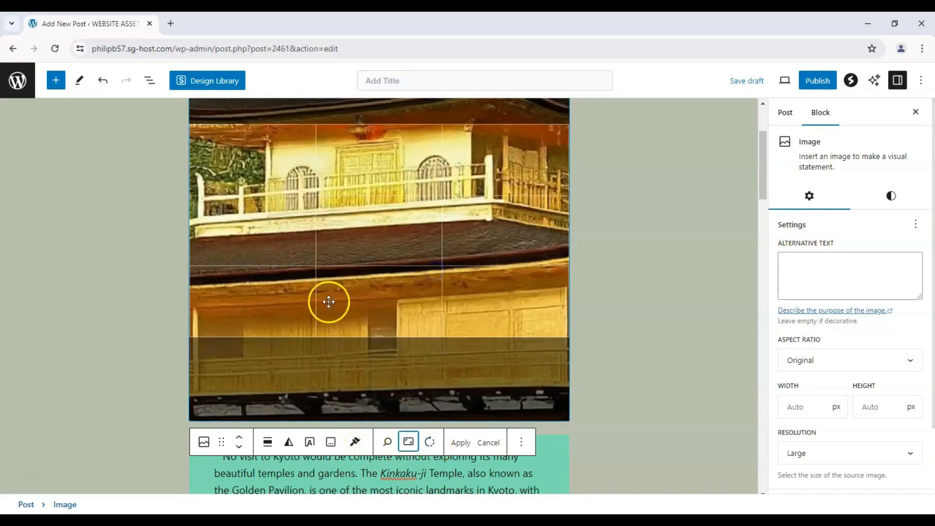
scroll(362, 326, "down", 3)
left_click_drag(389, 292, 527, 371)
scroll(397, 256, "up", 4)
scroll(433, 289, "down", 4)
Step: Try a 4:3 landscape crop on the Golden Pavilion photo and shift the picture within the frame
left_click(409, 442)
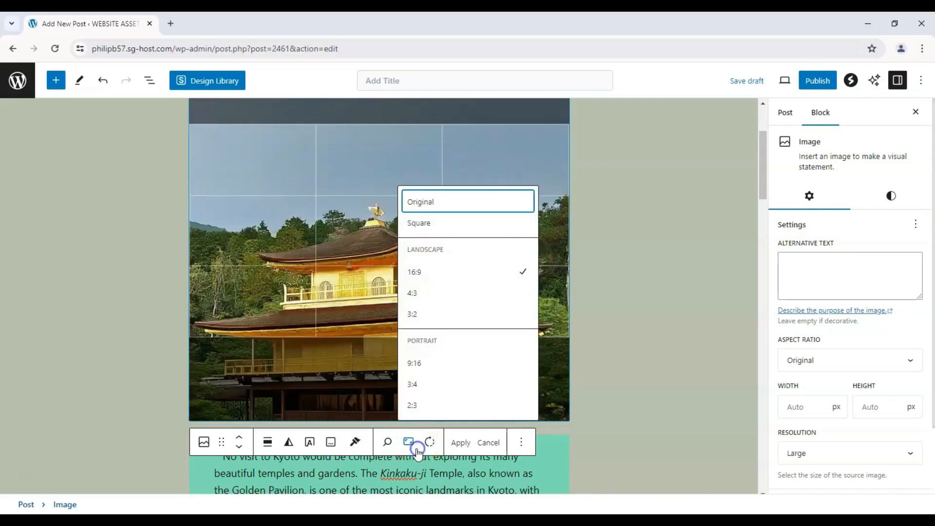
left_click(433, 294)
scroll(378, 250, "up", 4)
scroll(378, 250, "down", 4)
scroll(376, 273, "up", 3)
left_click_drag(376, 276, 408, 208)
Step: Crop the Golden Pavilion photo to the 3:2 landscape ratio, shifting the picture so the whole temple is framed, and apply it
left_click(409, 442)
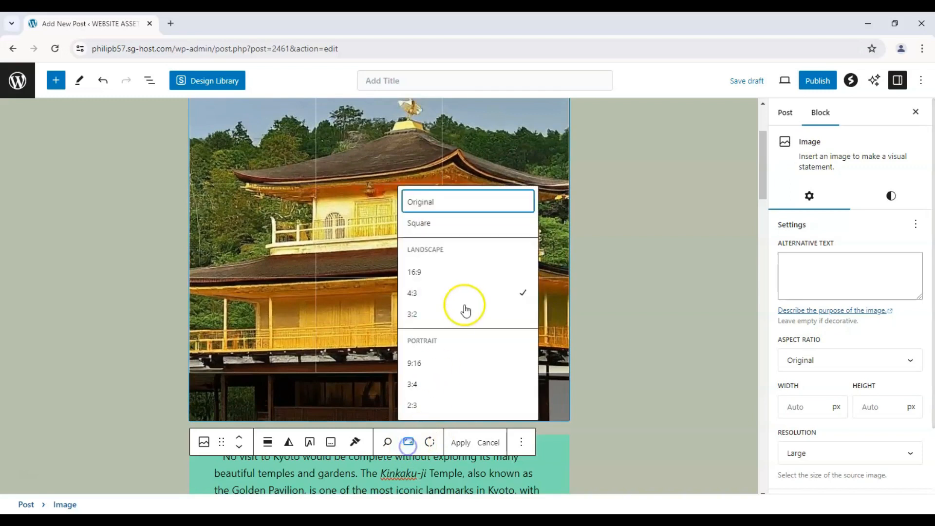
left_click(425, 313)
left_click_drag(361, 284, 388, 236)
scroll(374, 228, "down", 2)
scroll(115, 294, "up", 3)
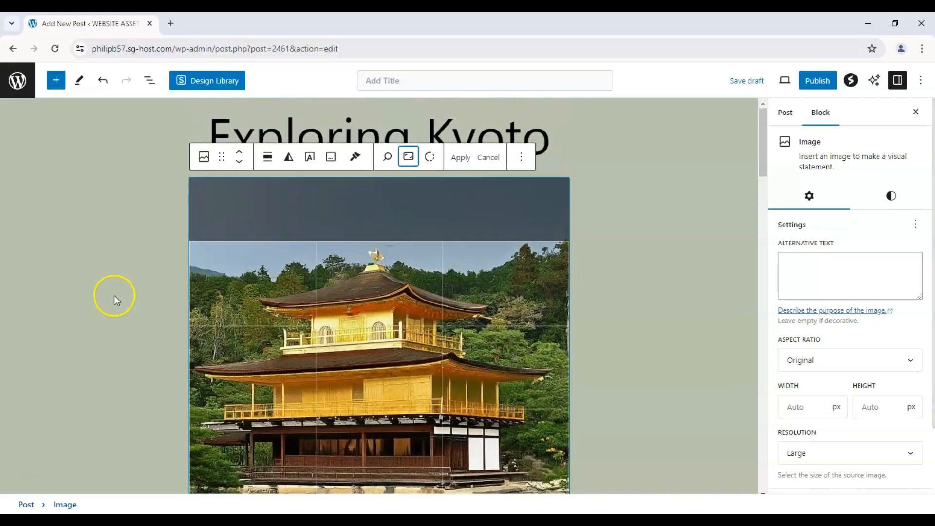
scroll(116, 295, "down", 1)
scroll(449, 190, "up", 1)
scroll(453, 191, "down", 1)
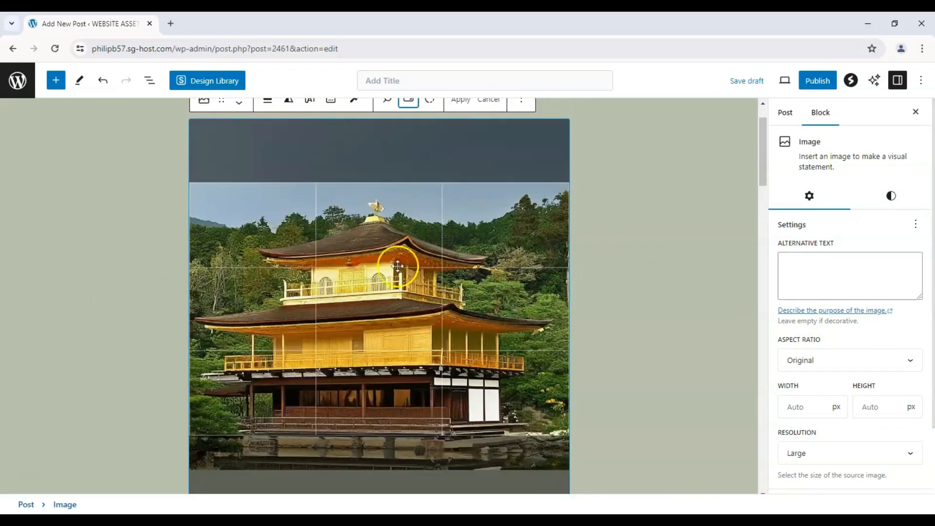
left_click_drag(382, 282, 387, 273)
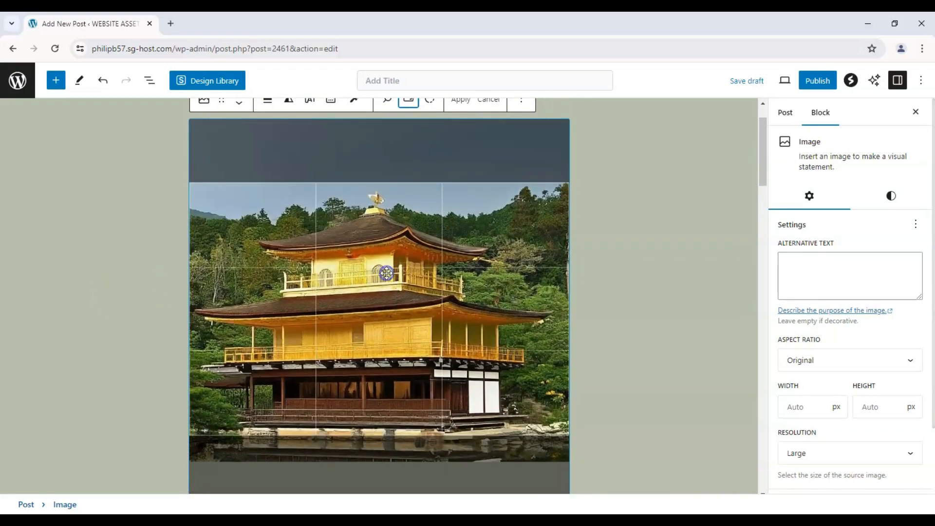
left_click(461, 100)
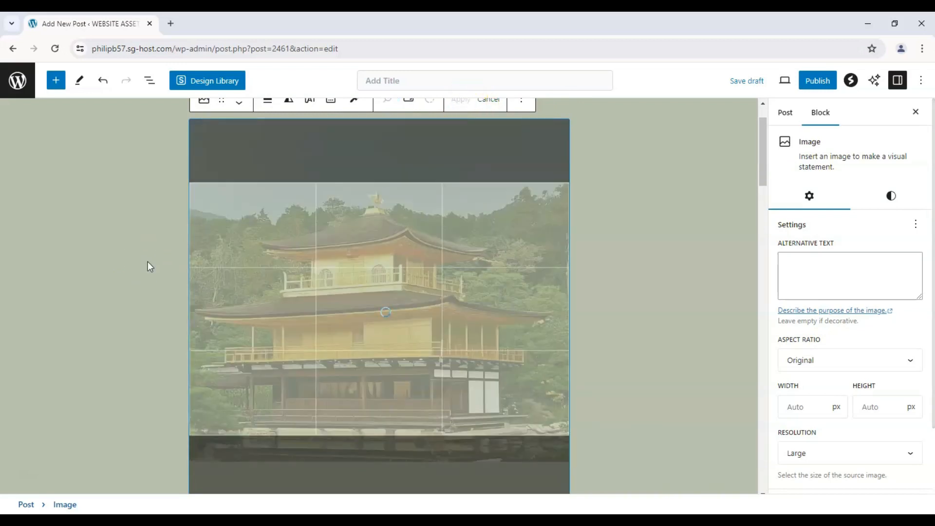
Step: Review the whole post to examine the cropped Golden Pavilion photo and the order of images, paragraphs and phrase list
scroll(148, 262, "down", 3)
scroll(149, 263, "up", 3)
scroll(307, 319, "up", 3)
scroll(344, 318, "down", 3)
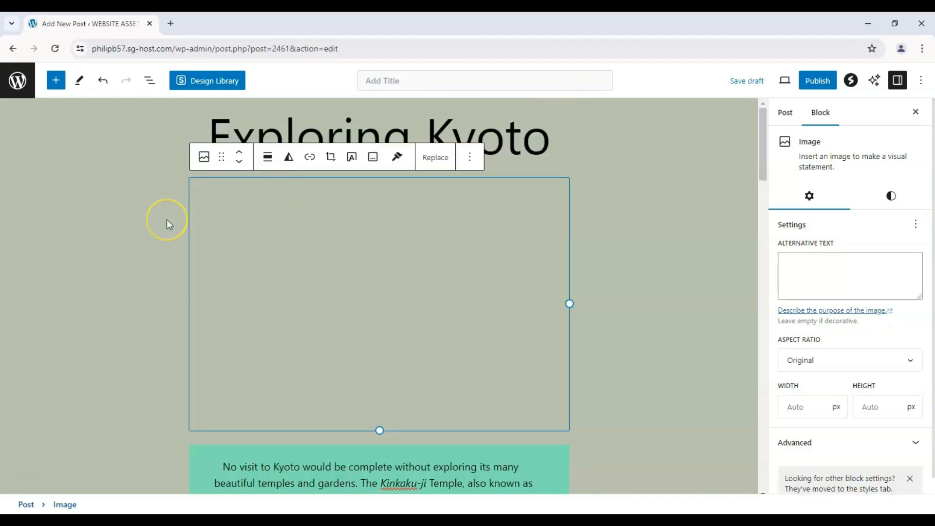
left_click(166, 219)
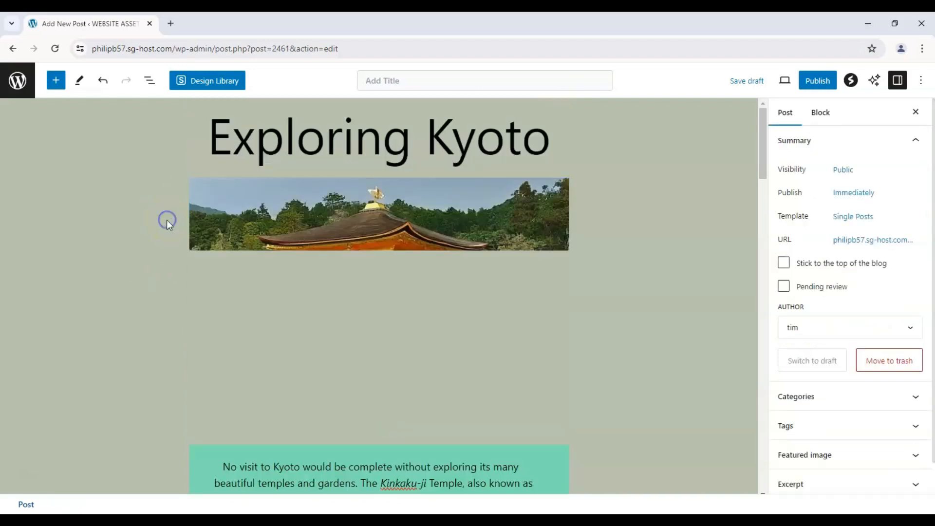
scroll(167, 220, "down", 10)
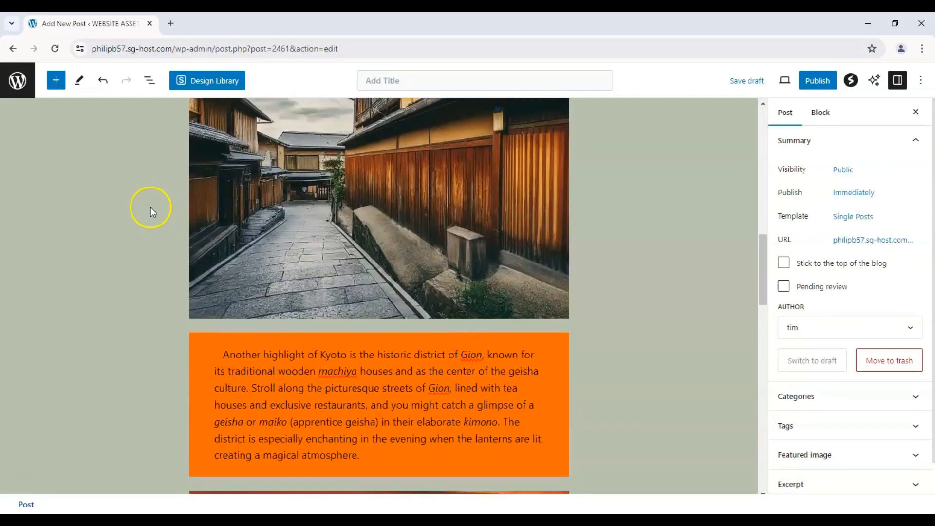
scroll(153, 210, "down", 15)
scroll(154, 211, "up", 7)
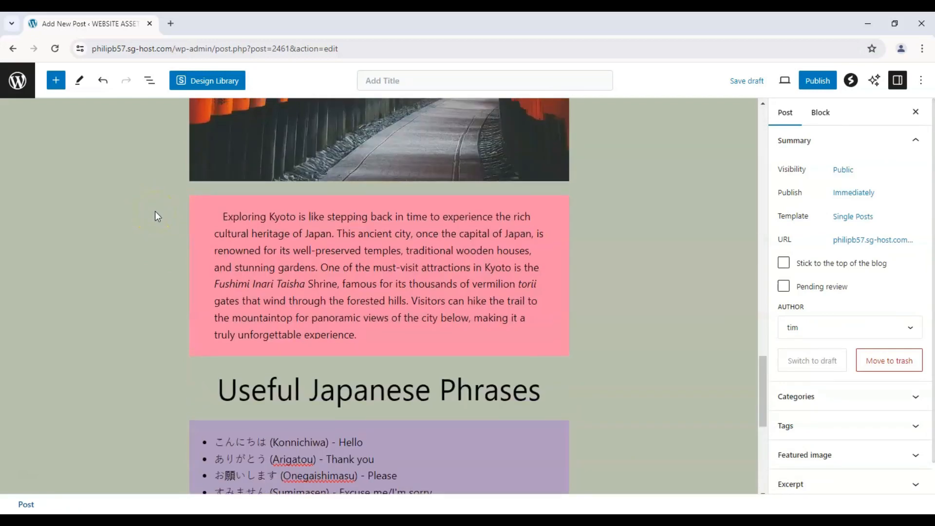
scroll(155, 211, "up", 15)
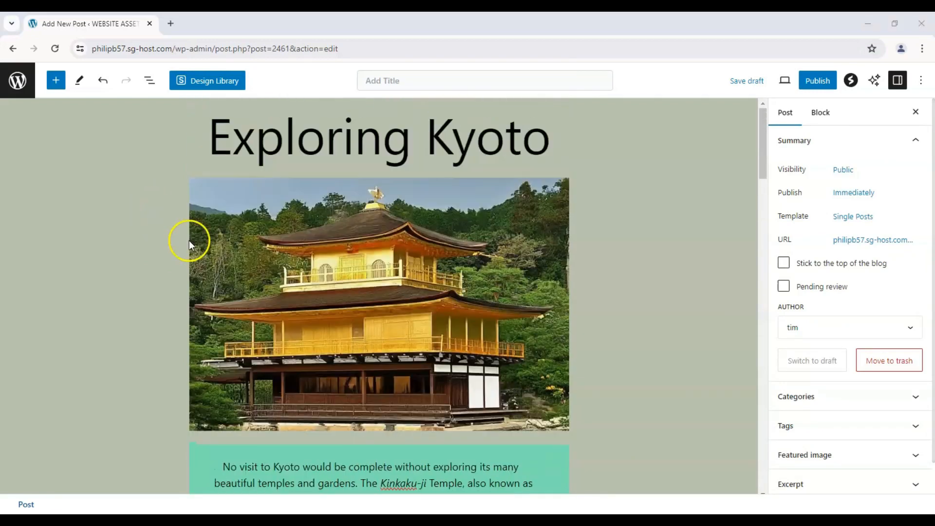
scroll(189, 241, "down", 20)
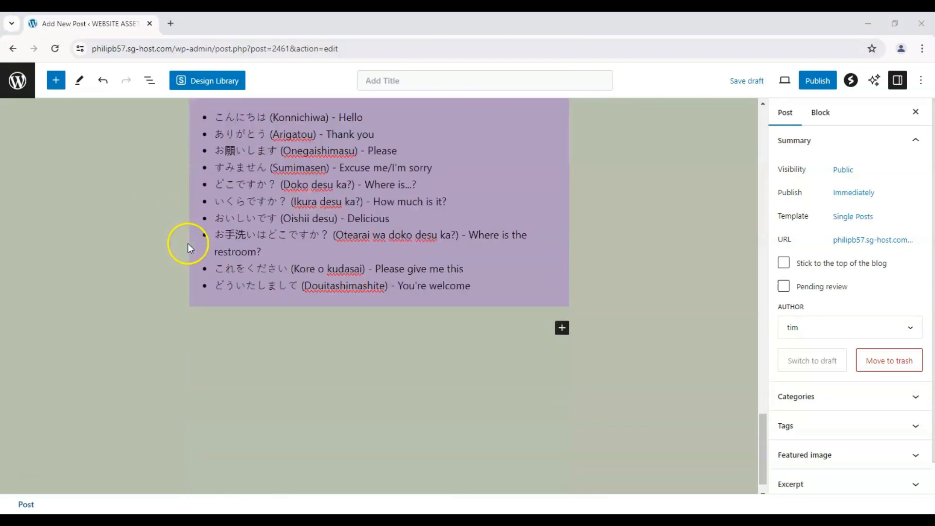
scroll(188, 243, "up", 20)
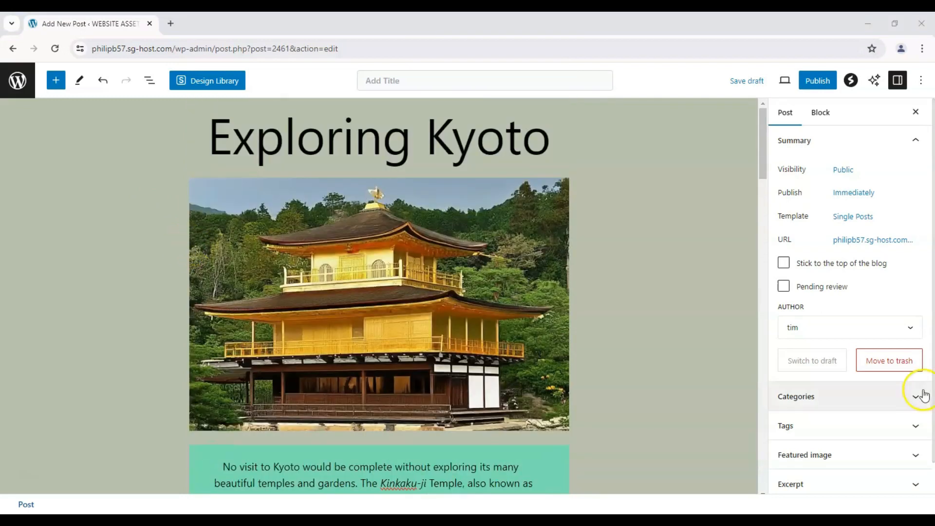
Step: Add the tags kyoto, japan and travel to the post
left_click(909, 457)
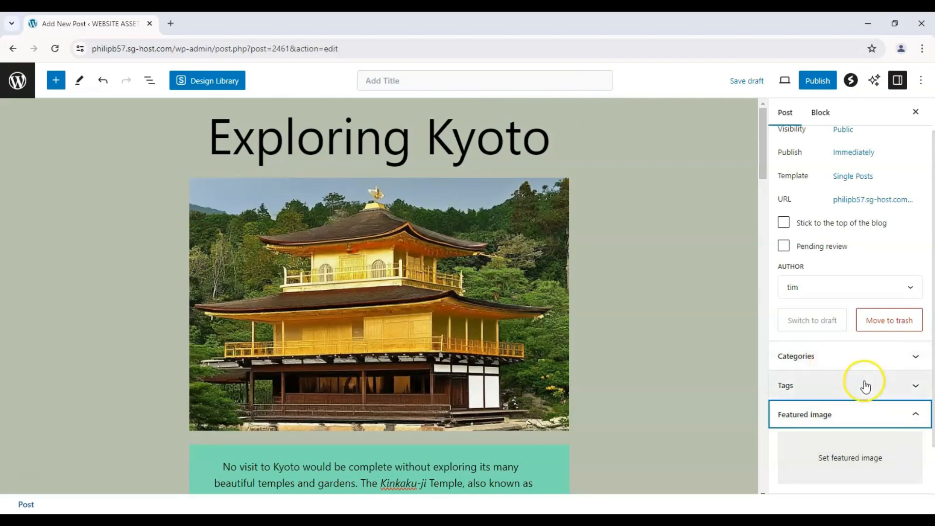
left_click(864, 386)
left_click(834, 424)
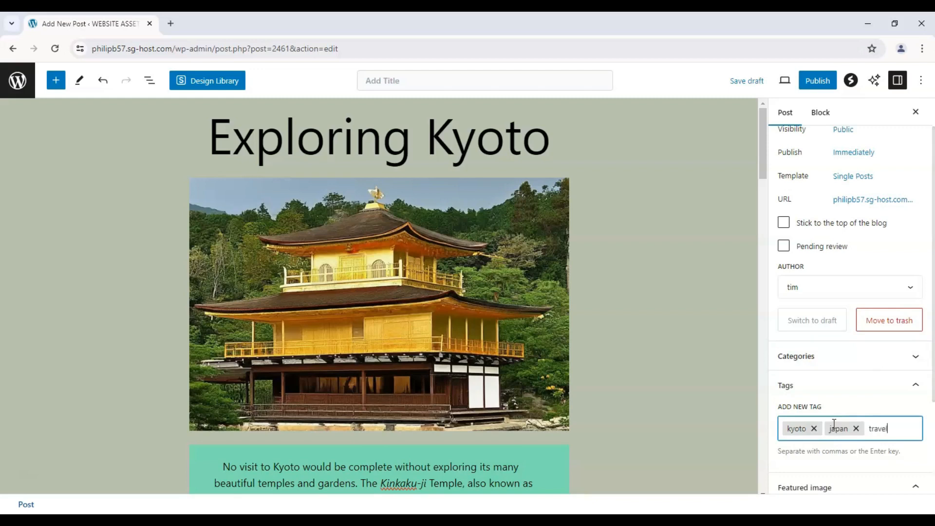
key("Return")
Step: Expand the post's category settings and enter travel as the name of a new category to add
left_click(911, 356)
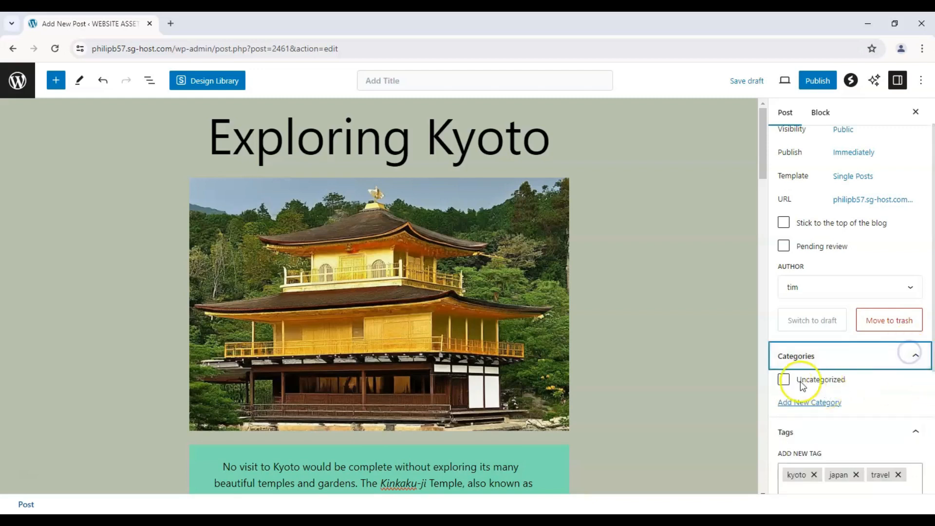
left_click(804, 402)
left_click(831, 437)
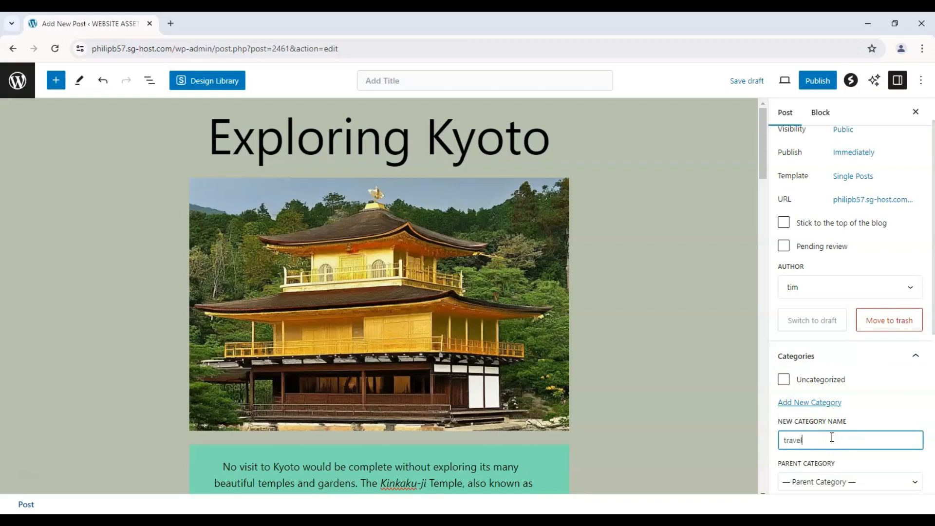
type("travel")
scroll(827, 435, "down", 2)
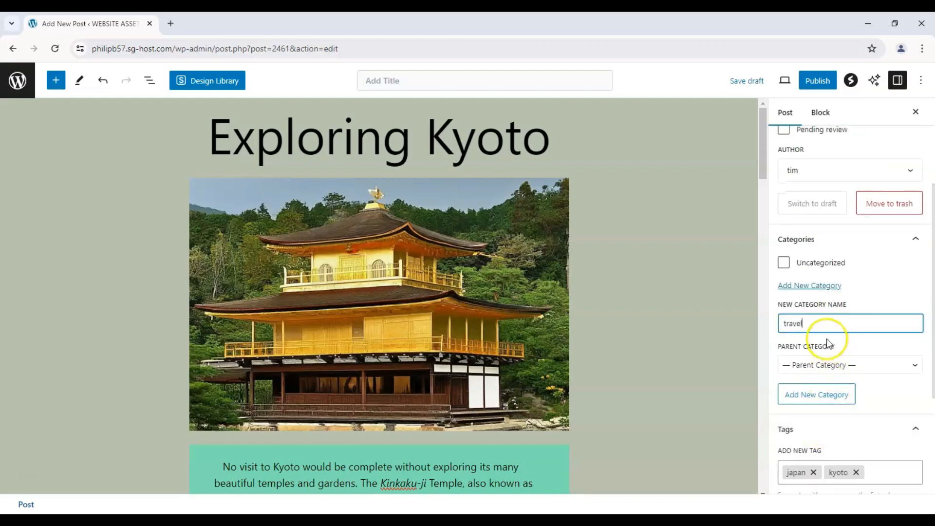
left_click(821, 395)
Step: Retry adding the travel category, choosing Uncategorized as the parent category
left_click(821, 322)
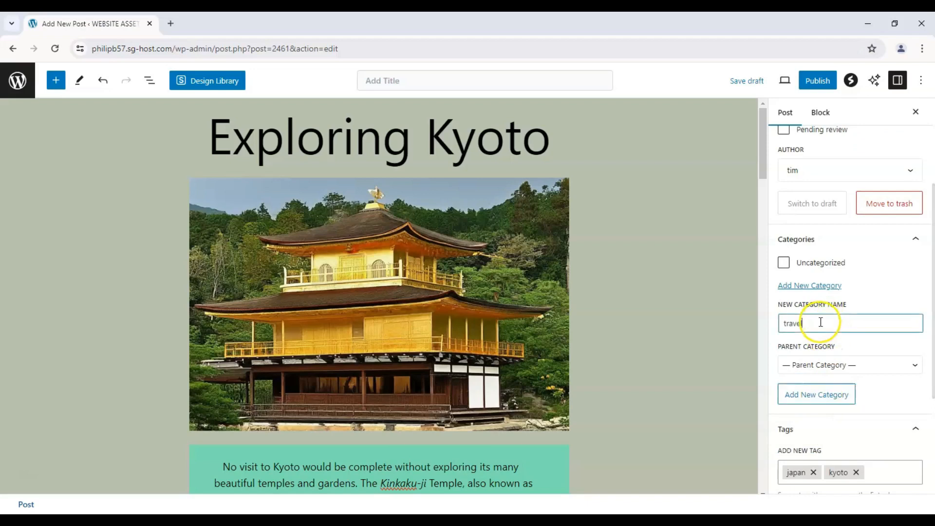
left_click(820, 392)
left_click(820, 286)
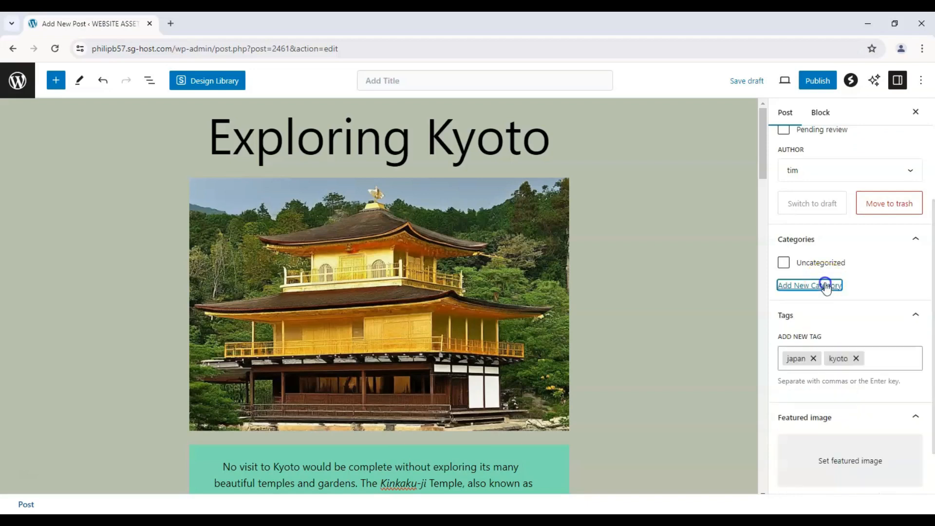
left_click(820, 286)
left_click(817, 319)
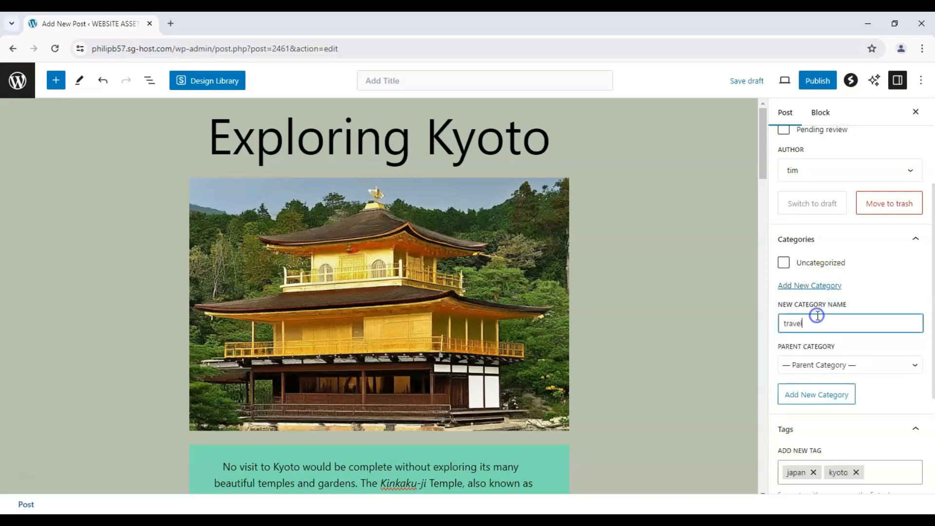
left_click(830, 365)
left_click(826, 392)
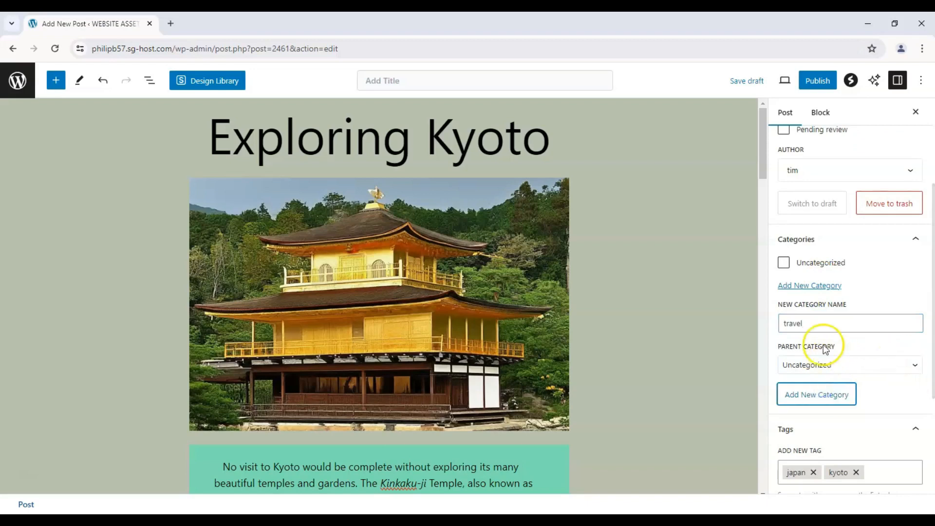
scroll(818, 326, "down", 3)
scroll(835, 304, "up", 3)
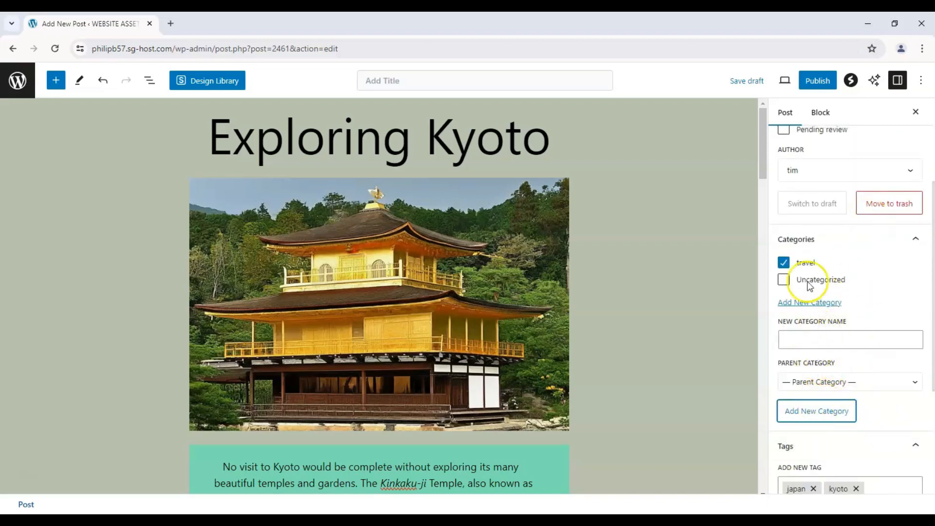
Step: Set the photo of the red pagoda overlooking the city from the Media Library as the post's featured image
scroll(880, 281, "down", 4)
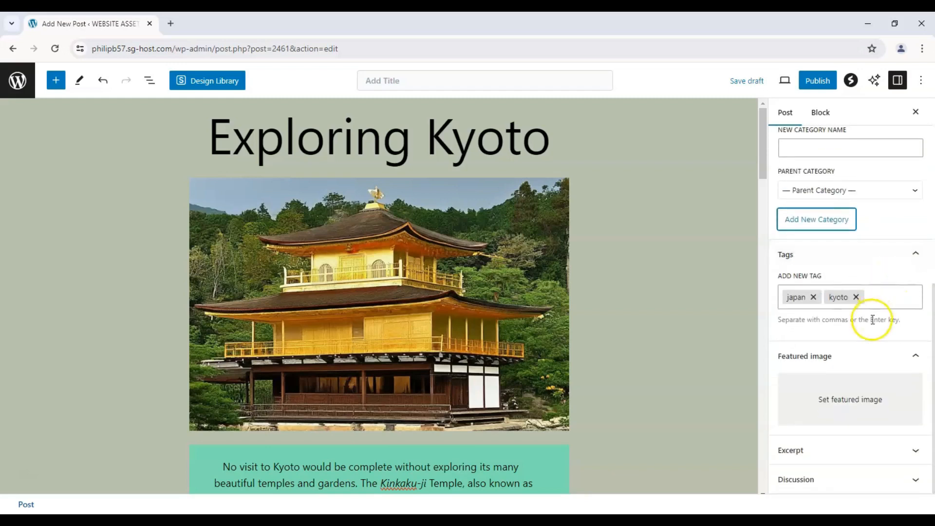
scroll(303, 250, "down", 2)
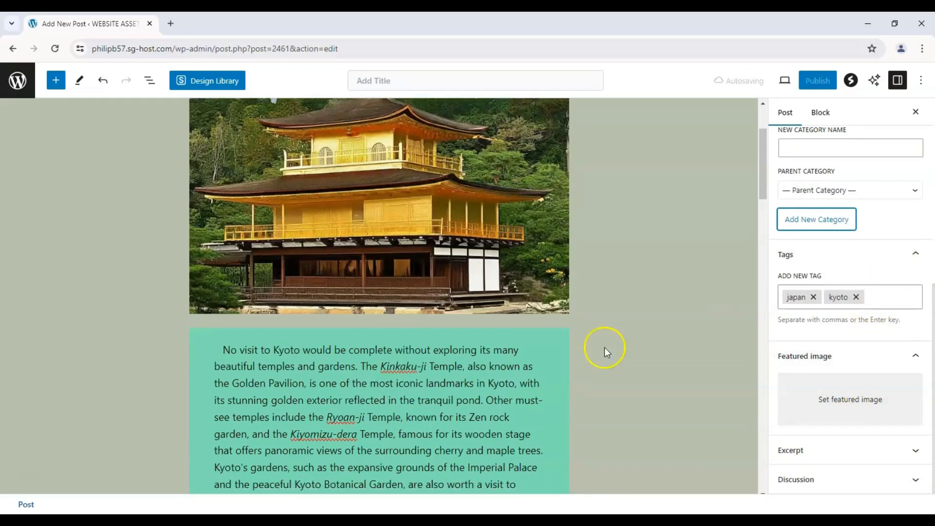
left_click(796, 407)
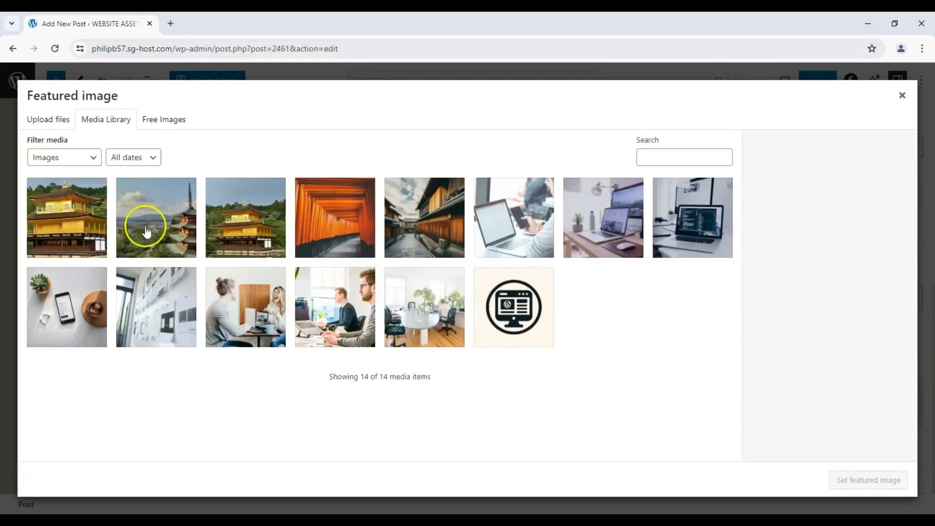
left_click(146, 226)
left_click(872, 480)
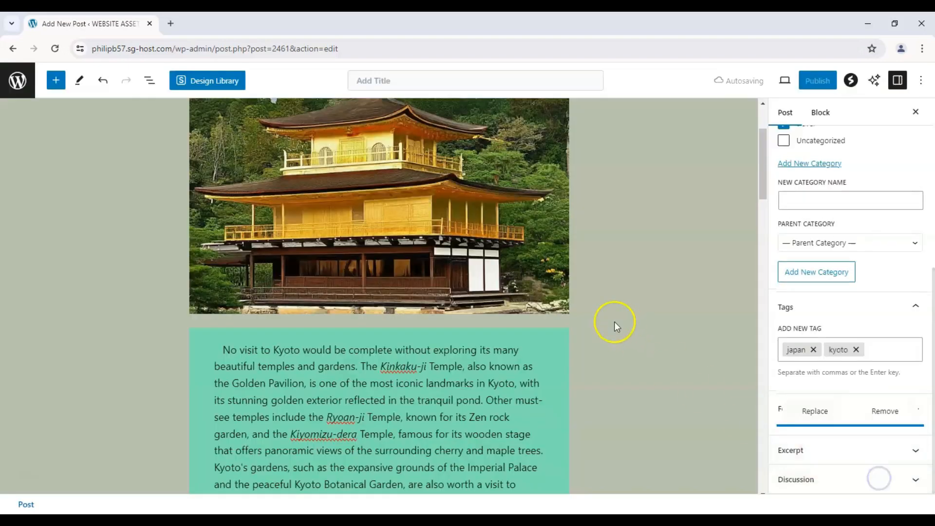
scroll(615, 317, "up", 1)
scroll(615, 314, "up", 2)
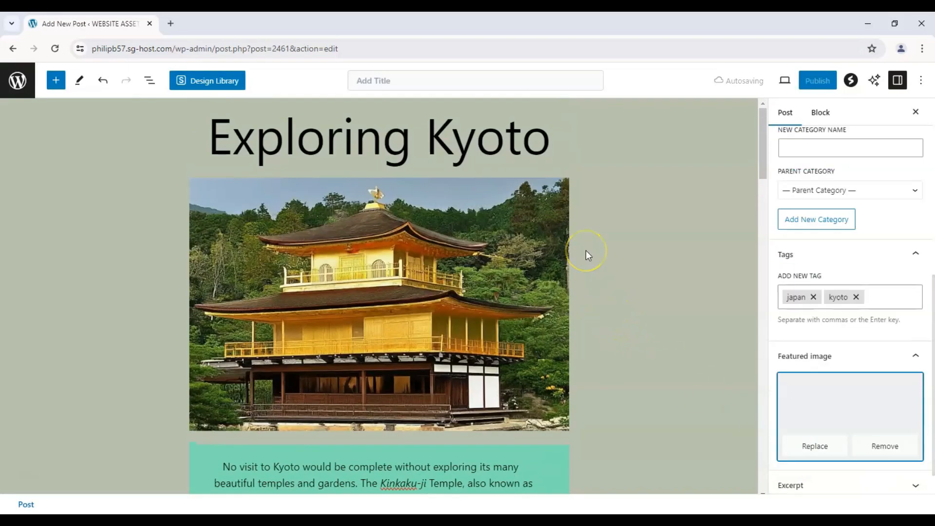
scroll(567, 250, "down", 3)
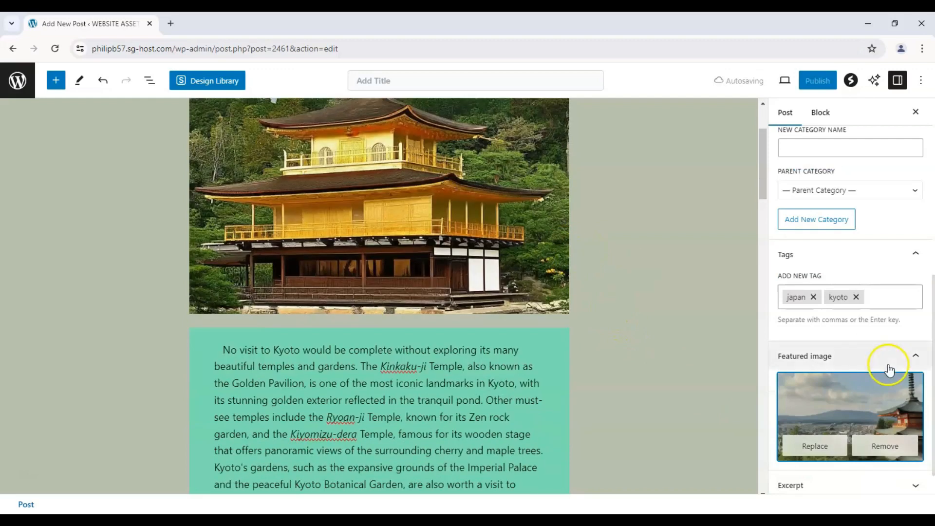
Step: Expand the excerpt setting and copy the pink paragraph's first sentence, "Exploring Kyoto is like stepping back in time to experience the rich cultural heritage of Japan."
scroll(886, 372, "down", 1)
left_click(819, 456)
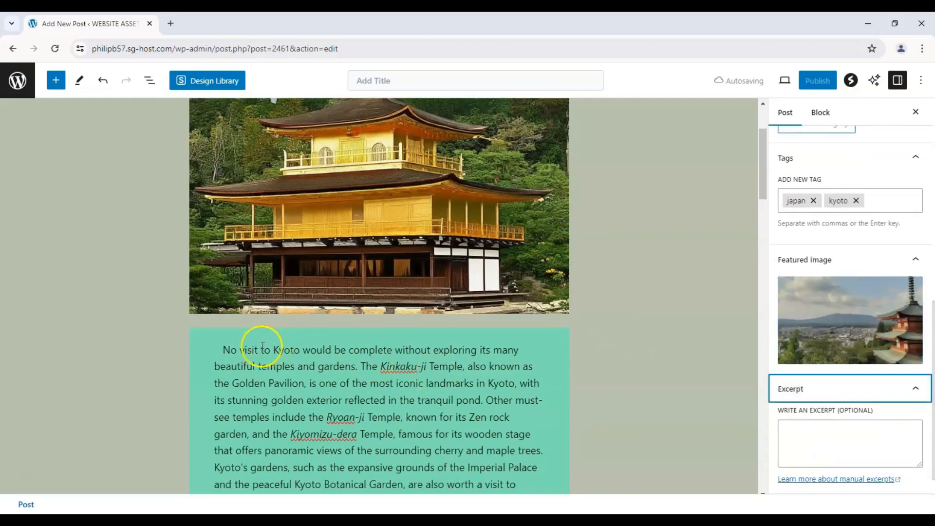
scroll(229, 311, "down", 4)
scroll(232, 304, "down", 5)
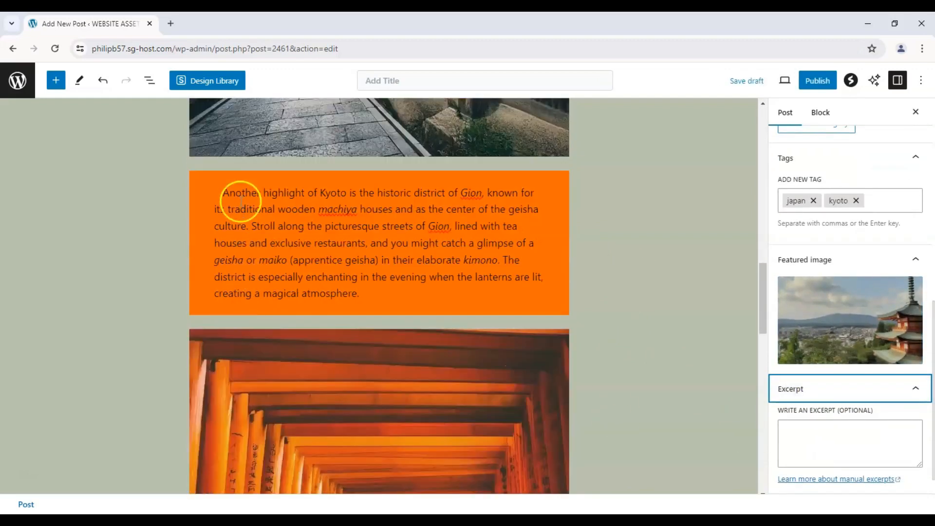
scroll(237, 204, "down", 5)
left_click_drag(221, 337, 342, 355)
key("ctrl+c")
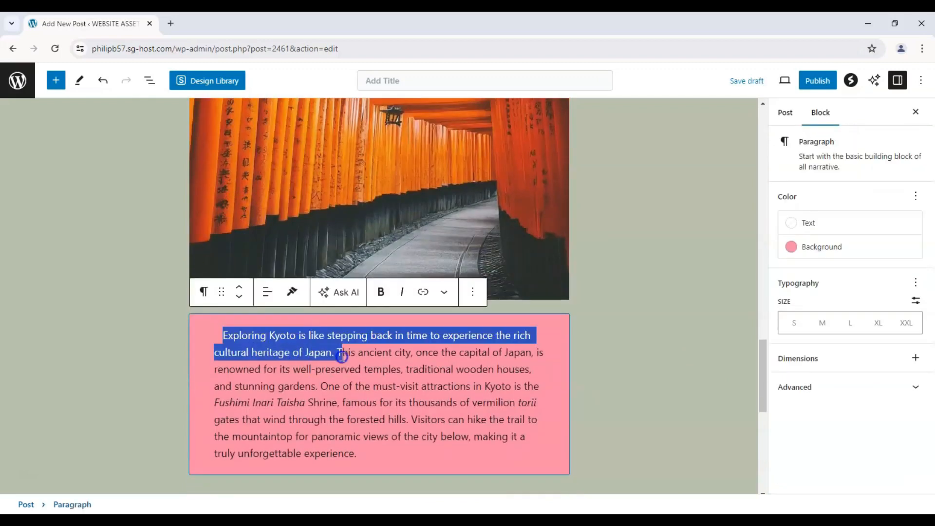
left_click(831, 390)
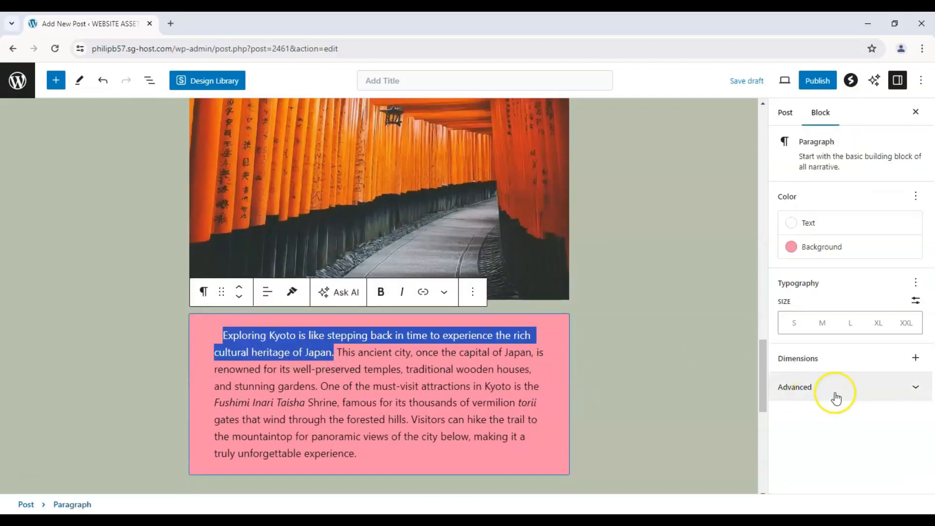
scroll(652, 185, "up", 10)
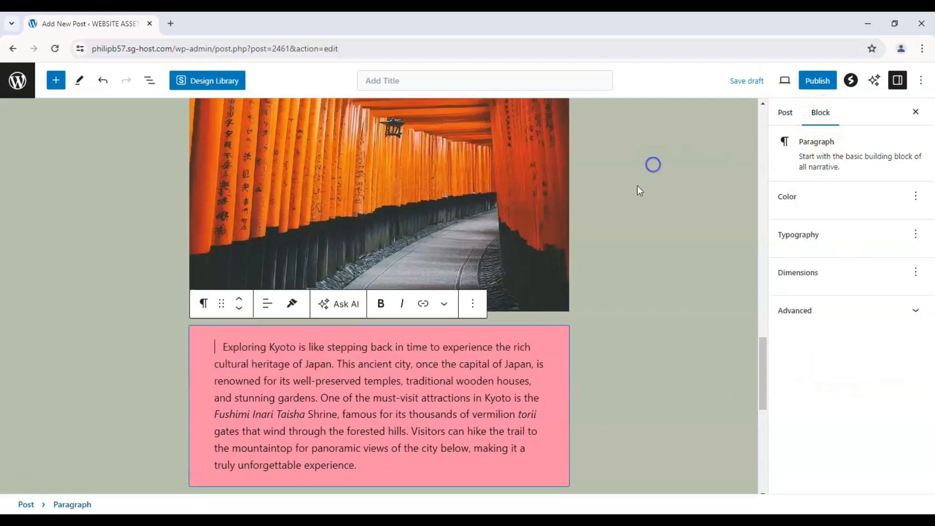
Step: Paste the copied sentence into the post settings as the post's excerpt
left_click(784, 112)
scroll(811, 438, "down", 7)
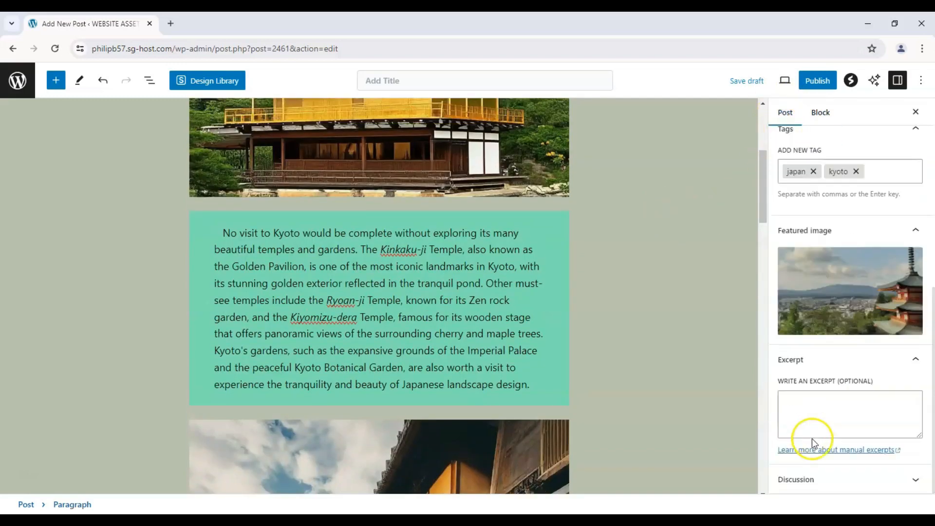
left_click(812, 408)
key("ctrl+v")
scroll(709, 332, "up", 5)
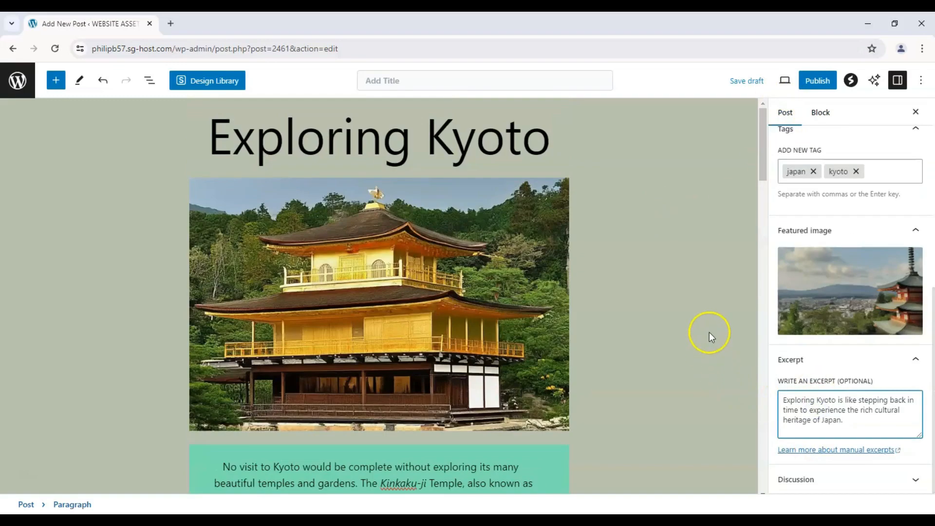
left_click(667, 287)
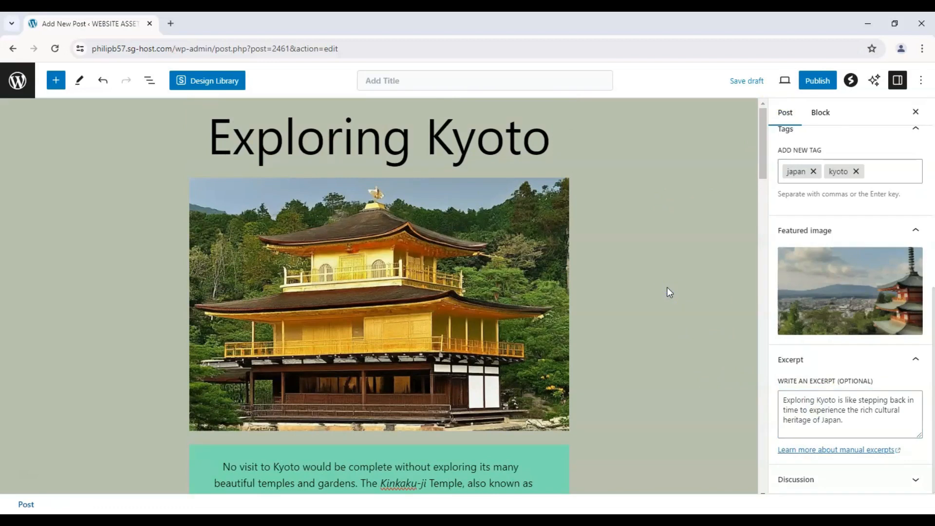
Step: Preview the post in a new tab and examine its images, paragraphs, phrase list, category, tags and comment form
left_click(784, 84)
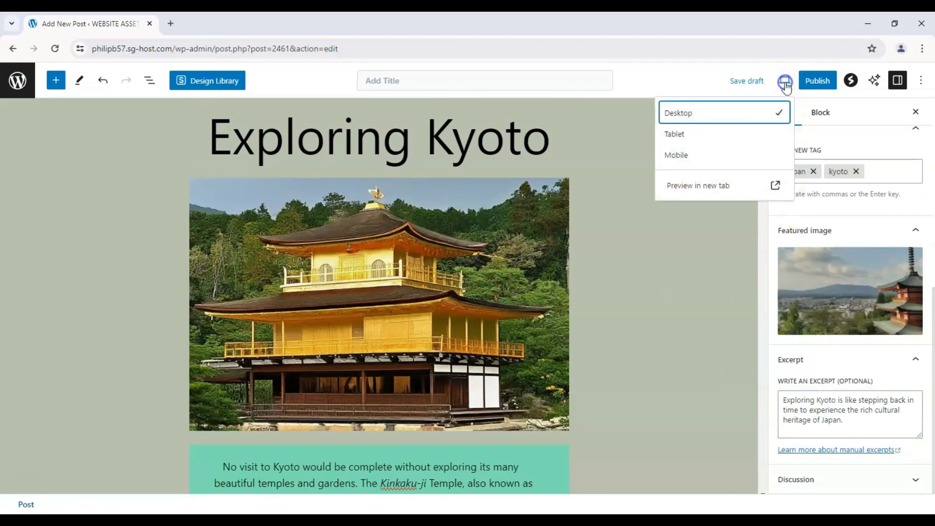
left_click(690, 184)
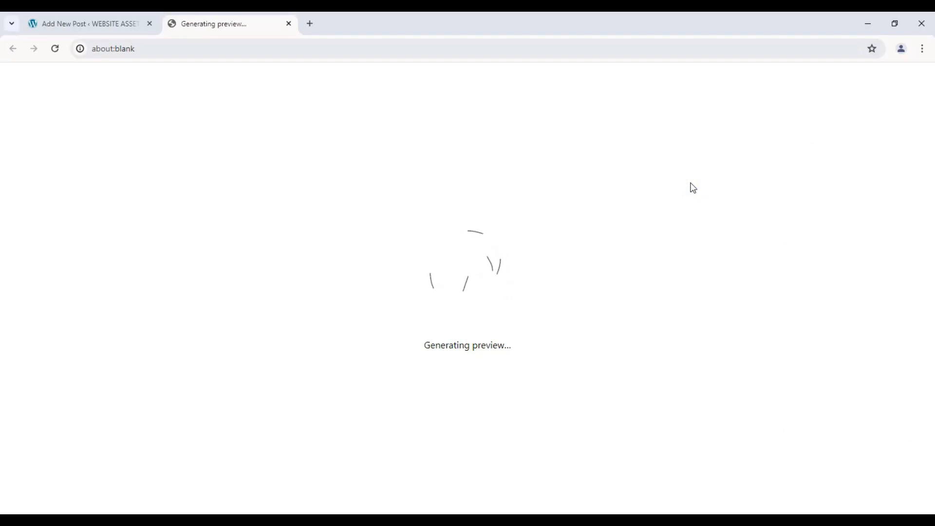
scroll(682, 185, "down", 10)
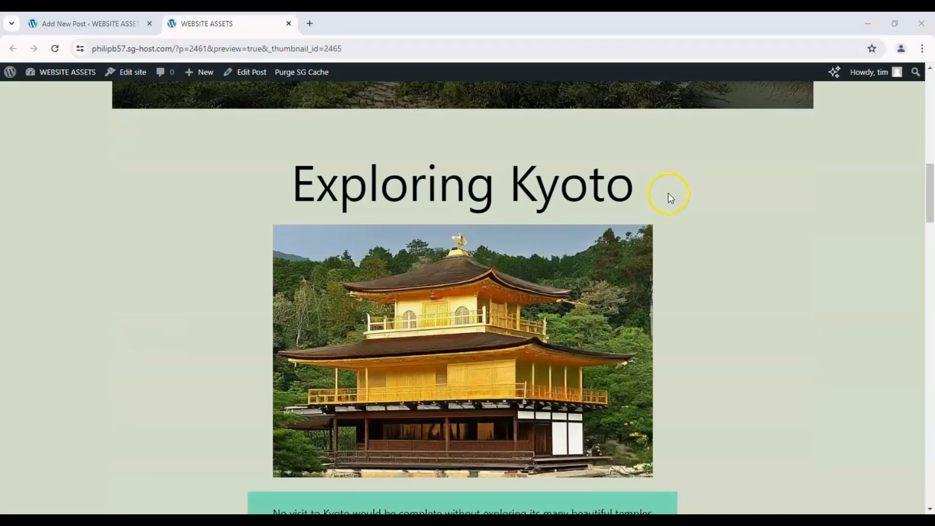
scroll(668, 193, "down", 20)
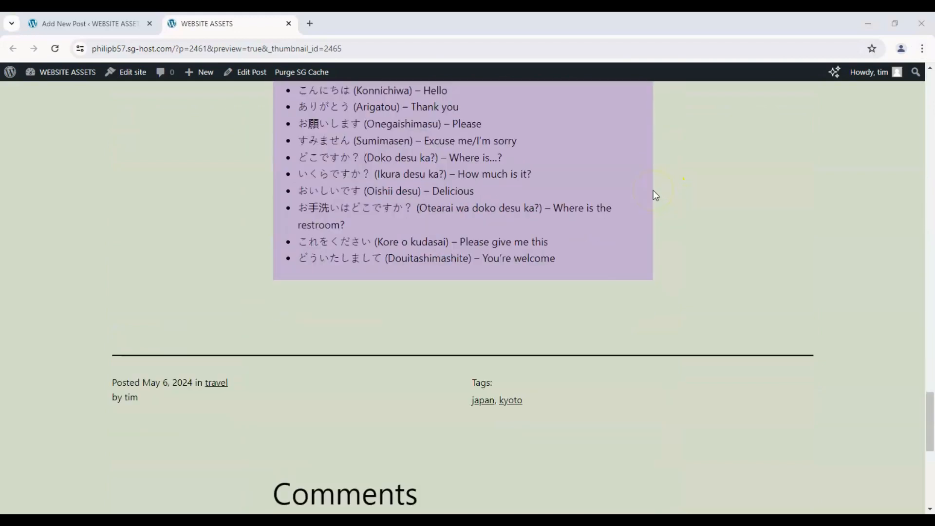
scroll(652, 190, "down", 8)
scroll(651, 191, "up", 6)
scroll(650, 192, "down", 5)
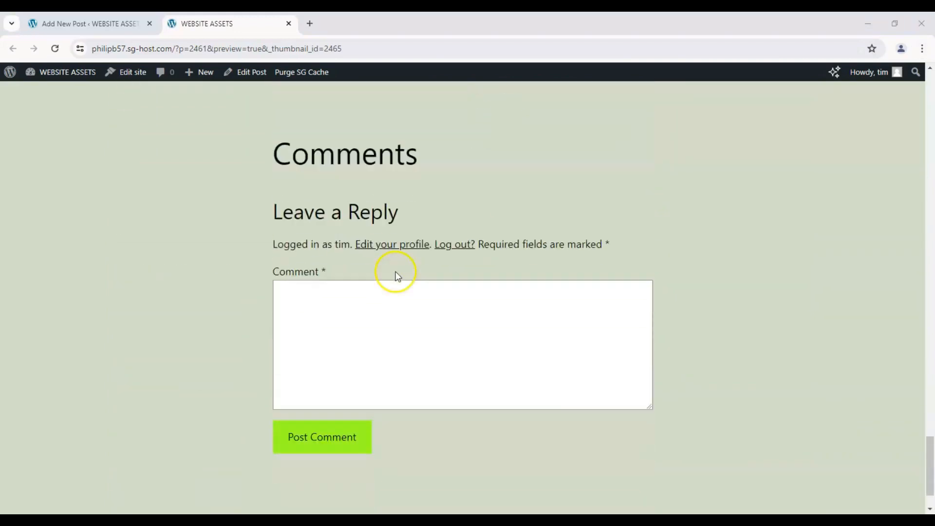
scroll(210, 233, "down", 2)
scroll(210, 230, "up", 6)
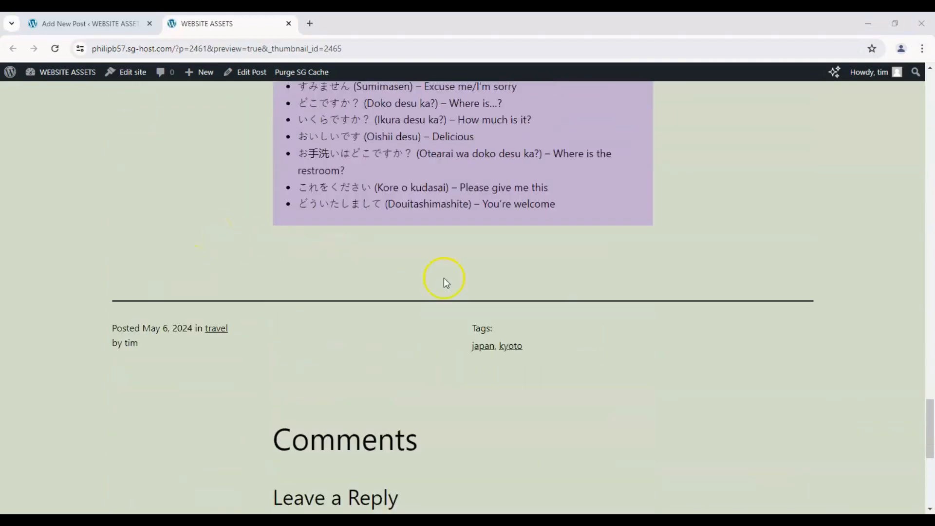
scroll(589, 329, "up", 6)
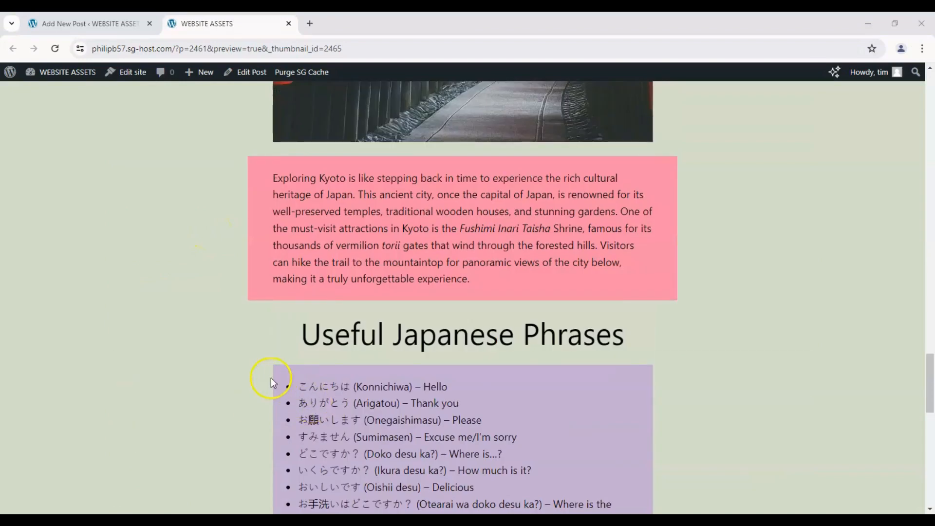
scroll(271, 377, "down", 5)
scroll(257, 355, "up", 6)
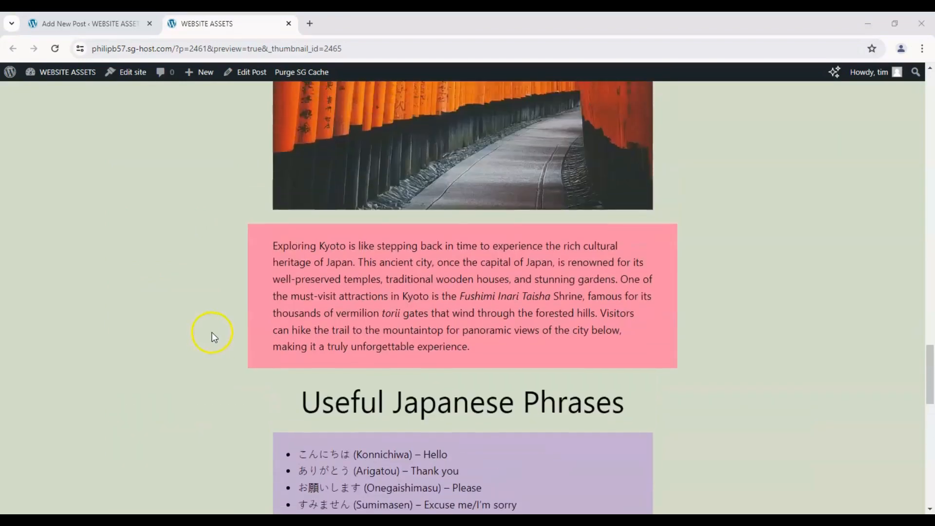
scroll(224, 323, "up", 10)
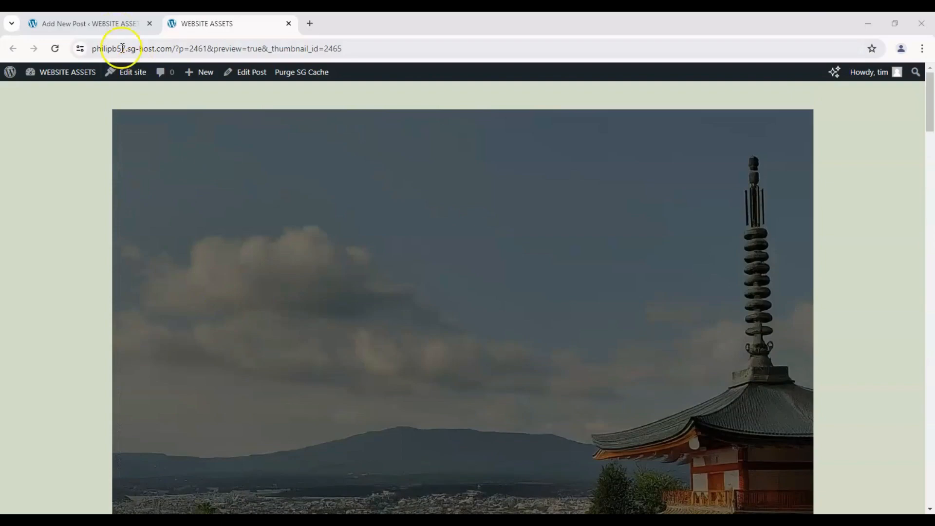
Step: Return to the post editor and publish the post with public visibility, confirming the pre-publish check
left_click(90, 24)
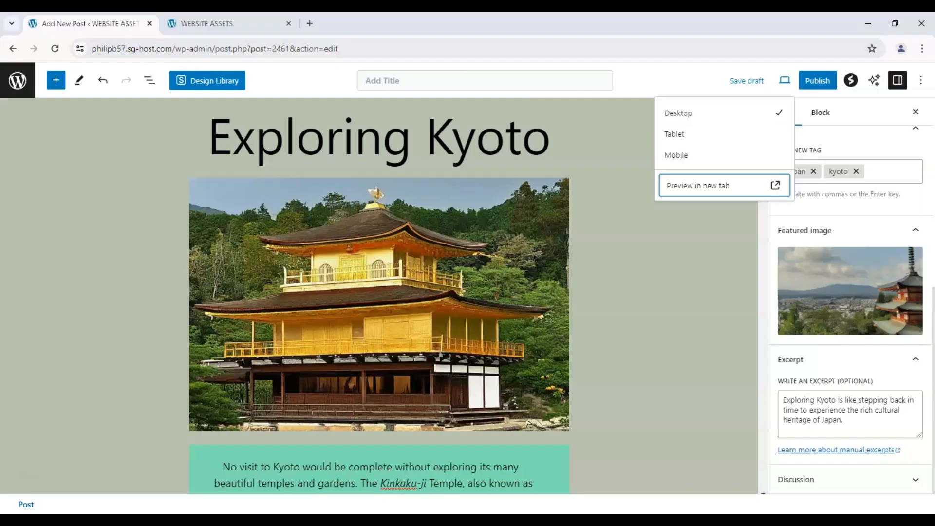
left_click(813, 82)
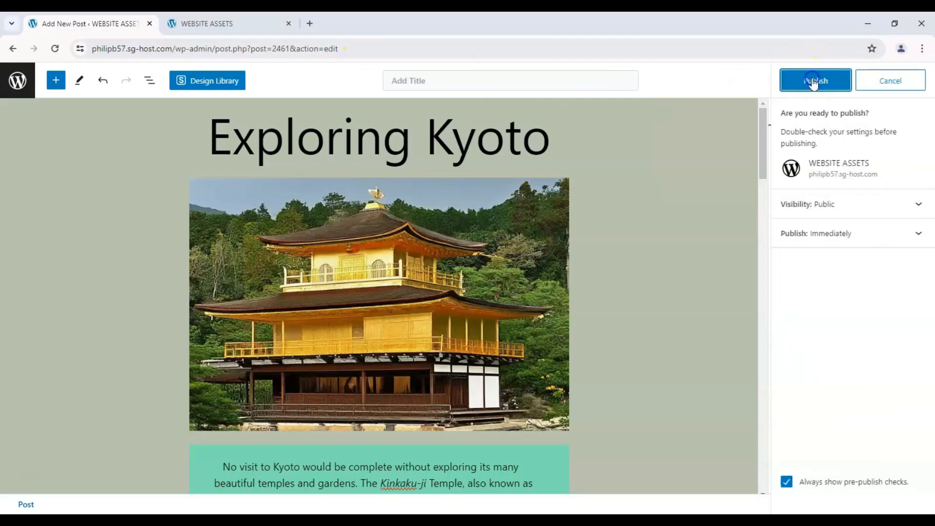
left_click(813, 82)
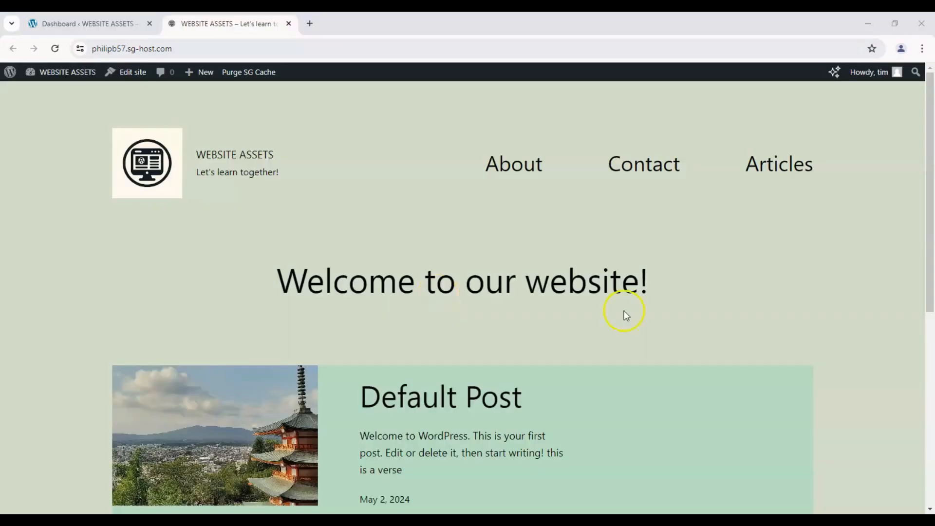
Step: Examine the website's home page listing, checking the Kyoto post's featured image, excerpt and date
scroll(600, 266, "down", 3)
scroll(531, 292, "up", 1)
scroll(448, 302, "down", 3)
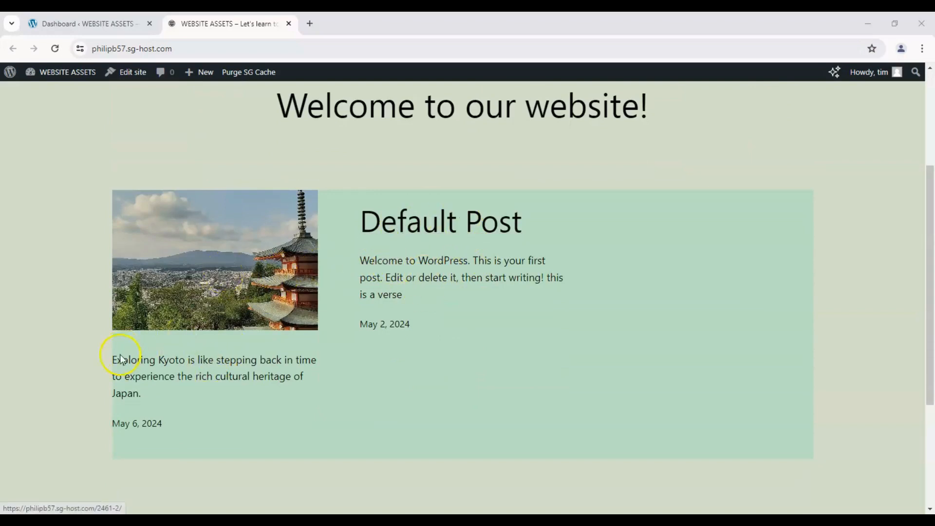
left_click_drag(120, 362, 200, 392)
left_click(197, 389)
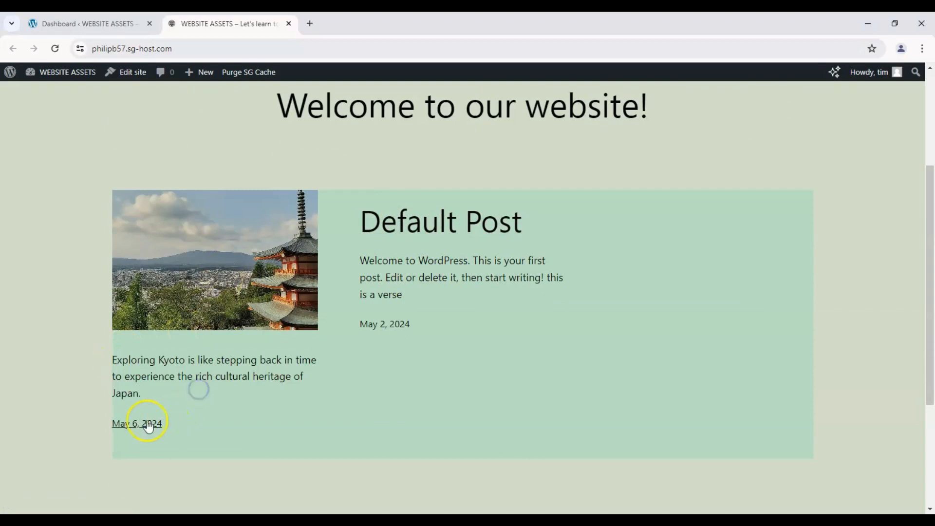
Step: Open the published Kyoto post from the home page listing, examine it down to the comment form and close the site tab
left_click(227, 287)
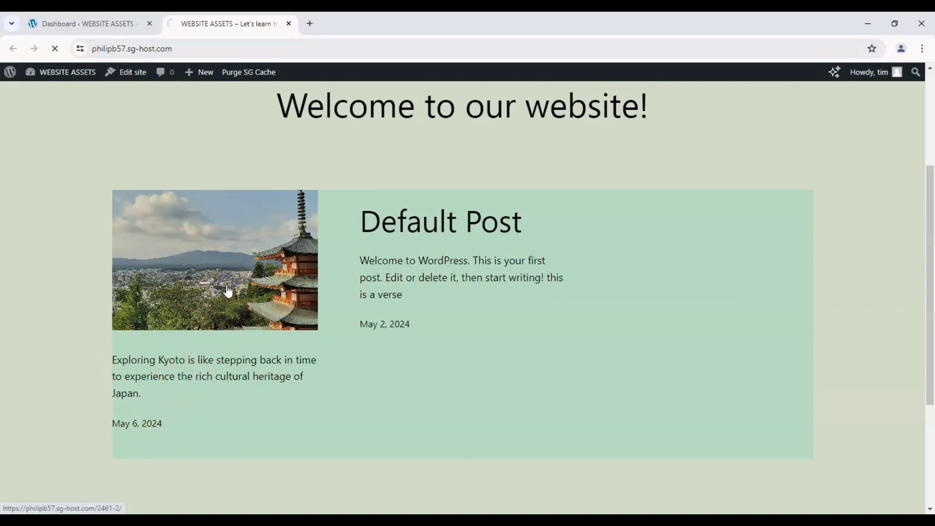
scroll(113, 266, "down", 15)
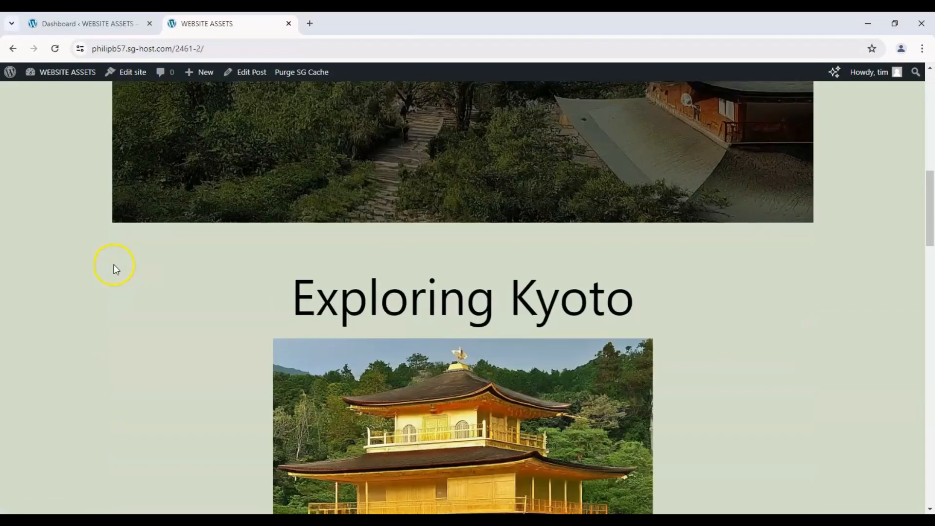
scroll(113, 265, "down", 20)
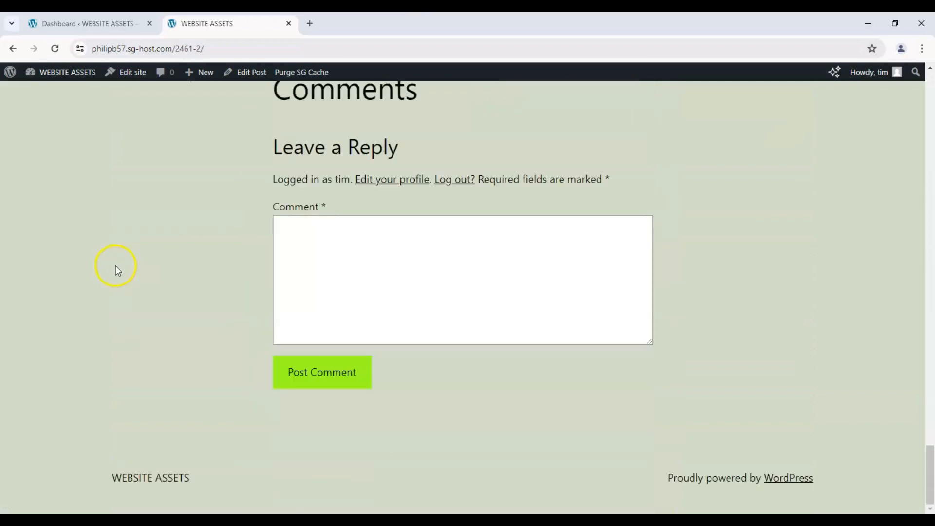
key("ctrl+w")
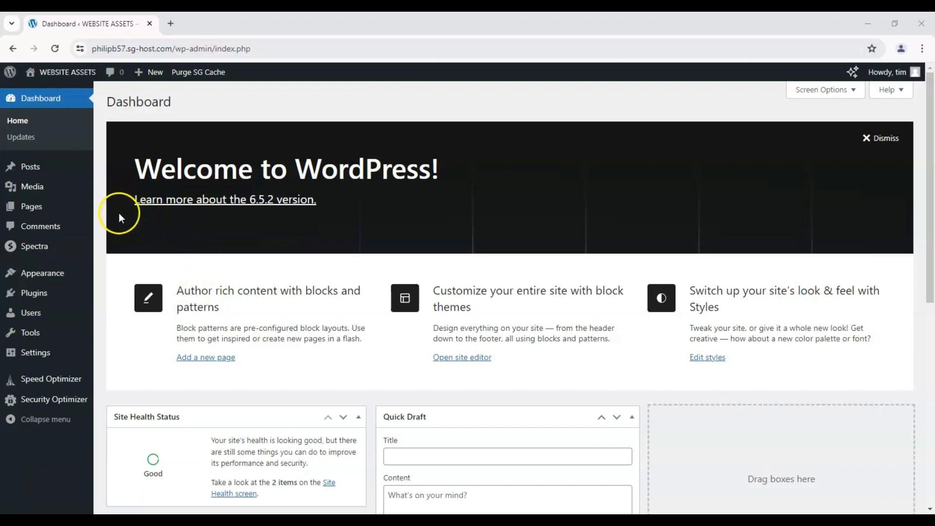
Step: Start a new page from the WordPress dashboard
mouse_move(58, 211)
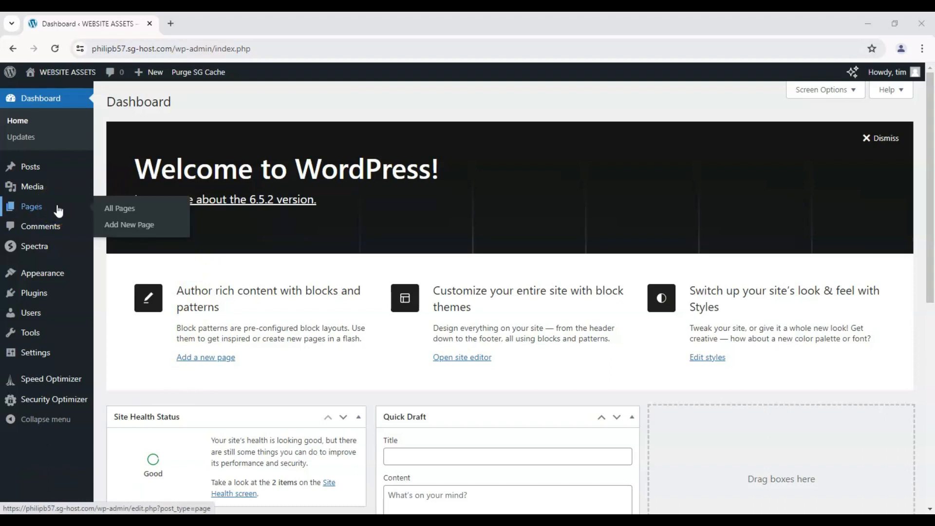
left_click(117, 227)
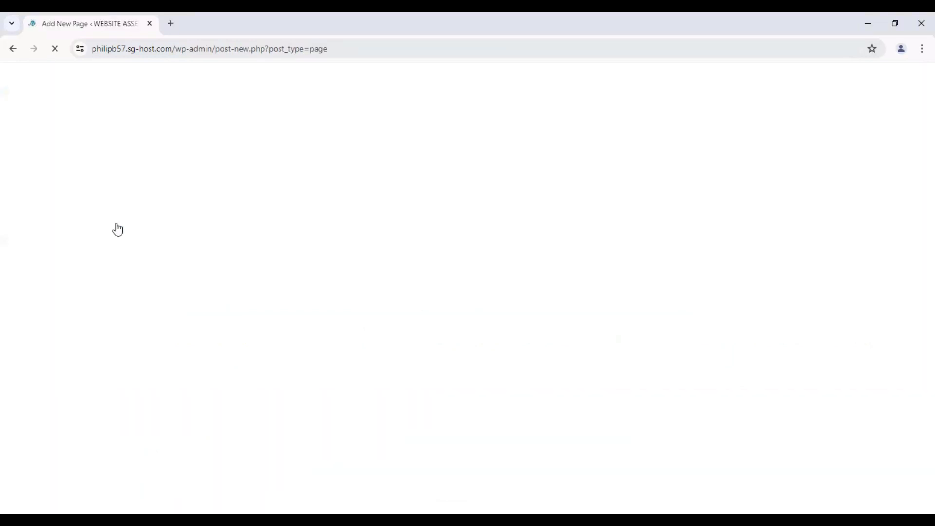
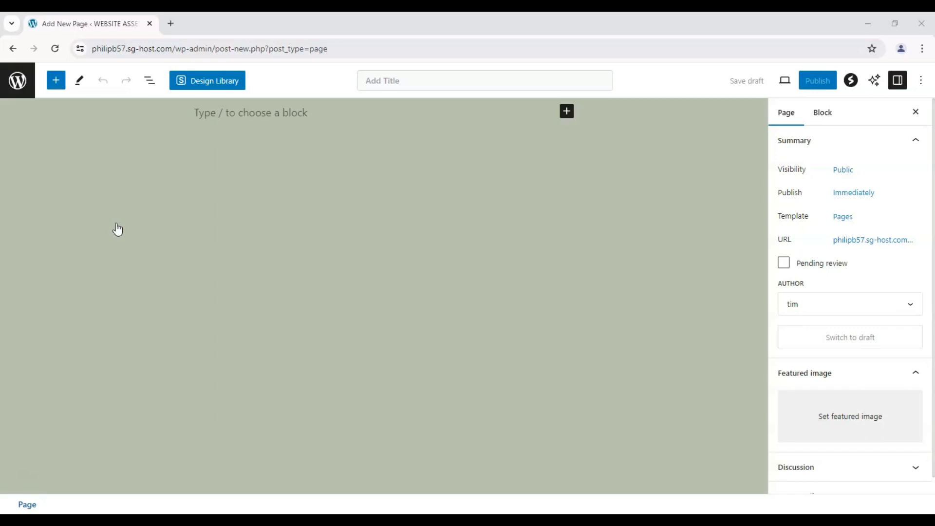
Step: Insert the last Footers pattern, with the site title, address and Pages and Social columns, into the empty page
left_click(56, 81)
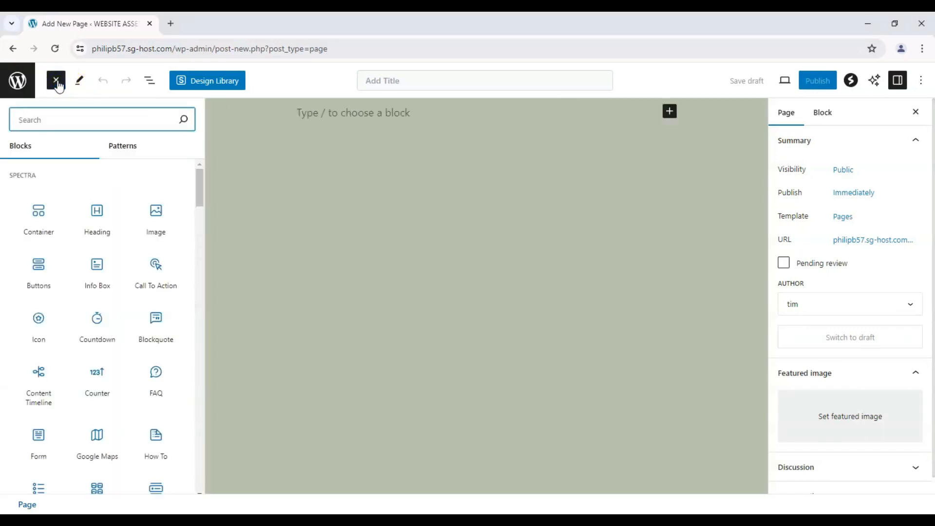
scroll(84, 184, "down", 20)
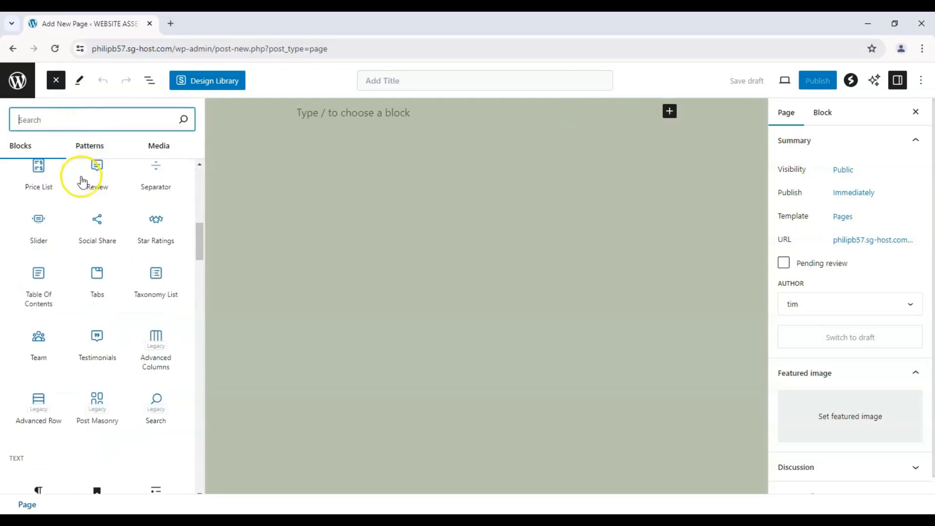
left_click(107, 155)
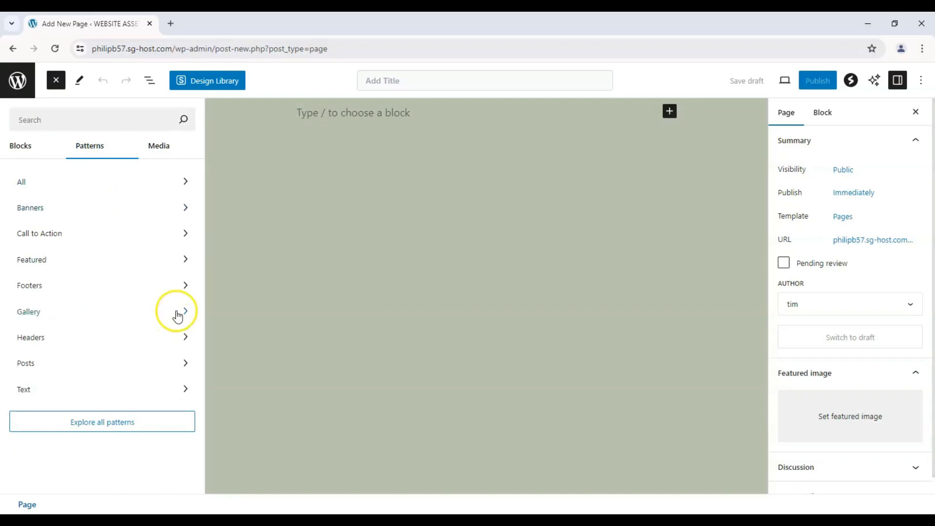
left_click(104, 147)
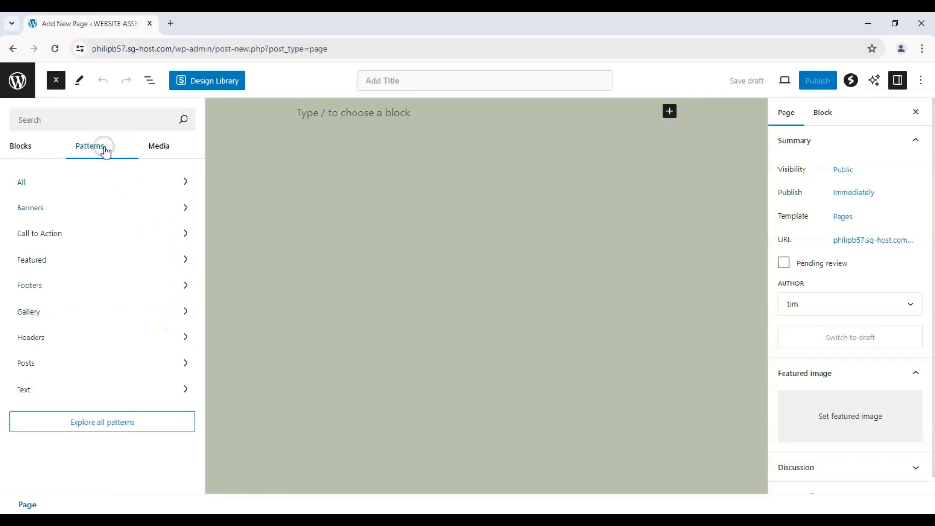
left_click(180, 287)
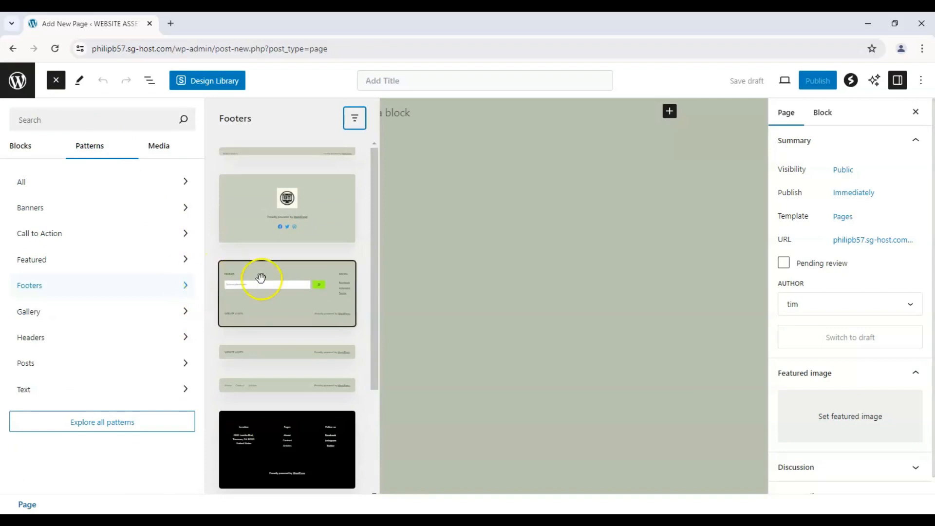
left_click_drag(373, 242, 371, 344)
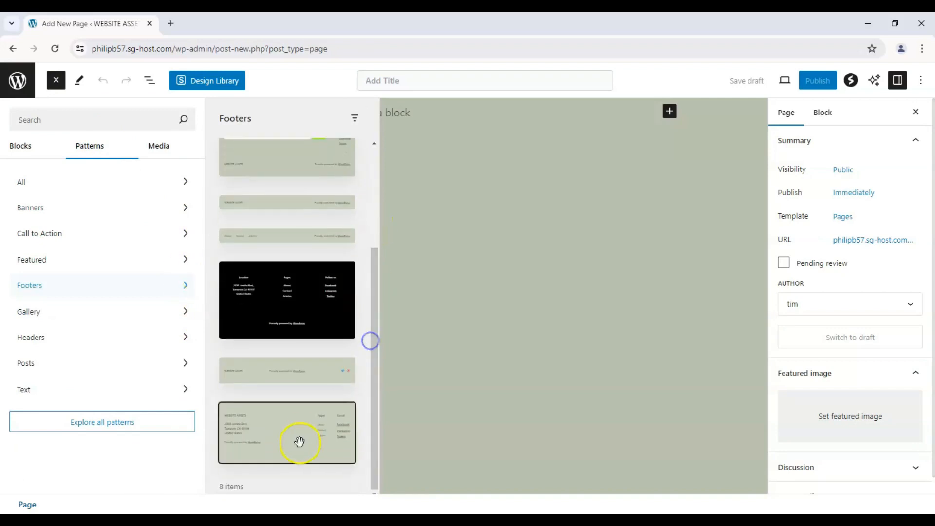
left_click_drag(300, 441, 525, 151)
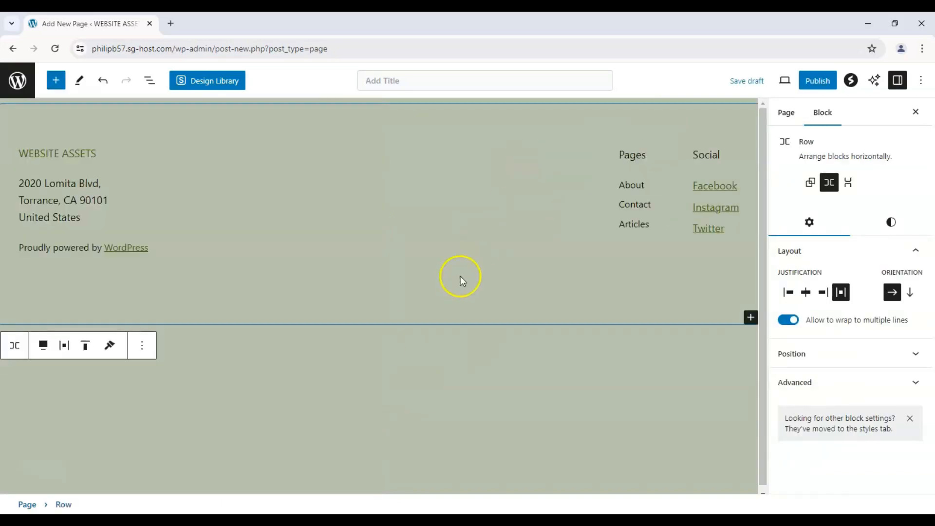
Step: Delete the "Proudly powered by WordPress" paragraph from the footer pattern
left_click(172, 245)
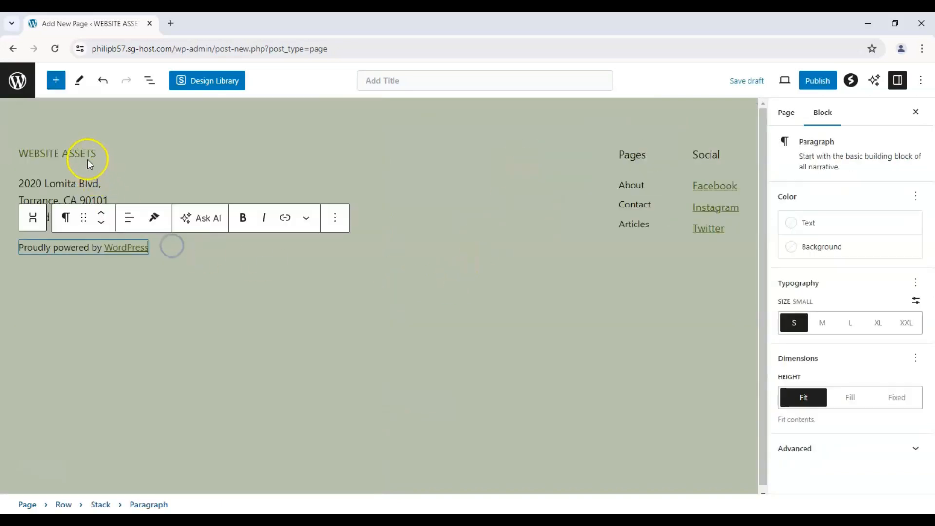
left_click(345, 233)
scroll(349, 467, "down", 1)
left_click(359, 496)
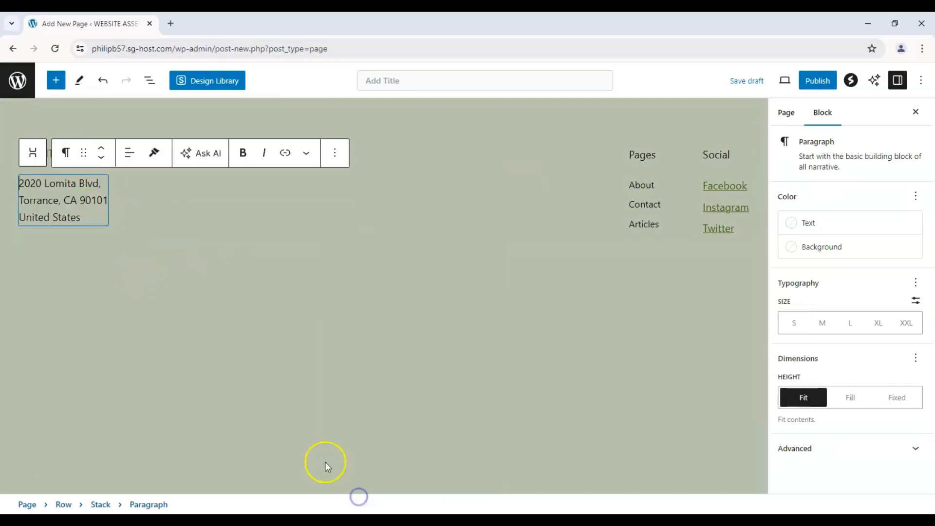
Step: Set the text size of the footer's address paragraph to XL
key("ctrl+a")
key("ctrl+a")
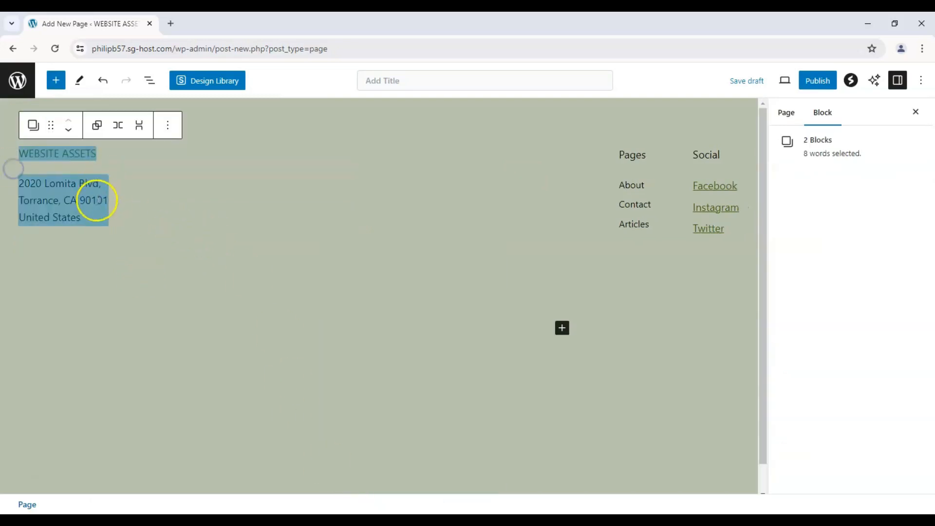
left_click(96, 199)
key("ctrl+a")
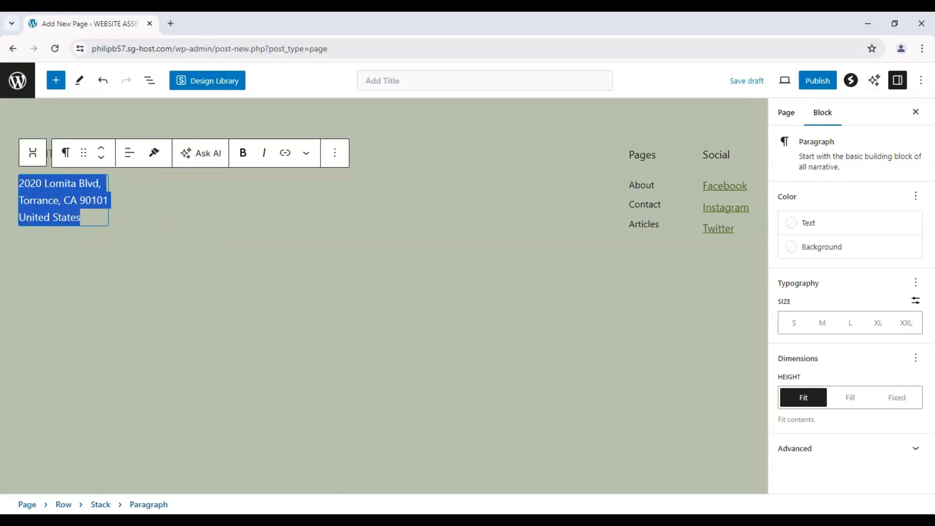
left_click(856, 323)
left_click(877, 324)
left_click(539, 254)
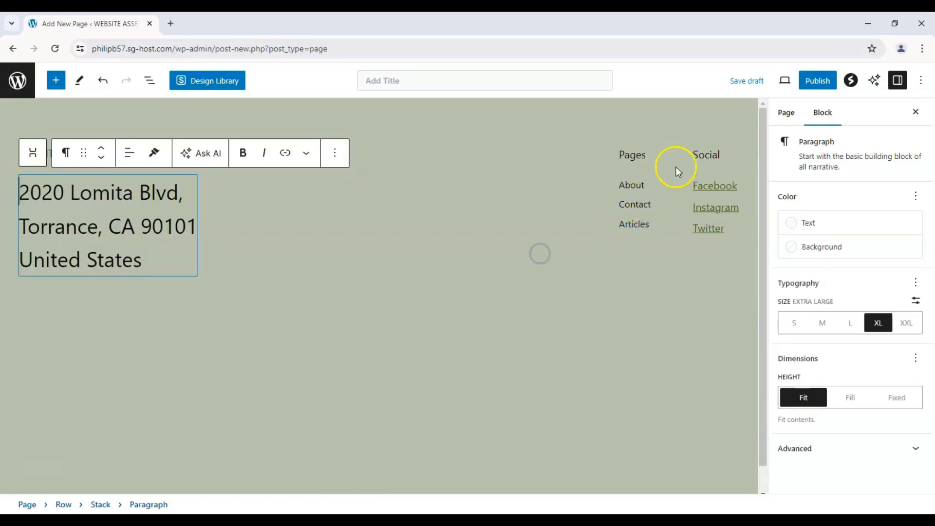
Step: Move the row holding the Pages and Social columns in front of the site title and address stack
left_click_drag(600, 151, 653, 206)
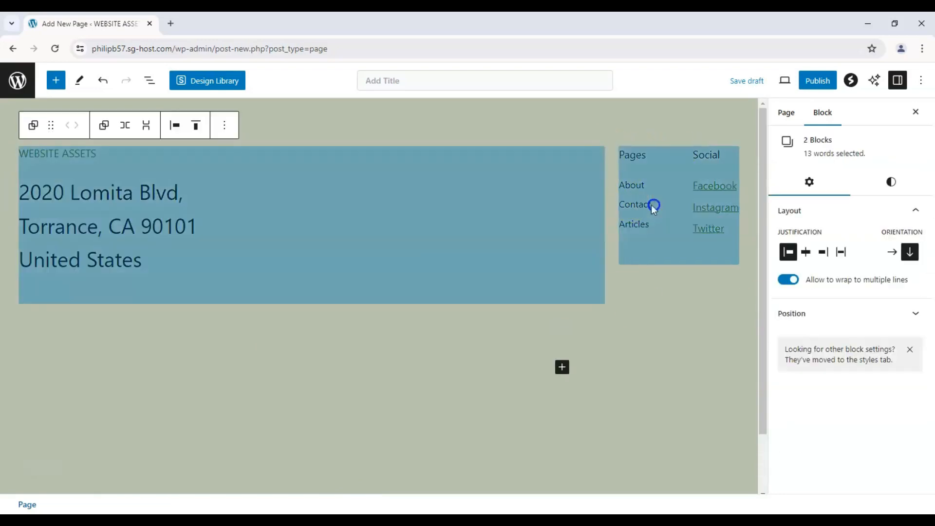
left_click(632, 157)
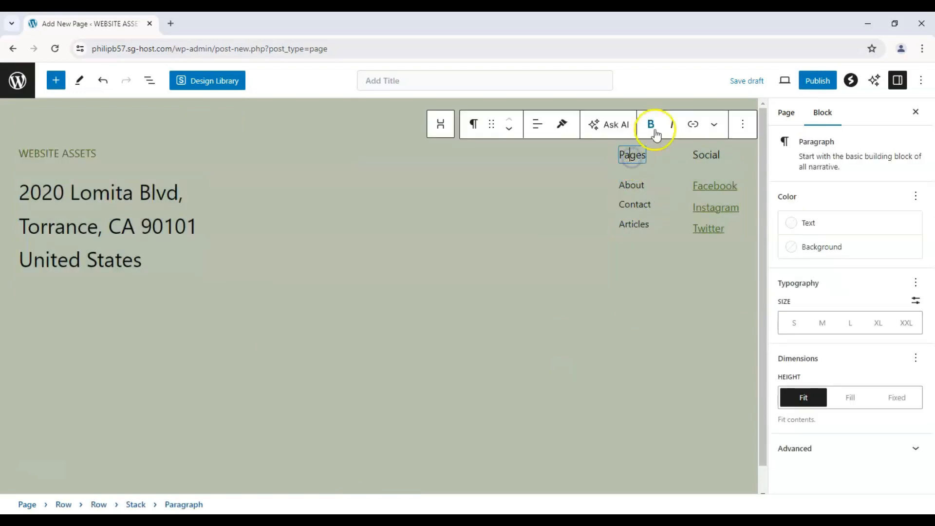
left_click(657, 164)
left_click(650, 144)
left_click(598, 153)
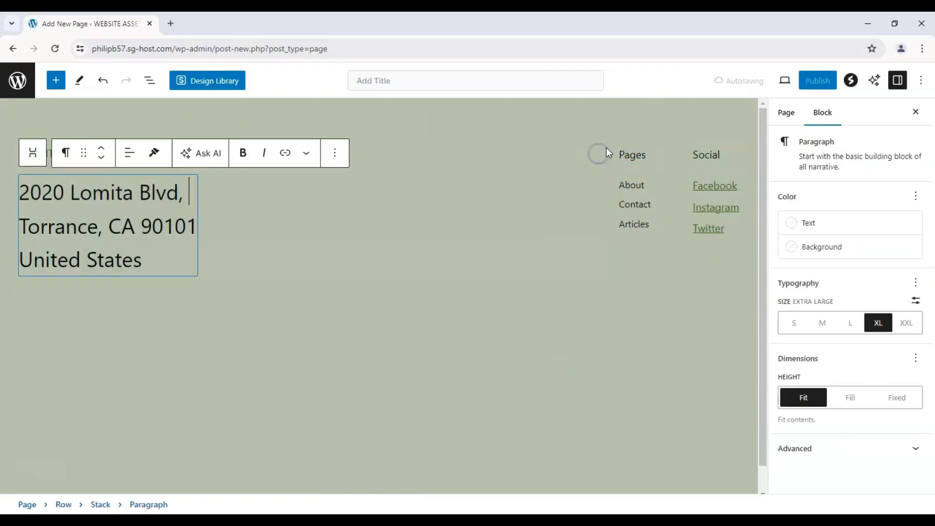
left_click(610, 143)
left_click(616, 147)
left_click_drag(607, 126, 9, 157)
Step: Insert a Site Logo block between the site title and the address, and enlarge the logo image
left_click(176, 155)
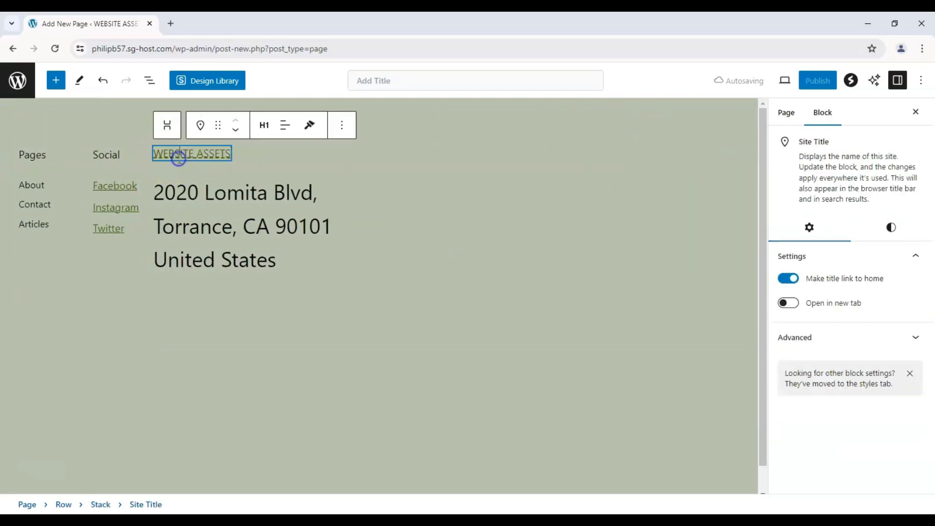
left_click(56, 81)
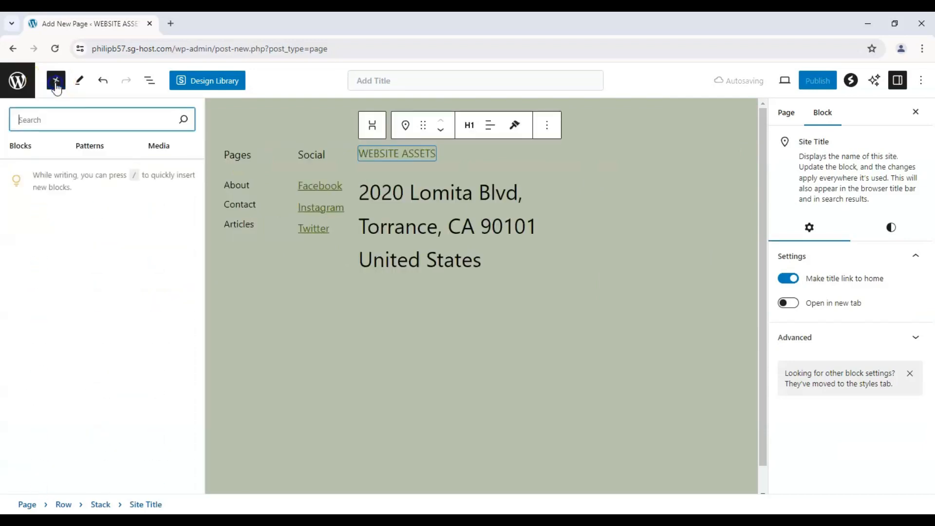
left_click_drag(202, 185, 230, 365)
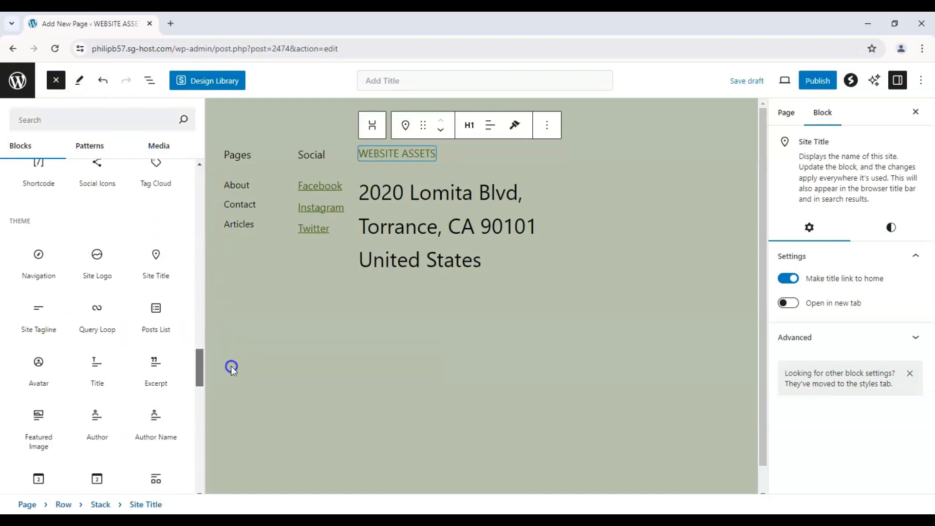
left_click_drag(110, 263, 457, 165)
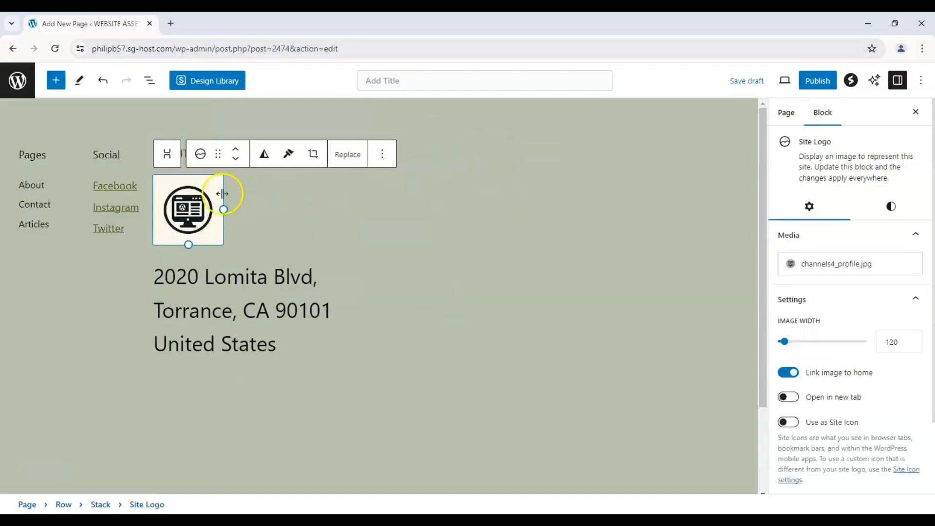
left_click_drag(224, 209, 261, 192)
left_click(116, 253)
left_click(40, 297)
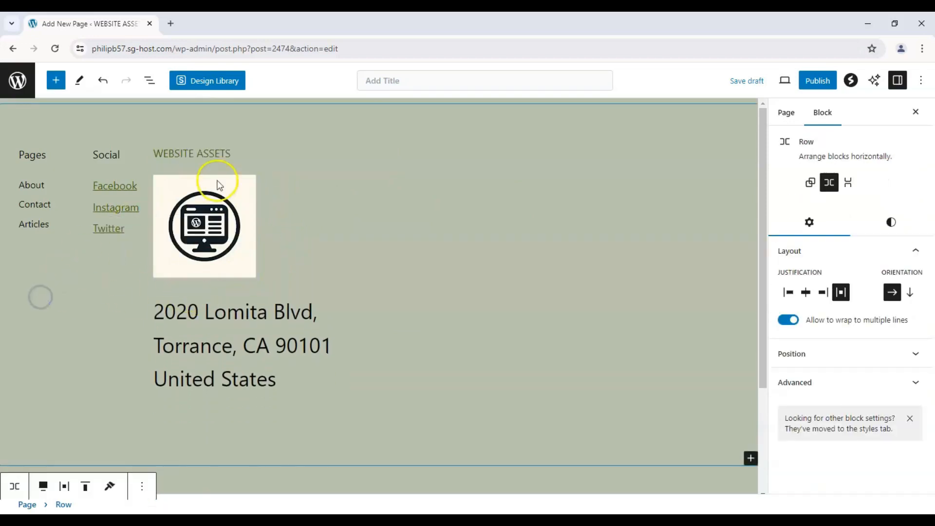
Step: Change the text of the Facebook link in the Social column to "YouTube"
left_click(102, 186)
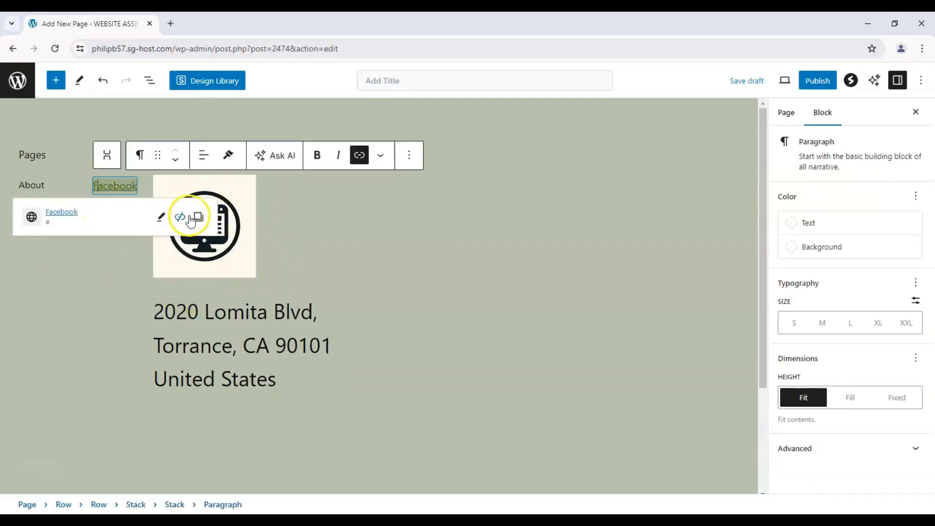
left_click(161, 217)
double_click(135, 233)
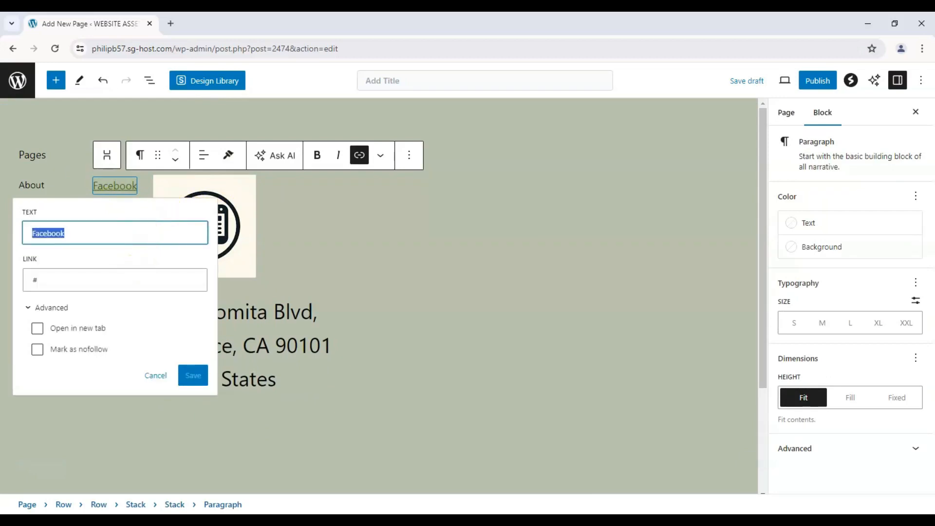
type("YouTub")
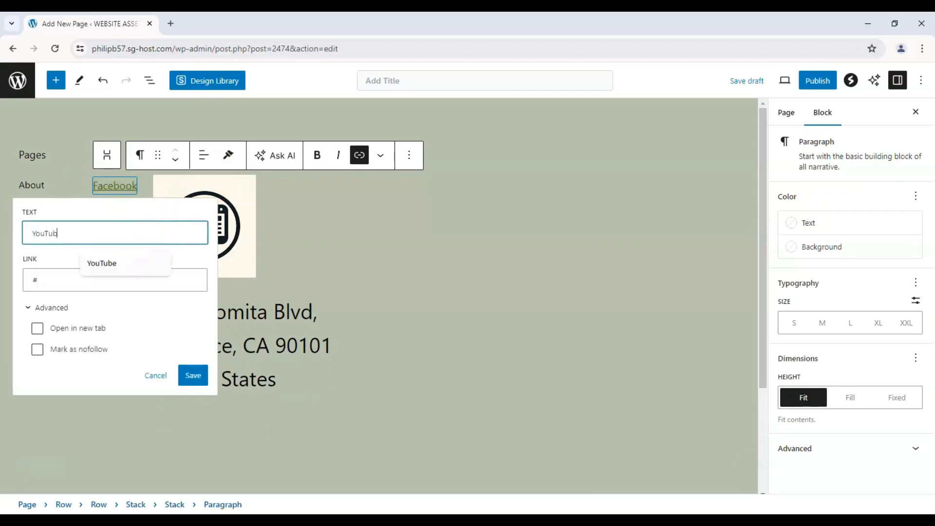
type("e")
Step: Paste the YouTube channel URL as the link's target, make it open in a new tab and save the link
left_click(115, 279)
type("https://www.youtube.com/channel/UCnpXzqcpkPcj9hAlDSp_XnQ")
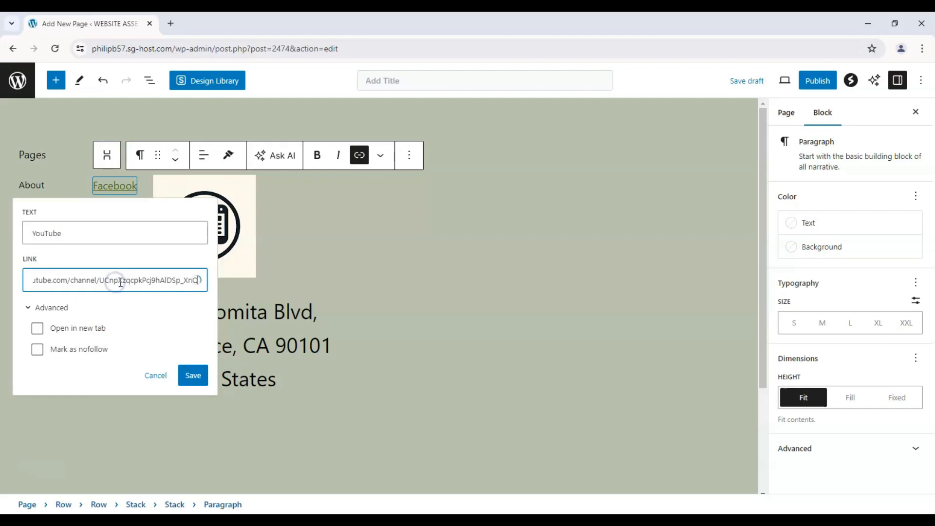
triple_click(184, 281)
type("https://www.youtube.com/channel/UCnpXzqcpkPcj9hAlDSp_XnQ")
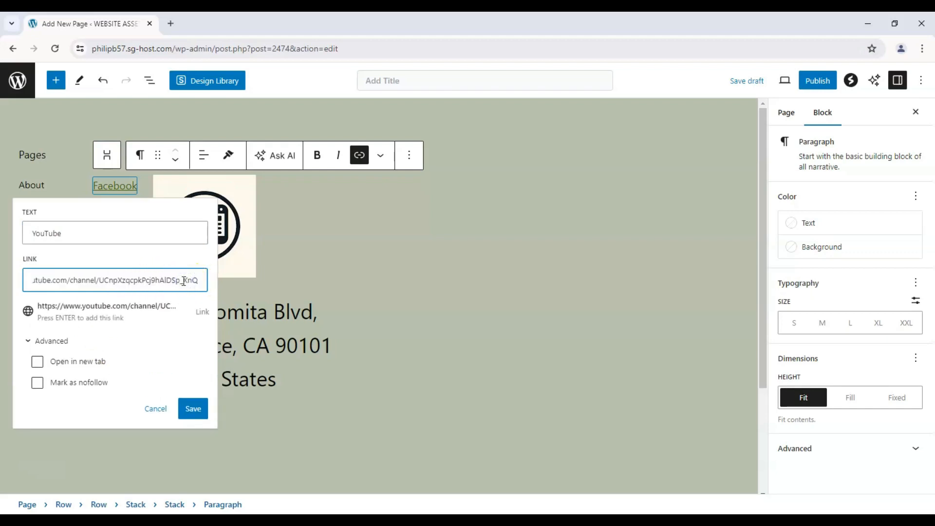
left_click(54, 361)
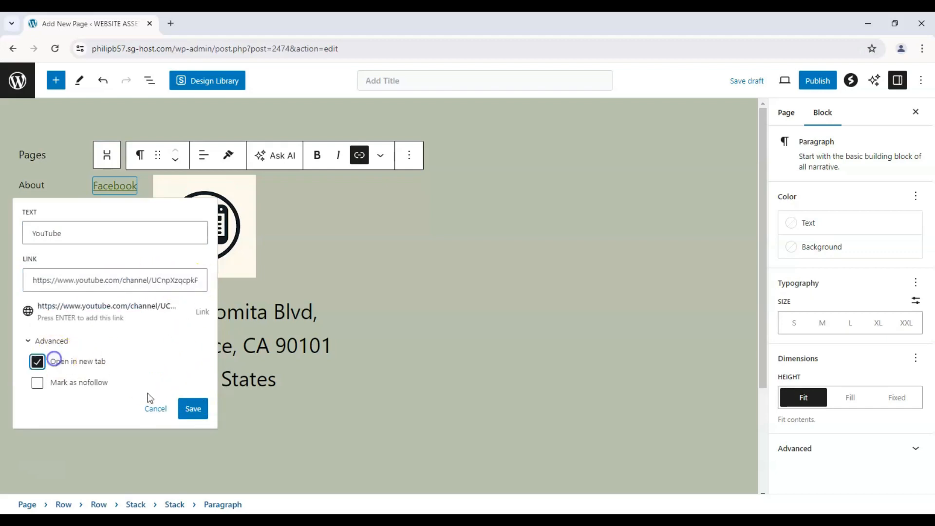
left_click(184, 411)
left_click(9, 285)
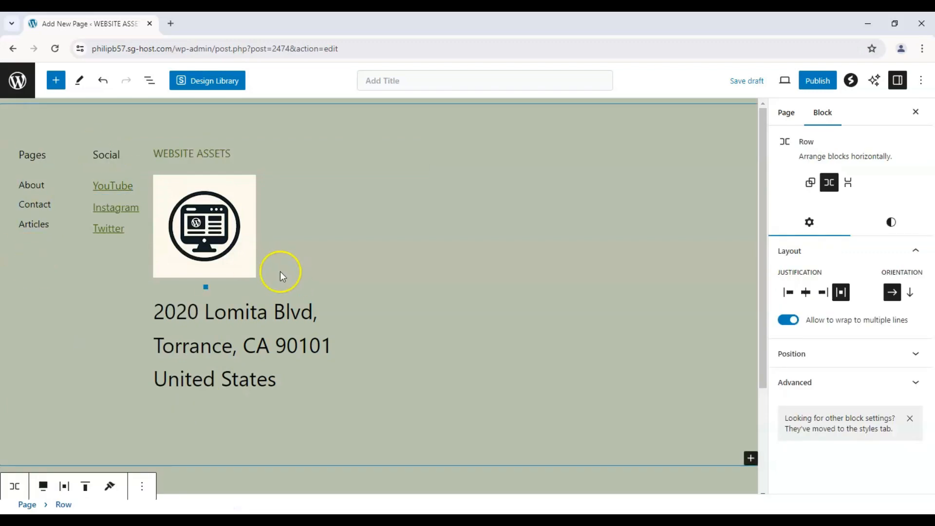
Step: Search the blocks for "maps" and place a Google Maps block beside the logo and address stack
left_click(490, 247)
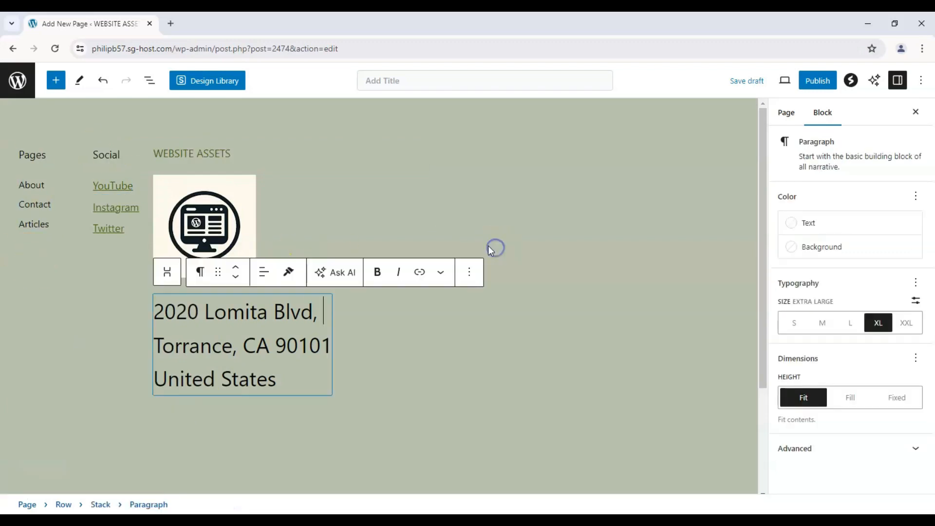
left_click(478, 200)
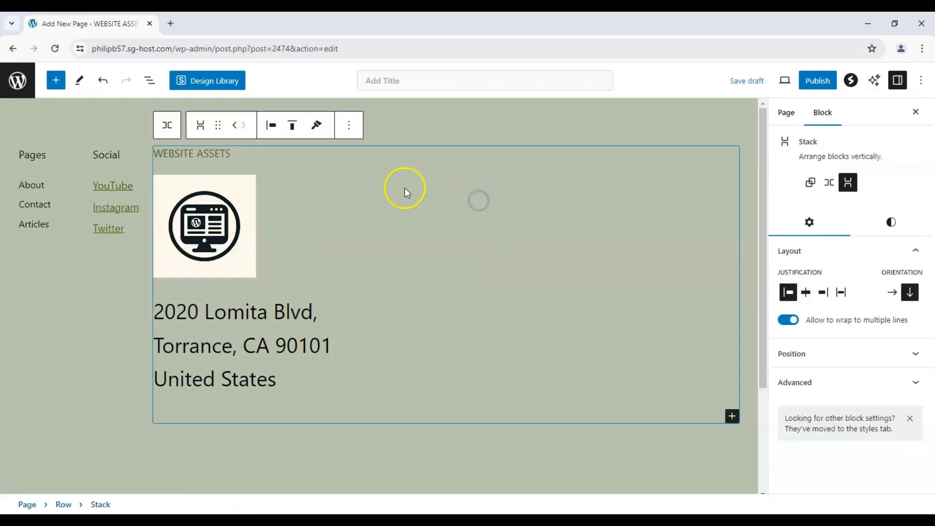
left_click(62, 83)
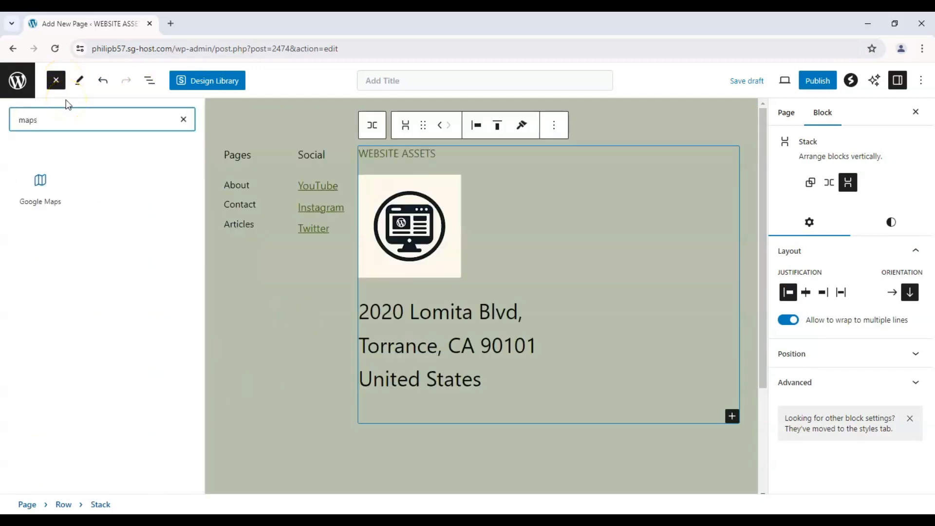
left_click_drag(40, 187, 744, 251)
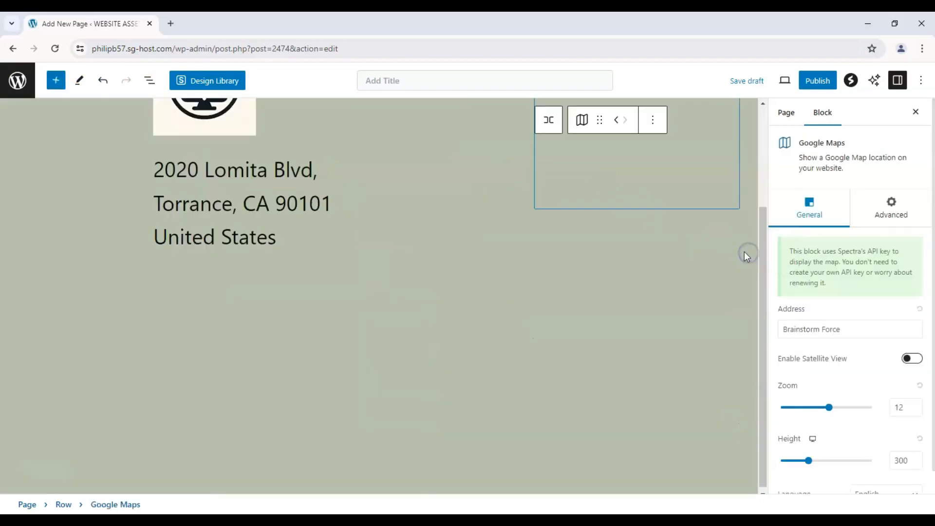
left_click(472, 234)
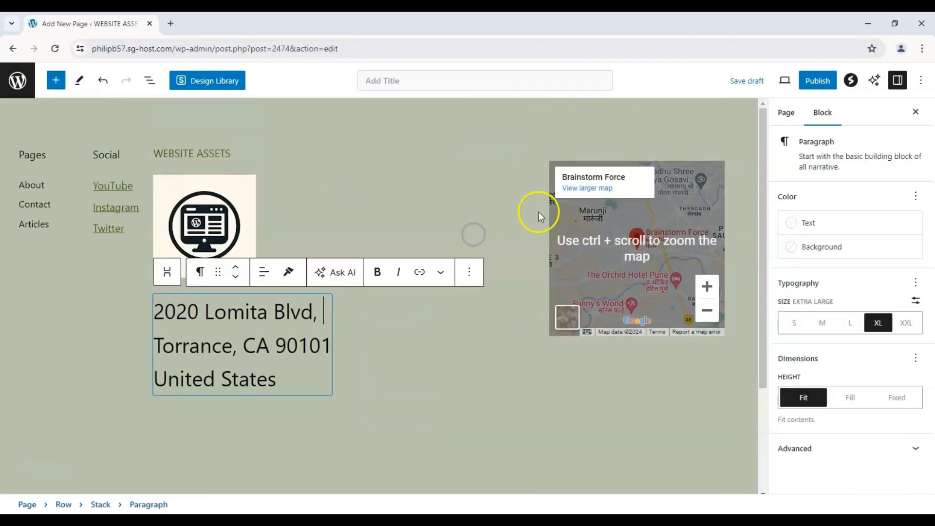
Step: Transform the stack holding the site title, logo and address into columns
left_click(479, 213)
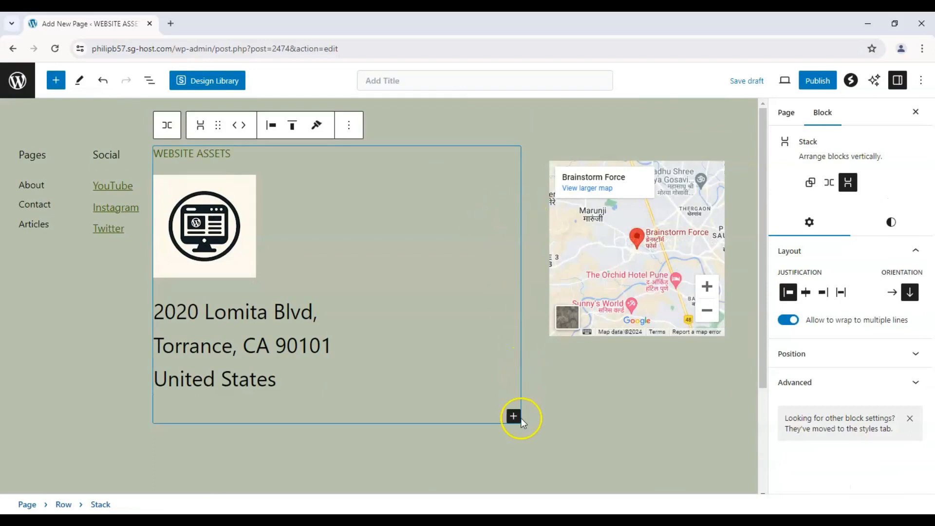
left_click(349, 128)
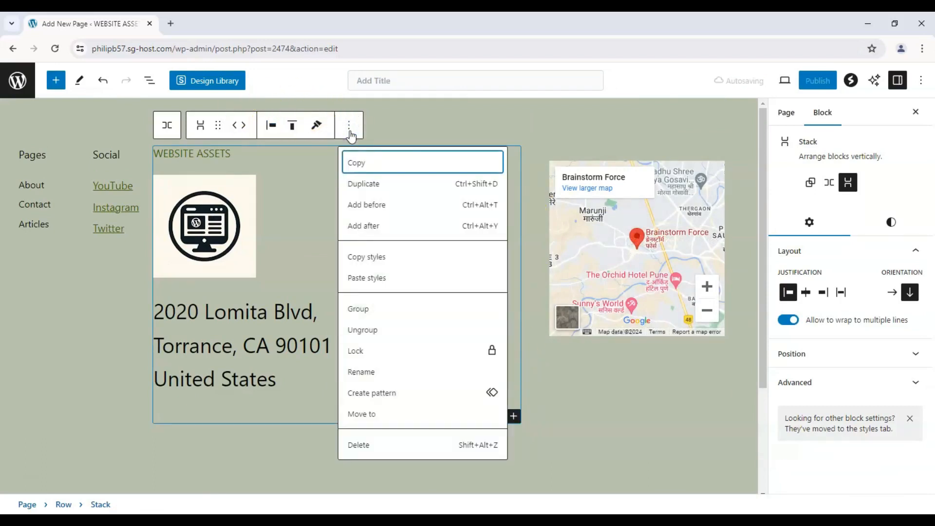
left_click(200, 126)
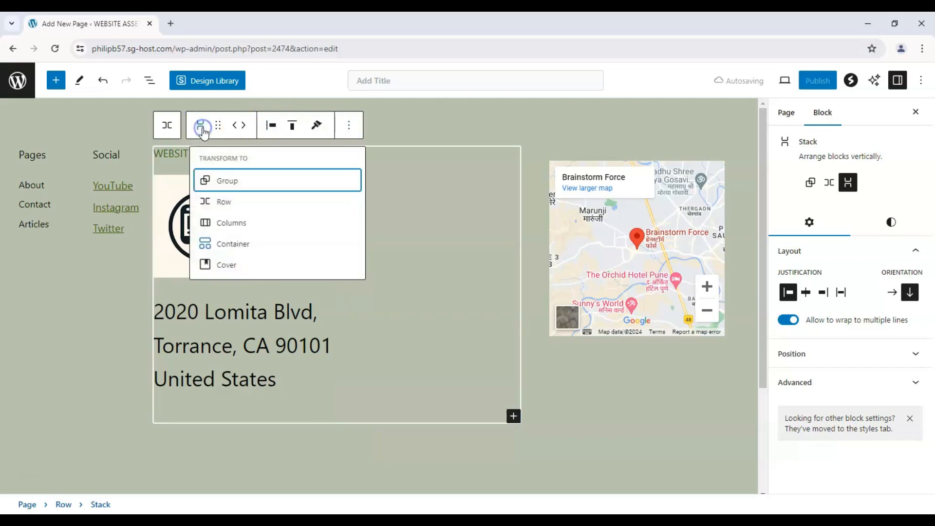
left_click(220, 217)
Step: Set the Google Maps block's address to "Torrance" and enable satellite view
left_click(587, 249)
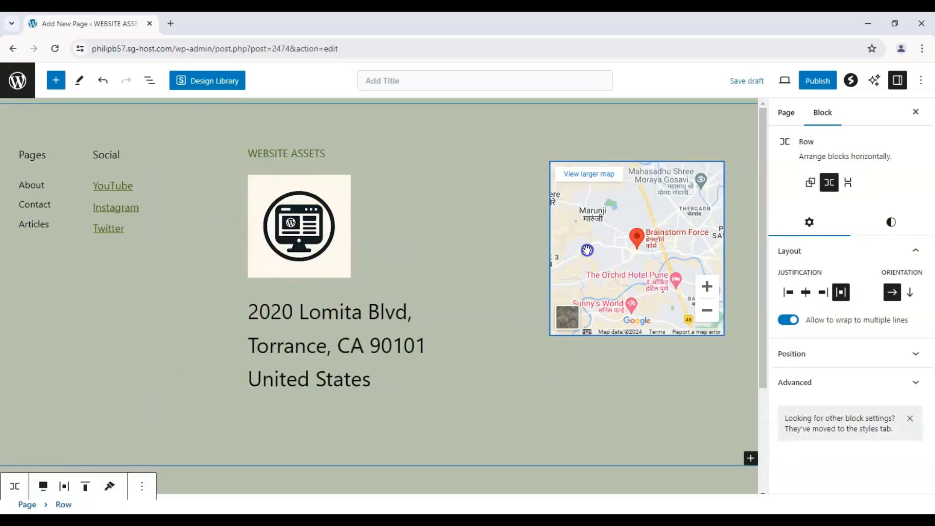
left_click(620, 154)
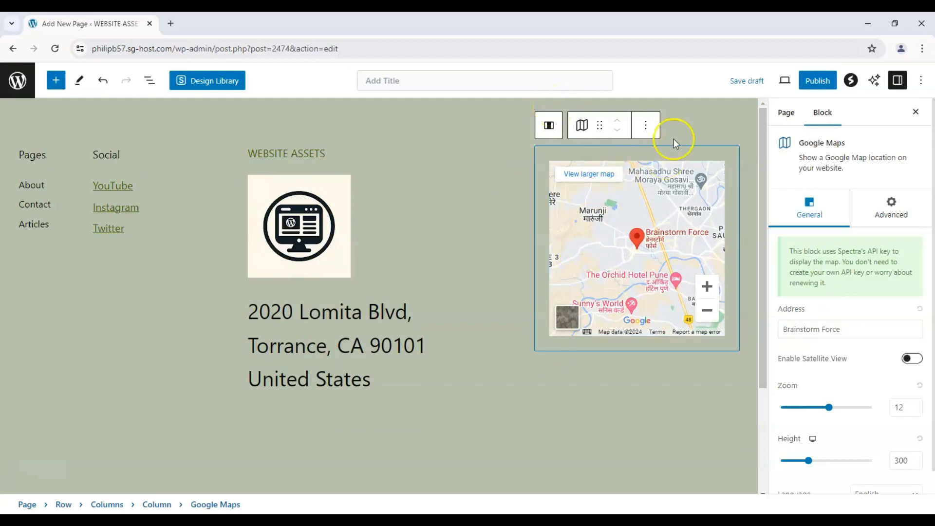
triple_click(914, 329)
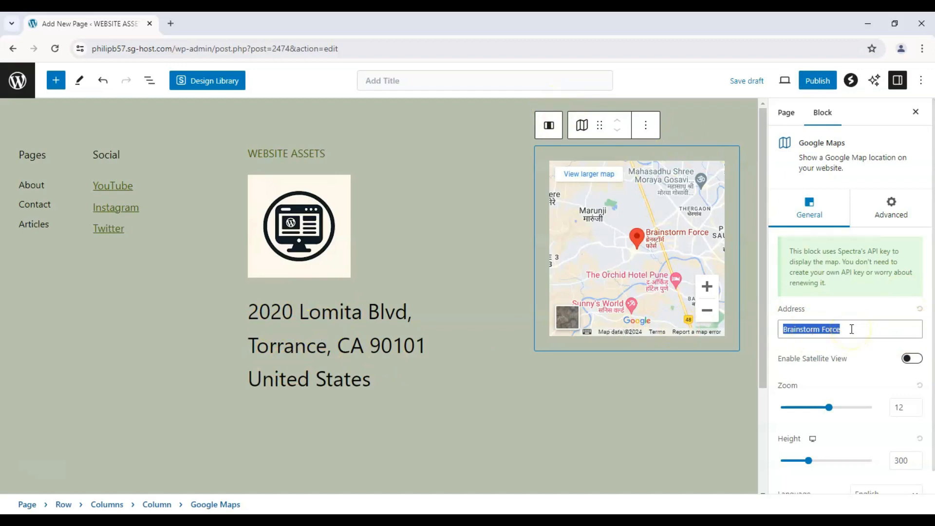
type("Torrance")
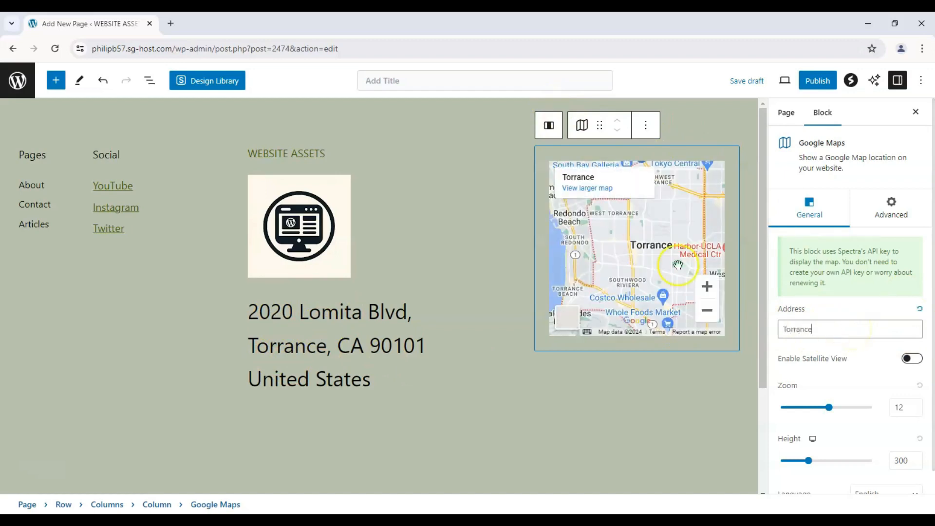
left_click(910, 359)
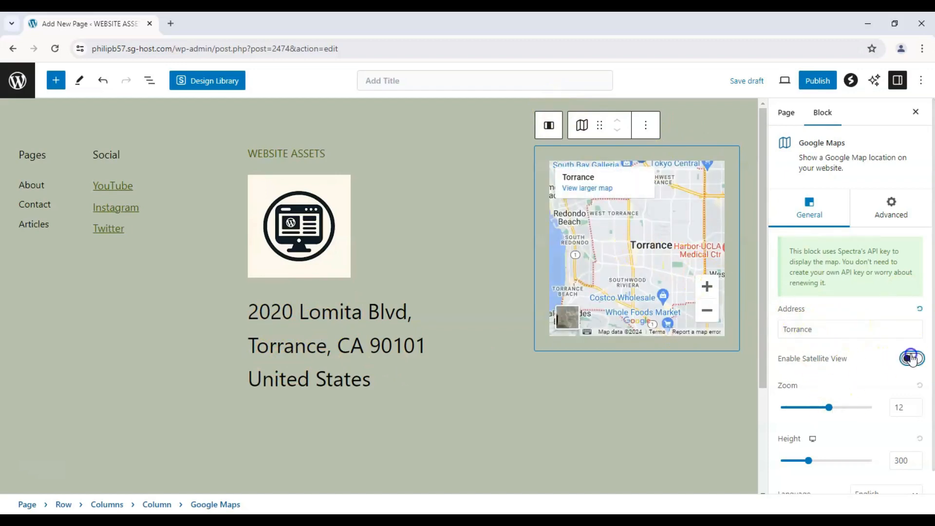
Step: Set the map's zoom to 9 and its height to 393
left_click_drag(831, 407, 817, 408)
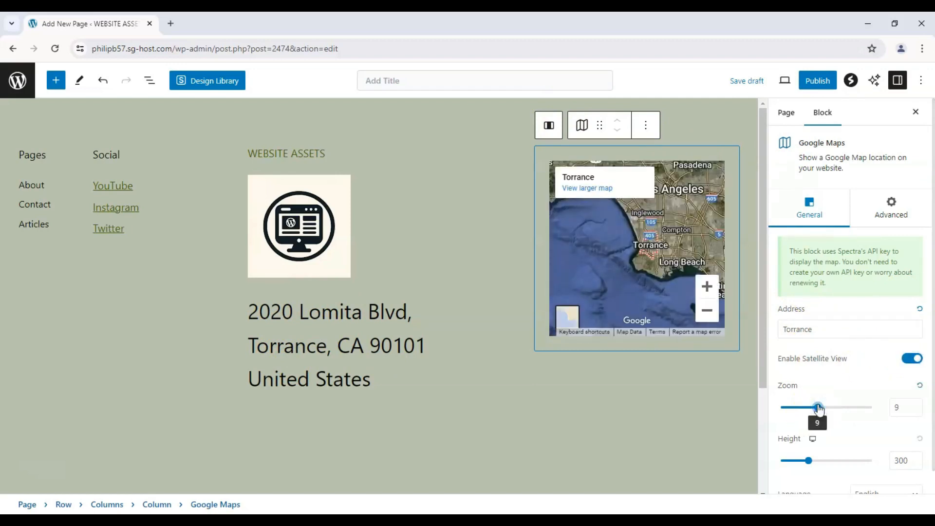
left_click(808, 458)
mouse_move(807, 459)
left_mouse_down()
mouse_move(835, 460)
mouse_move(816, 460)
left_mouse_up()
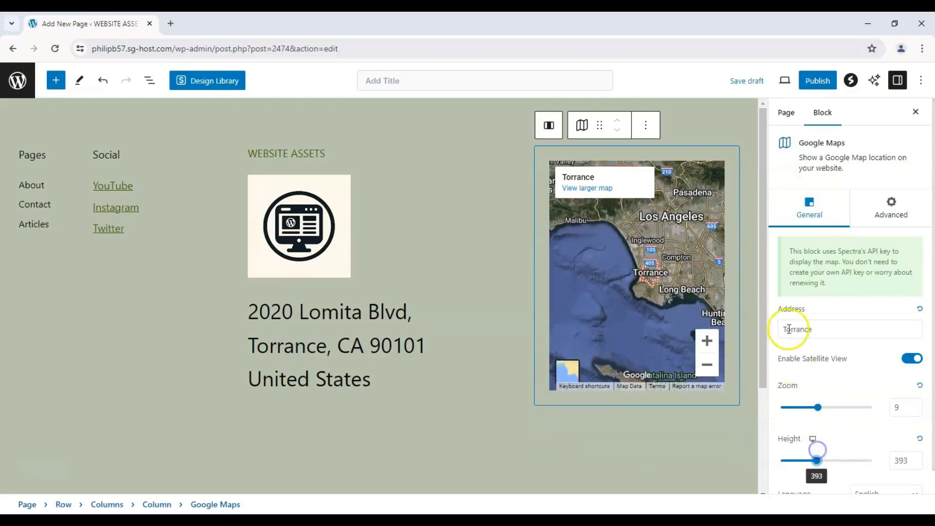
Step: Move the map block between the Social column and the site title, logo and address stack
left_click_drag(600, 126, 244, 129)
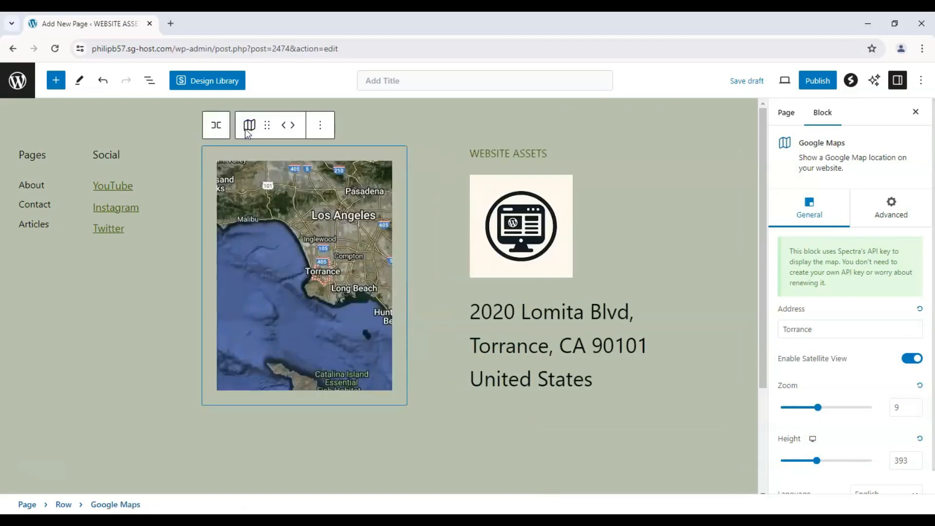
left_click(136, 344)
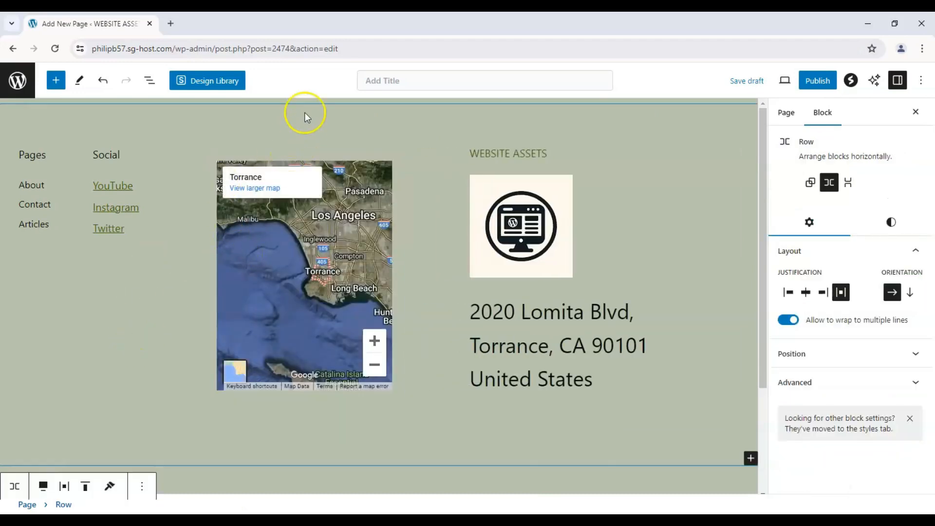
Step: Title the page "Contact Page" and place a Heading block reading "Talk to us!" above the footer row
left_click(413, 88)
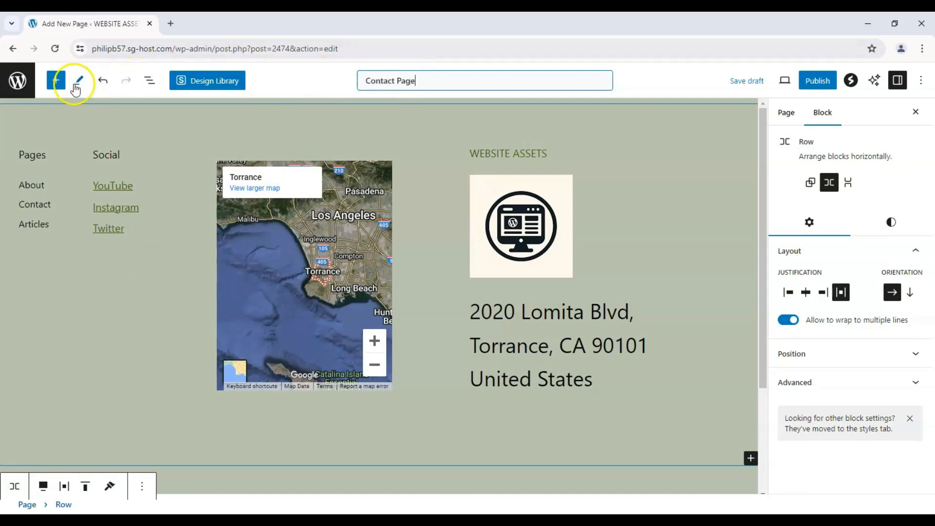
left_click(56, 80)
scroll(98, 195, "down", 5)
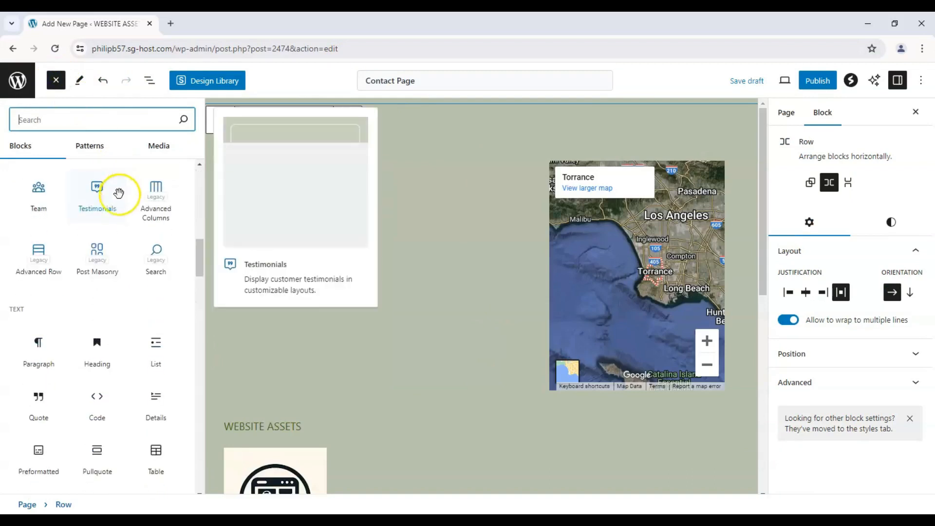
left_click_drag(97, 341, 489, 102)
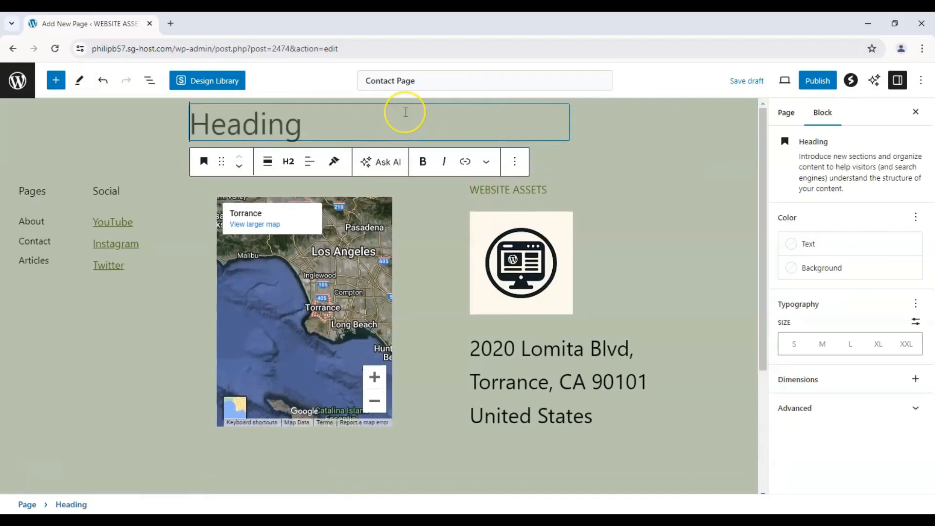
type("Talk to us!")
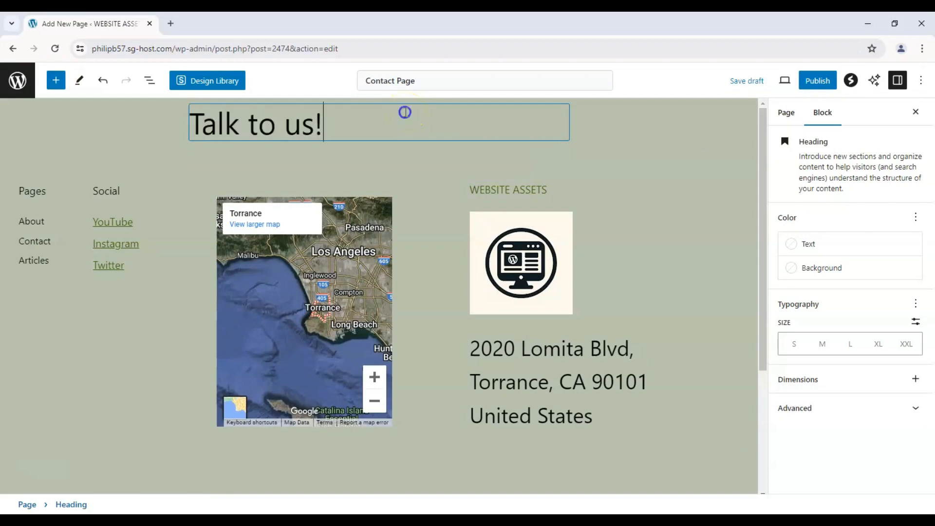
Step: Centre the "Talk to us!" heading text and make it bold and italic
key("ctrl+a")
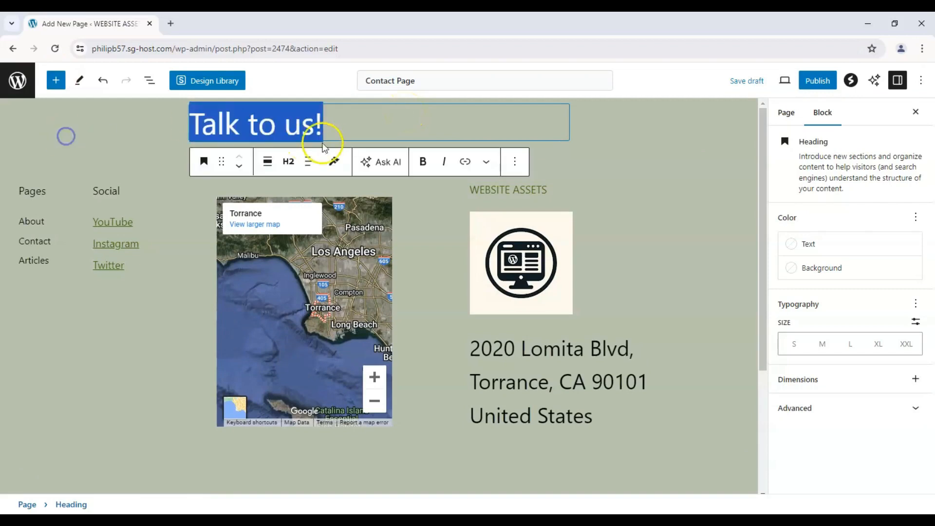
left_click(310, 161)
left_click(345, 230)
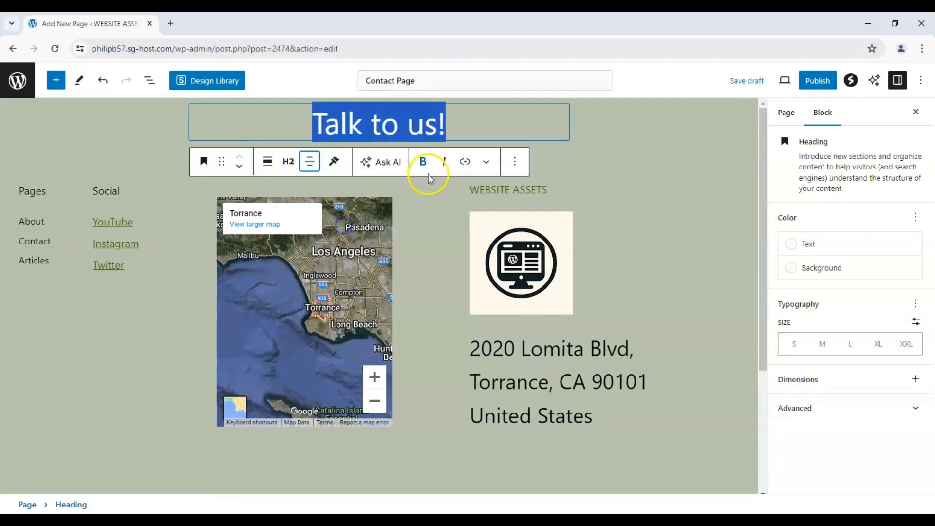
left_click(424, 165)
left_click(445, 166)
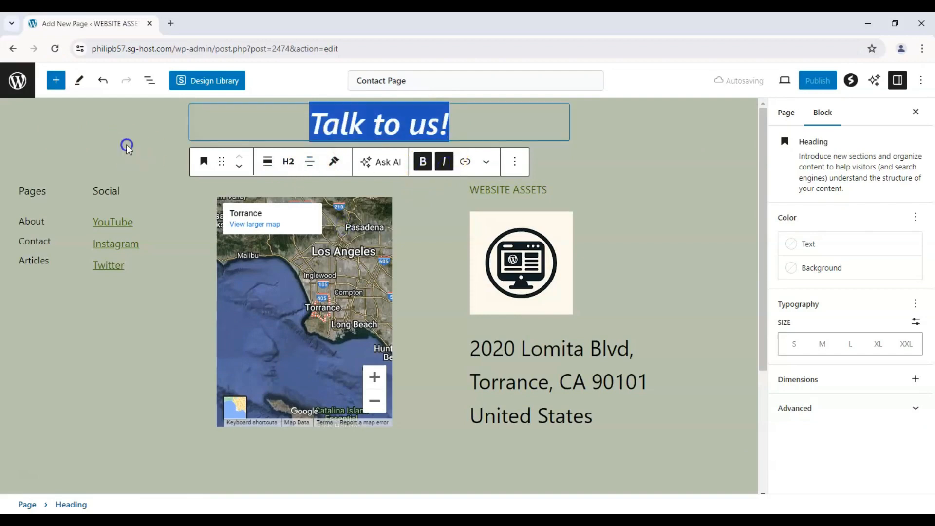
left_click(163, 190)
left_click(168, 380)
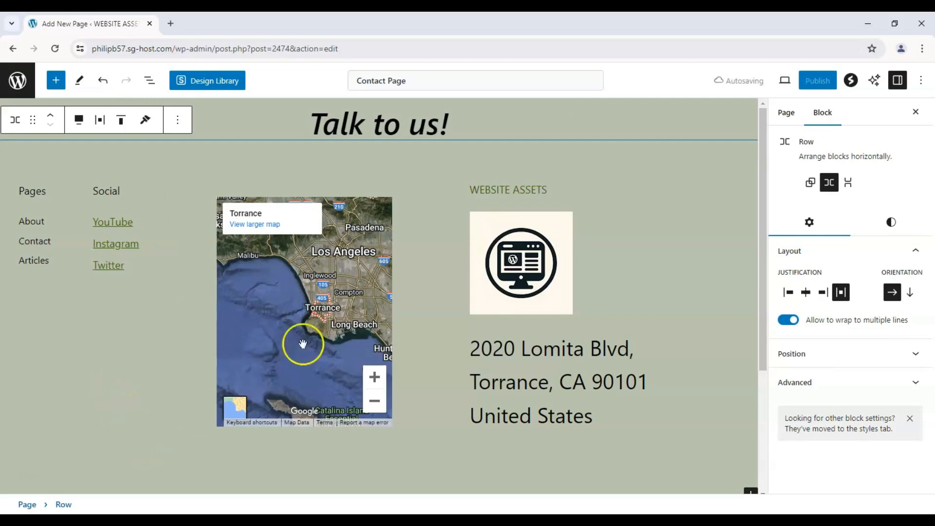
Step: Examine the page-level settings, including the Discussion and Page Attributes options
left_click(722, 113)
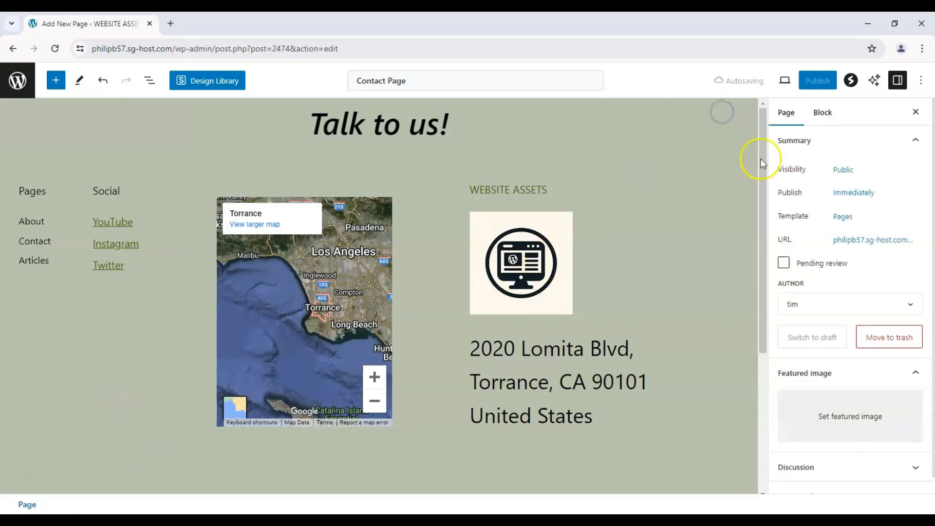
scroll(804, 344, "down", 1)
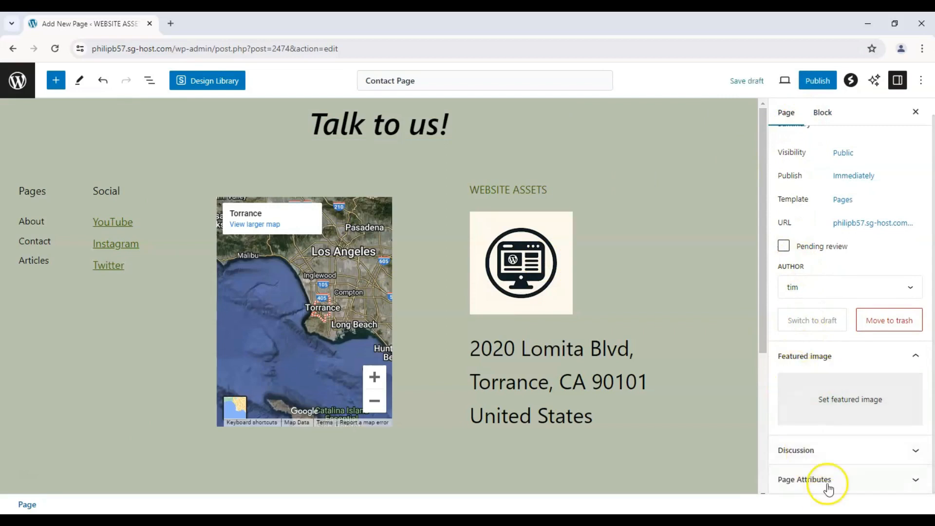
left_click(838, 454)
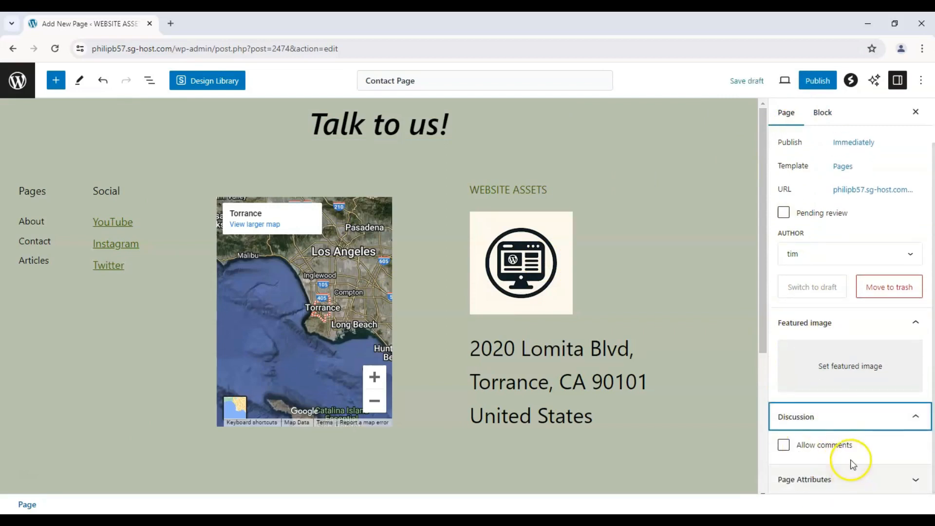
left_click(887, 413)
left_click(871, 479)
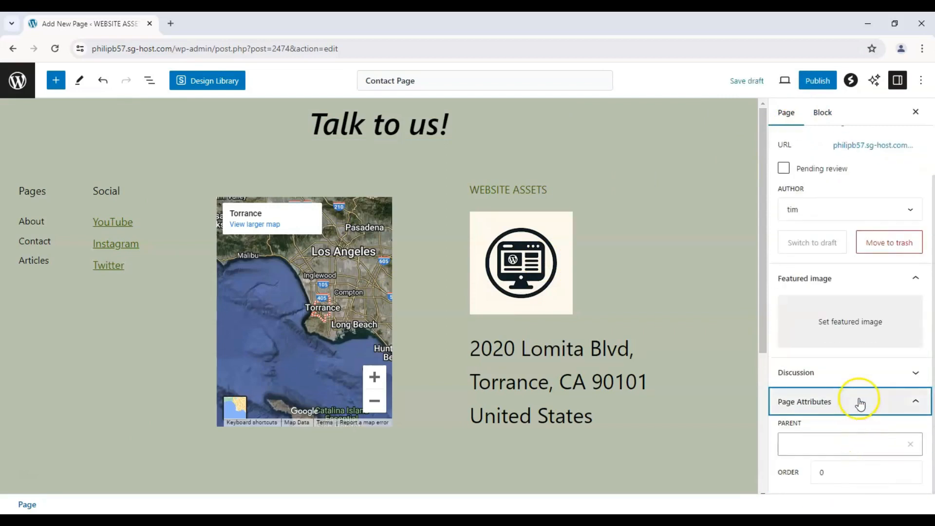
left_click(856, 400)
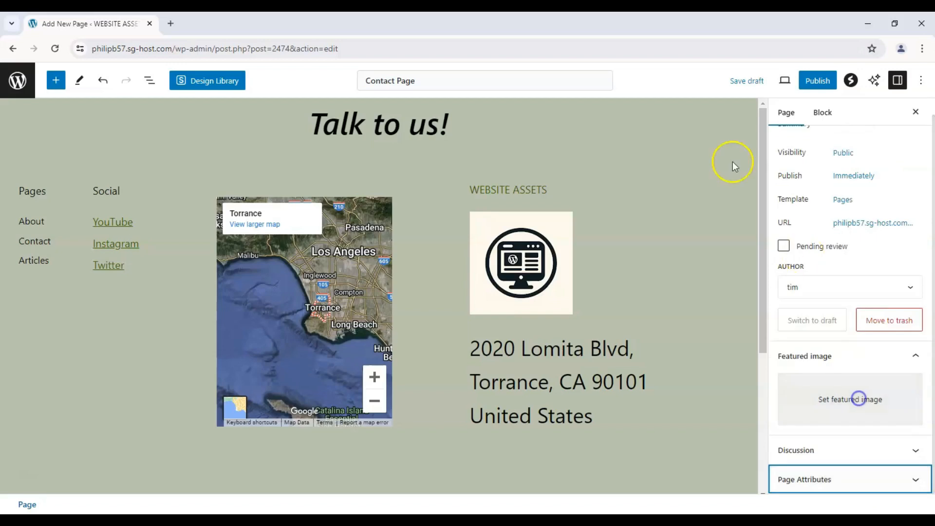
Step: Publish the contact page and open the live version
left_click(805, 81)
left_click(804, 83)
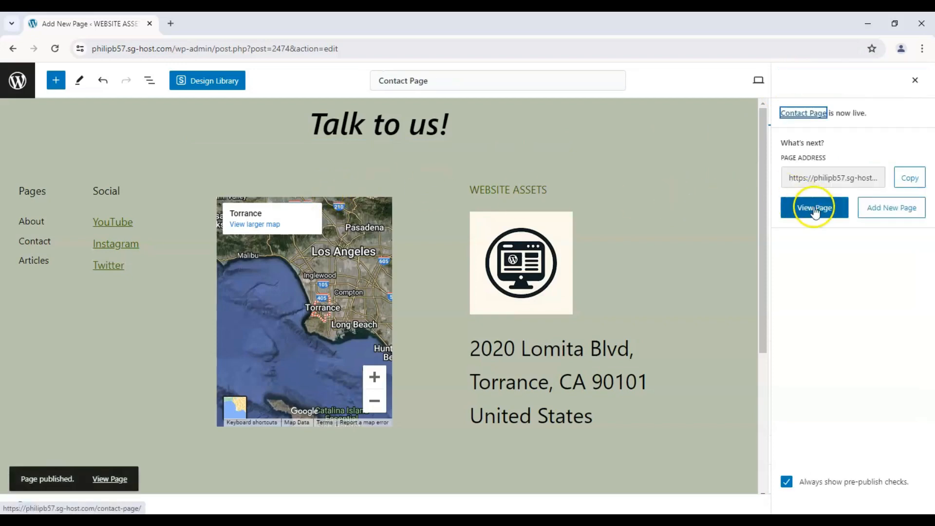
left_click(814, 210)
left_click(814, 214)
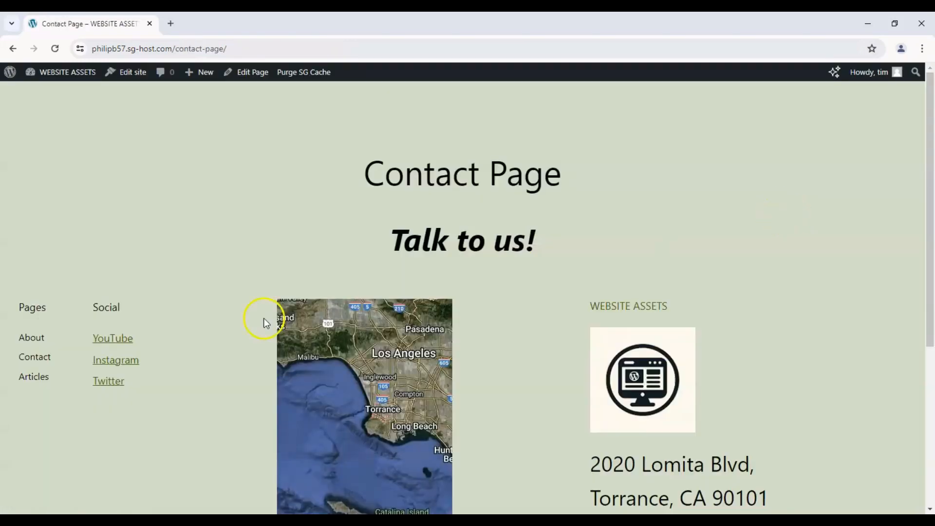
Step: Look over the published page's title, heading, links, map, logo and address
scroll(221, 303, "up", 2)
scroll(212, 300, "down", 5)
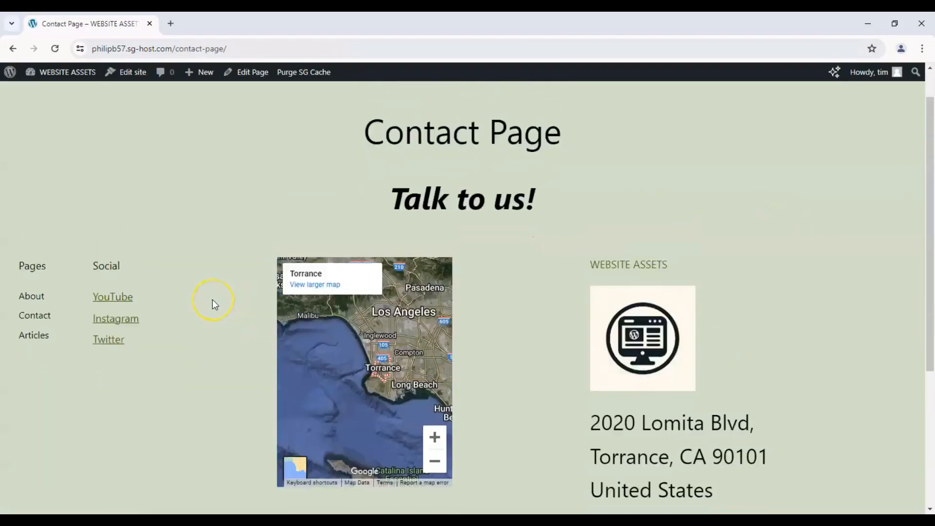
scroll(212, 299, "up", 5)
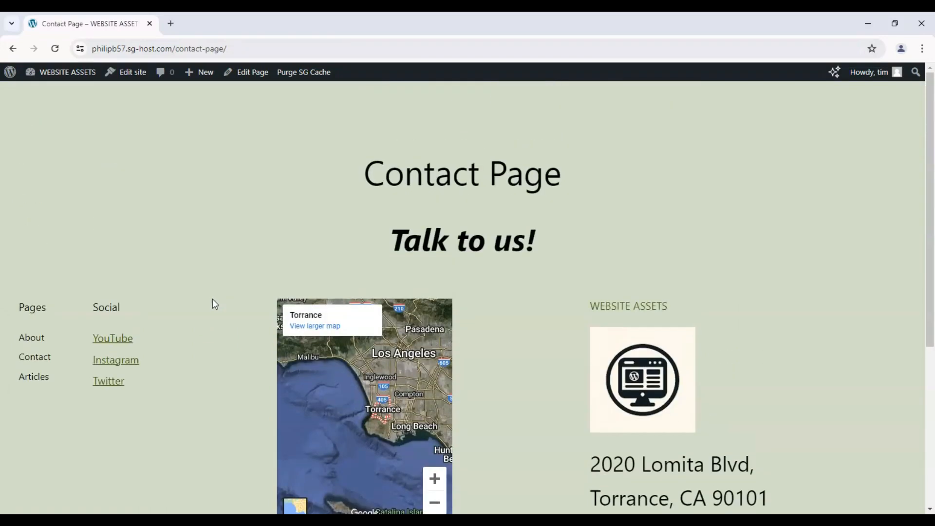
scroll(212, 291, "down", 2)
scroll(212, 291, "up", 1)
scroll(212, 291, "down", 1)
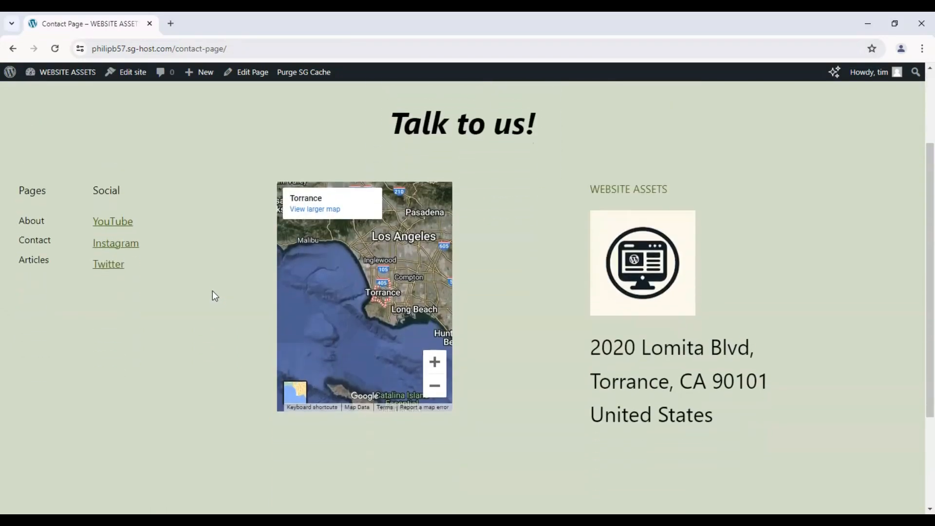
scroll(213, 291, "up", 1)
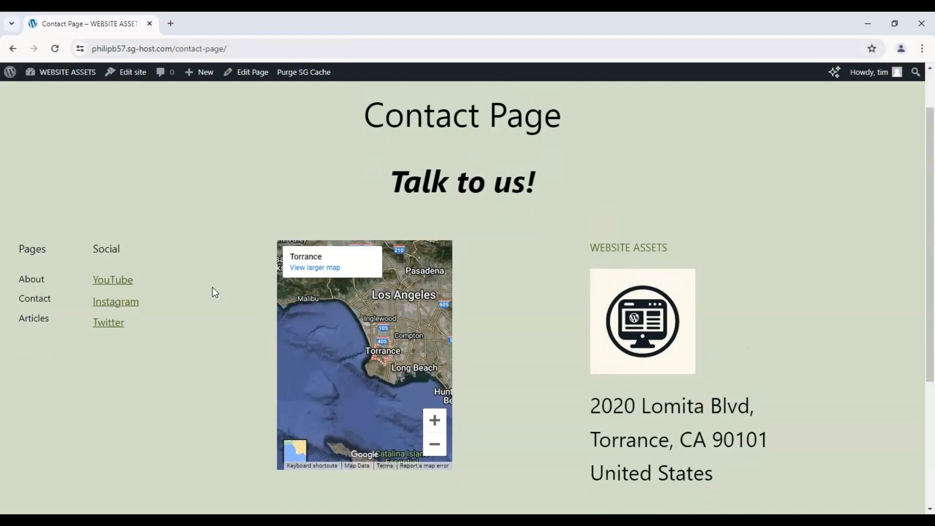
scroll(213, 288, "up", 1)
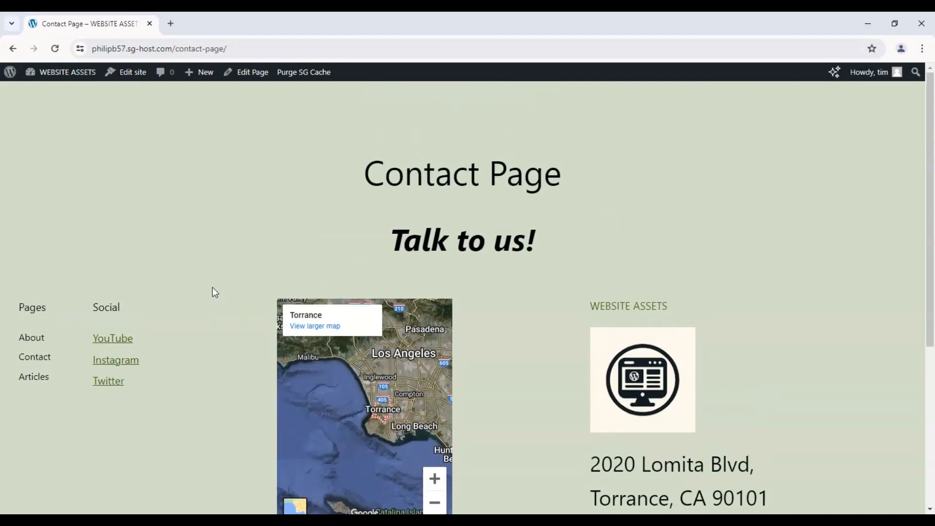